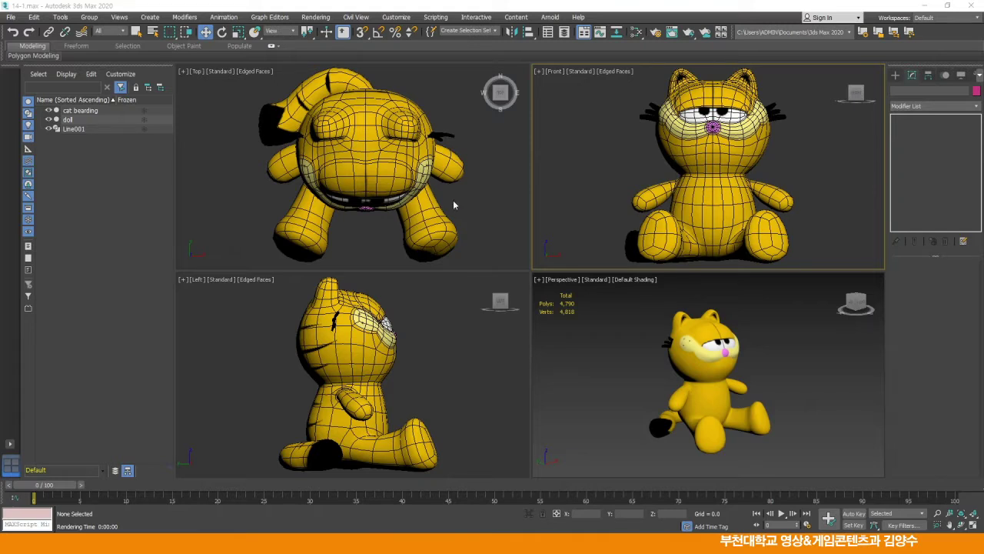
Step: Create a plane centred around the cat doll in the Top view, about 835 long and 1012 wide
click(486, 188)
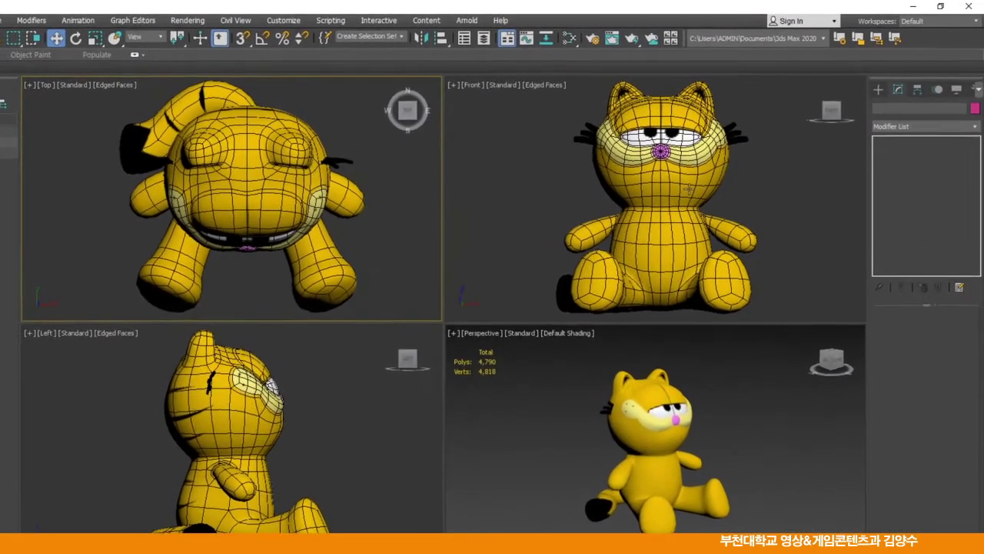
click(895, 75)
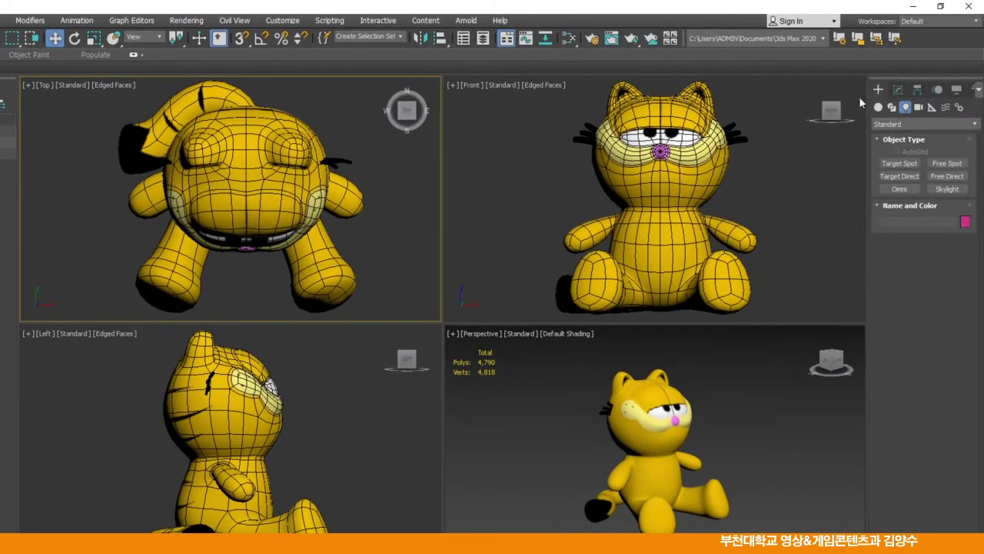
click(878, 108)
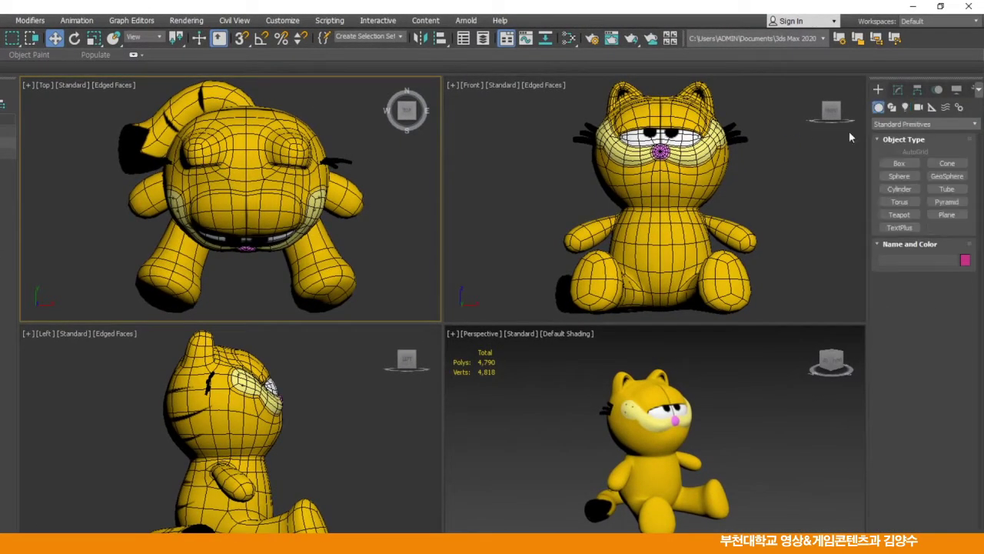
click(947, 216)
scroll(293, 198, down, 5)
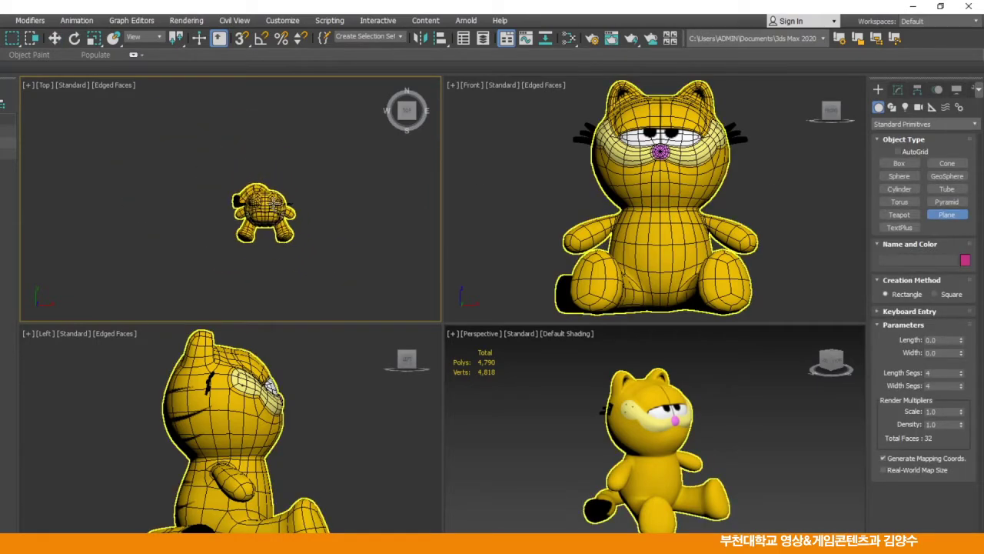
drag(127, 109, 335, 281)
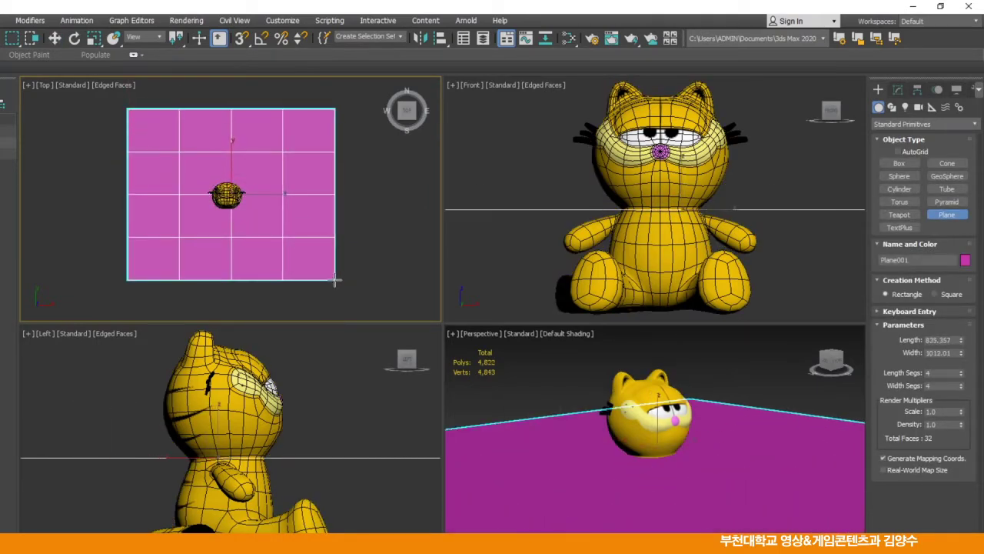
Step: Move the plane straight down in the Front view until it lies under the doll's feet as a floor
click(54, 37)
middle_drag(241, 166, 227, 177)
middle_drag(537, 234, 527, 213)
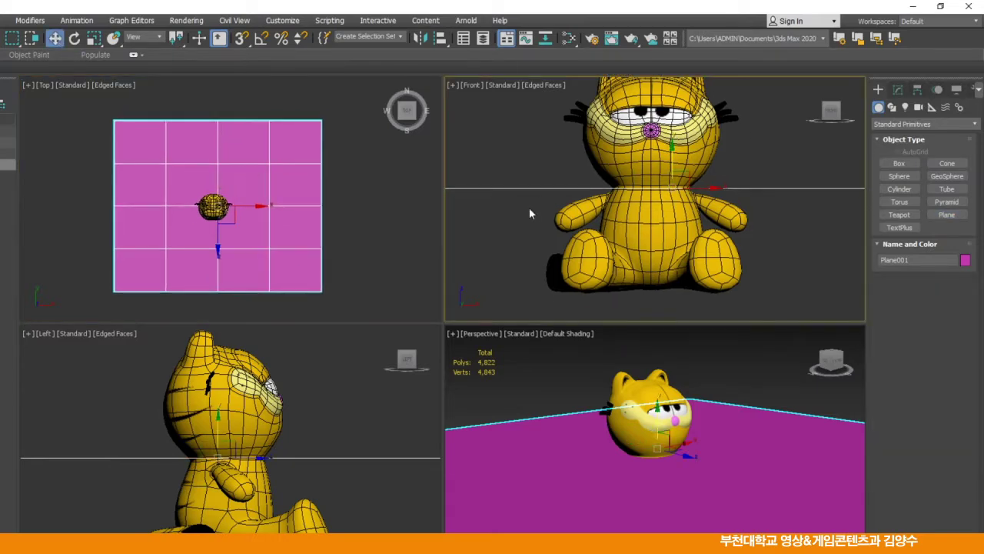
drag(673, 155, 671, 260)
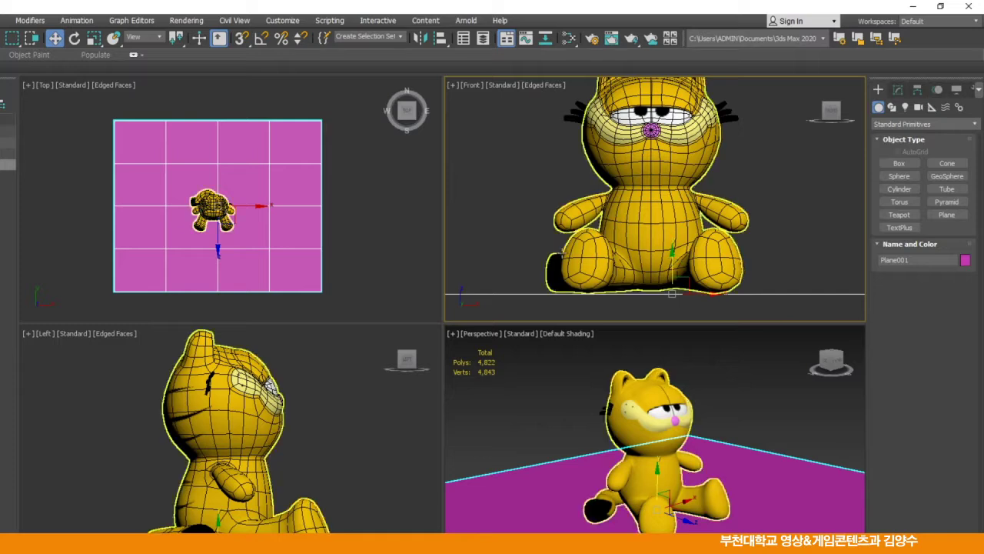
Step: Convert the floor plane to an Editable Poly
middle_drag(238, 204, 250, 209)
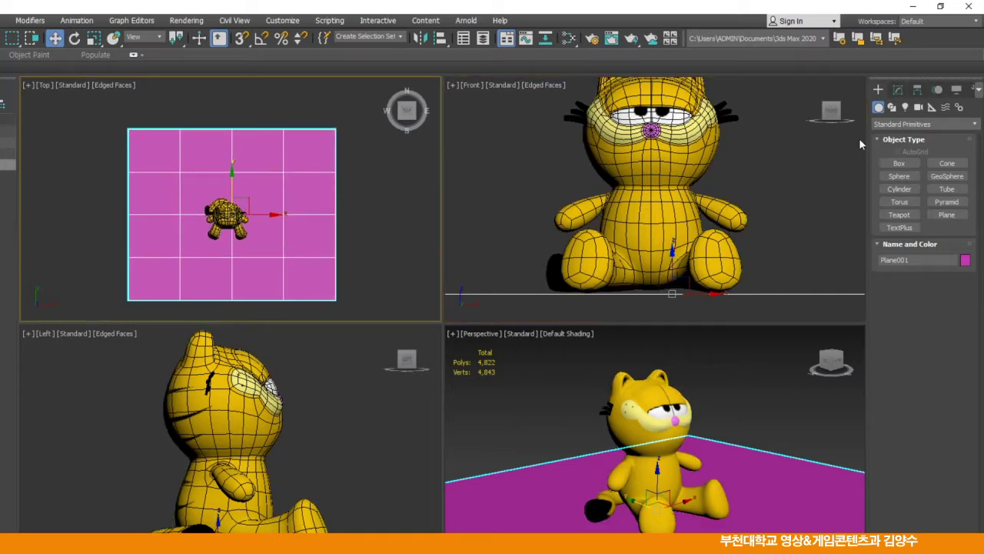
click(896, 91)
right_click(243, 167)
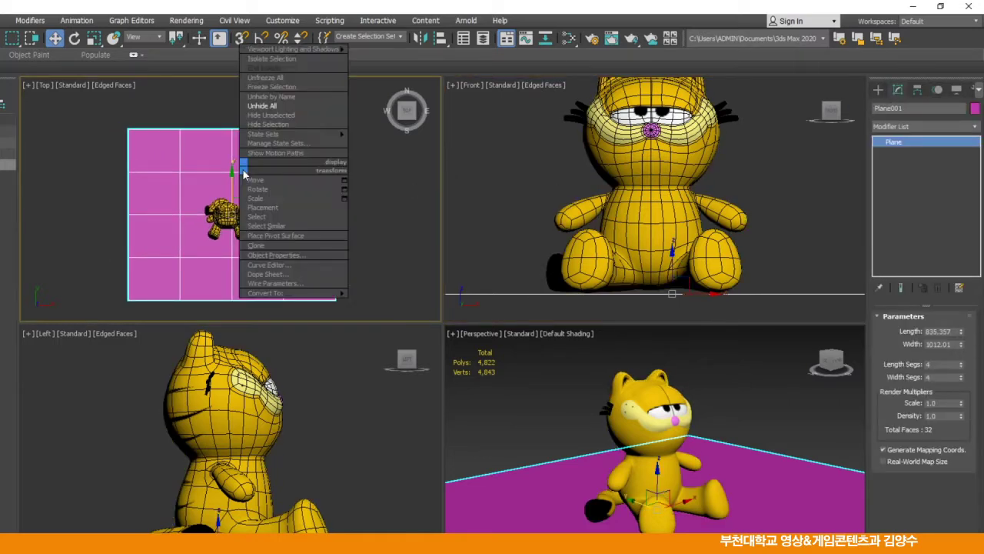
mouse_move(282, 294)
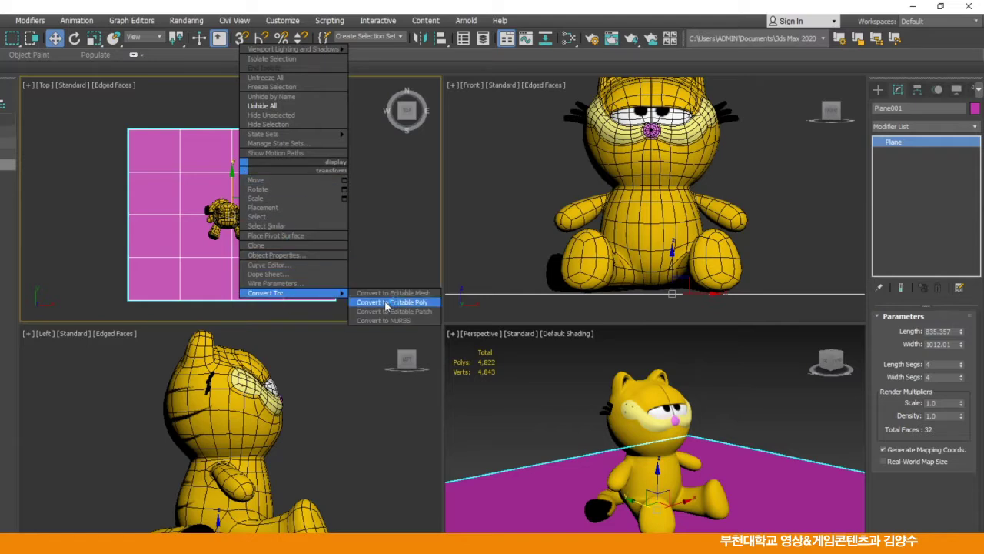
click(392, 302)
Step: Extend the plane's rear border edges straight up in the Left view to form a tall back wall behind the doll
click(878, 142)
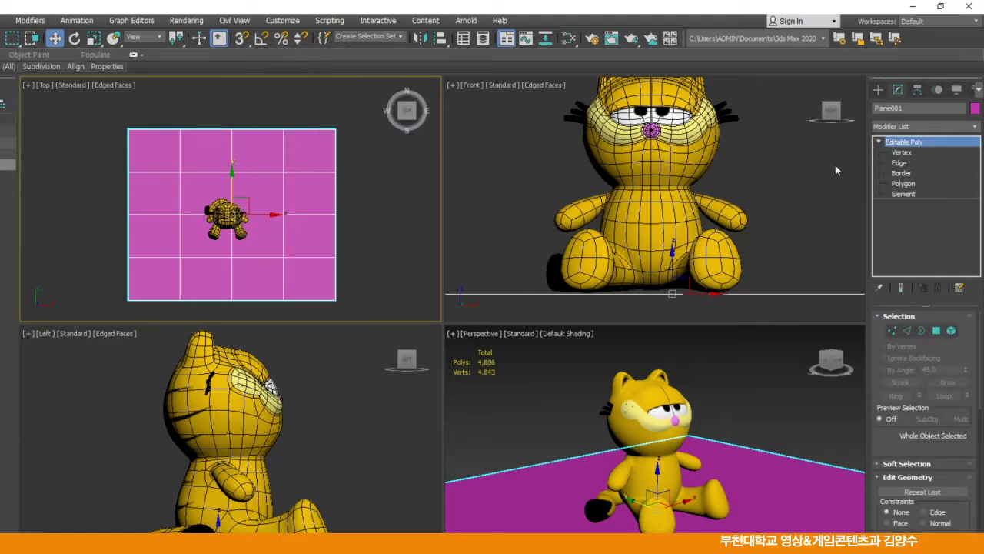
click(900, 163)
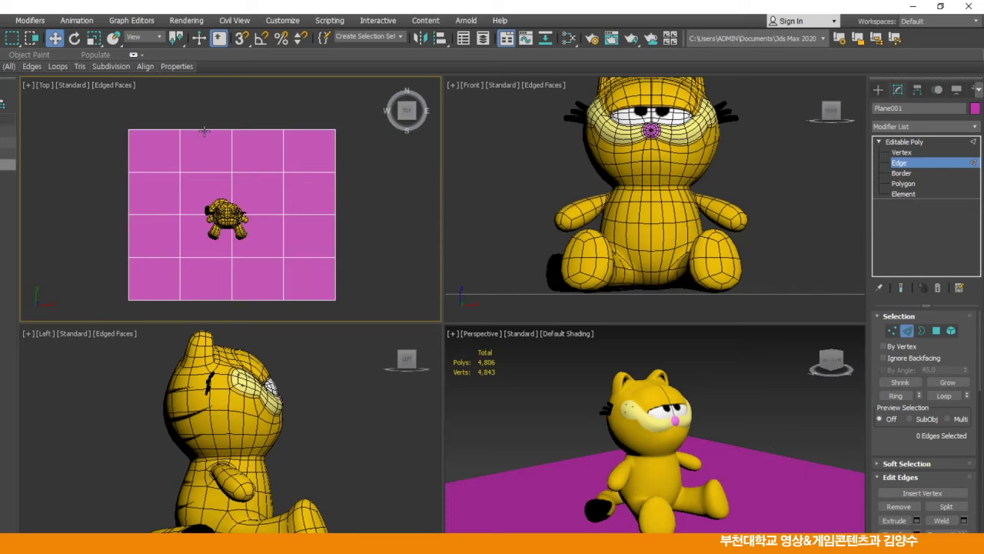
double_click(203, 129)
scroll(268, 411, down, 5)
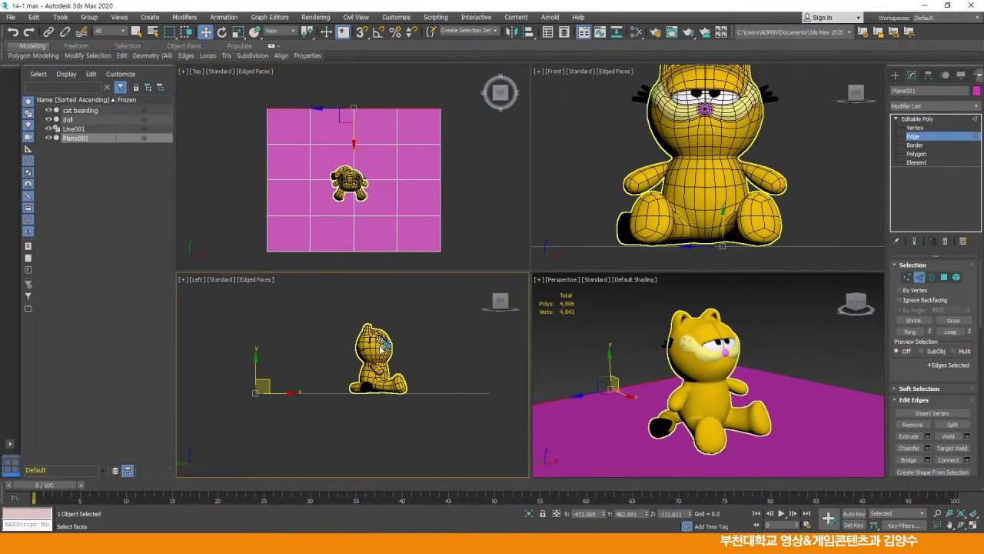
middle_drag(382, 347, 368, 385)
shift+drag(254, 402, 245, 281)
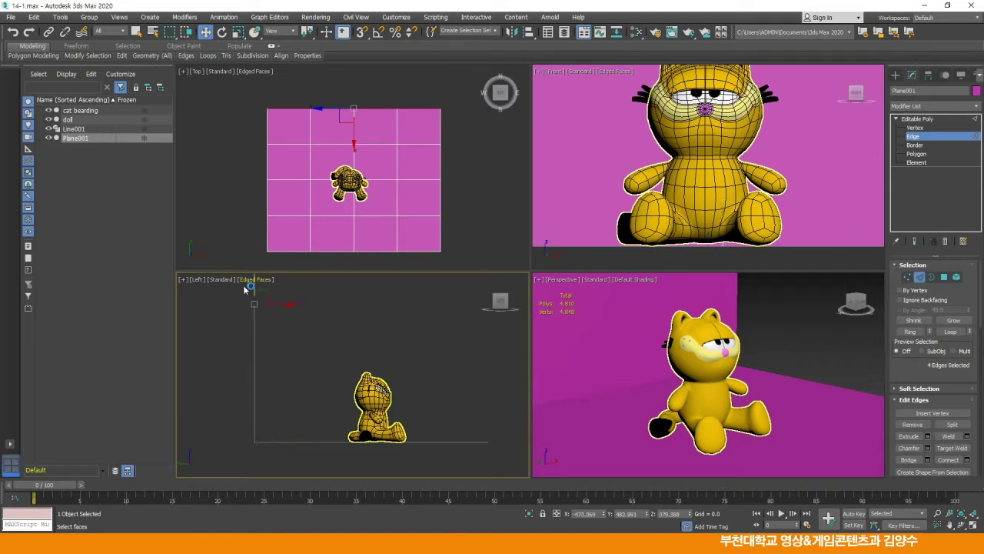
click(329, 334)
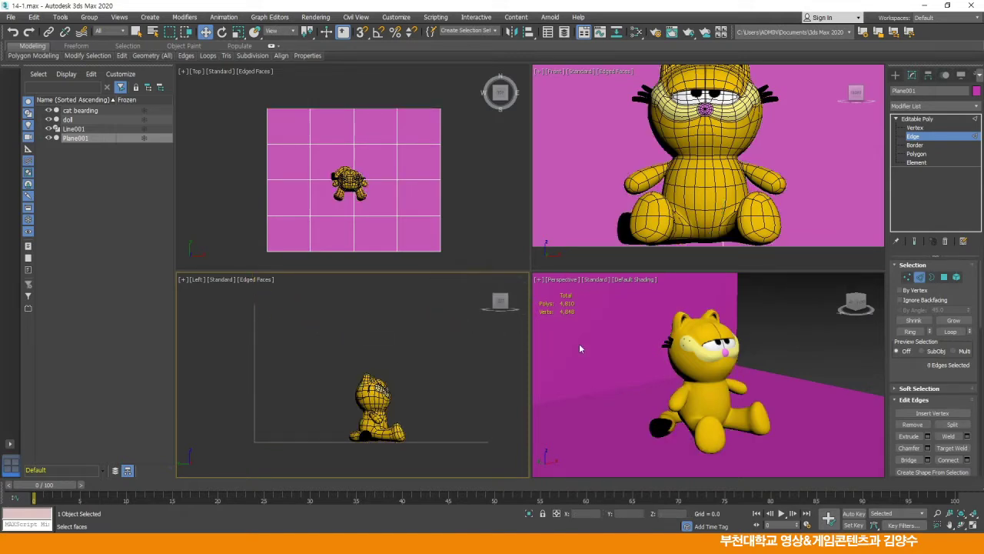
Step: Show edged faces in the Perspective view and chamfer the edge loop where the floor meets the back wall
middle_drag(579, 343, 625, 340)
key(alt+w)
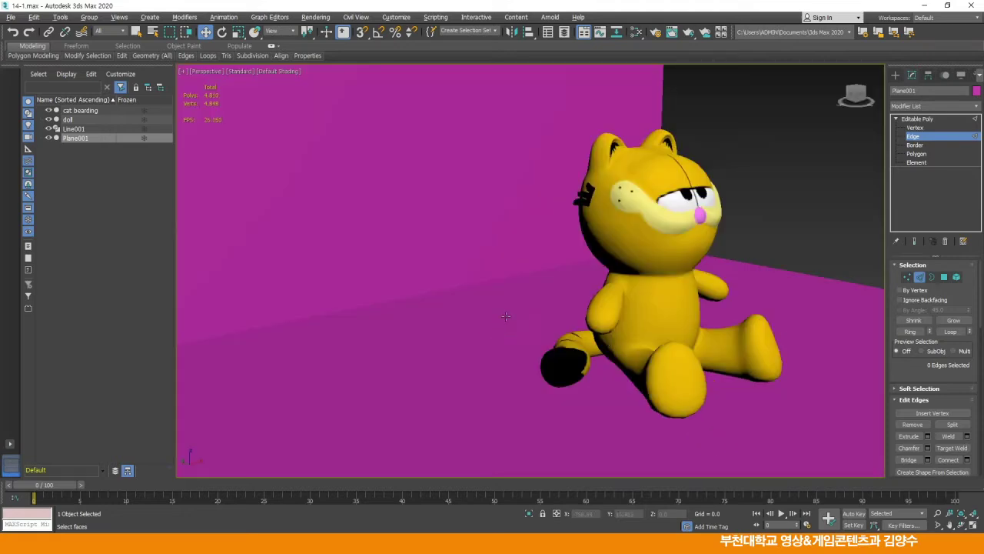
scroll(485, 315, down, 2)
middle_drag(462, 303, 461, 328)
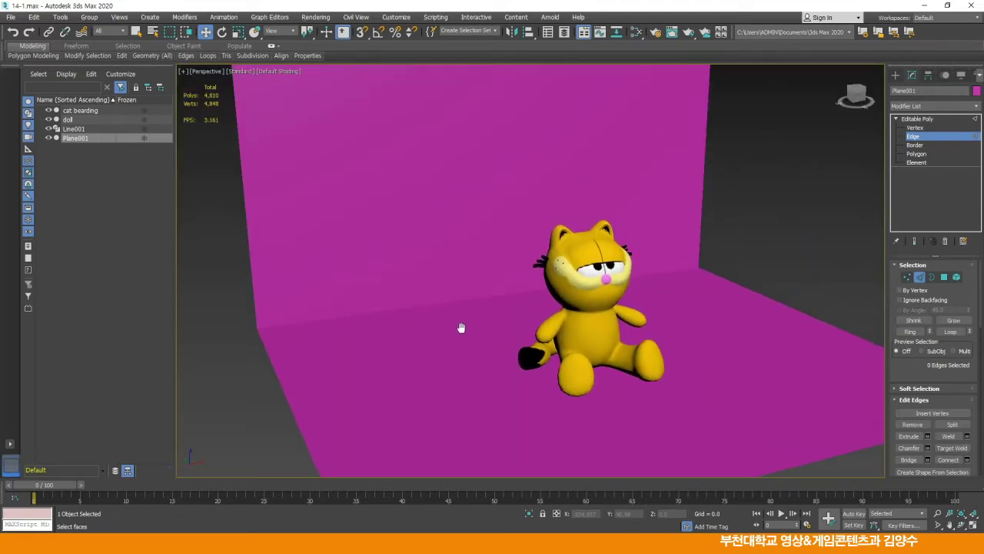
key(F4)
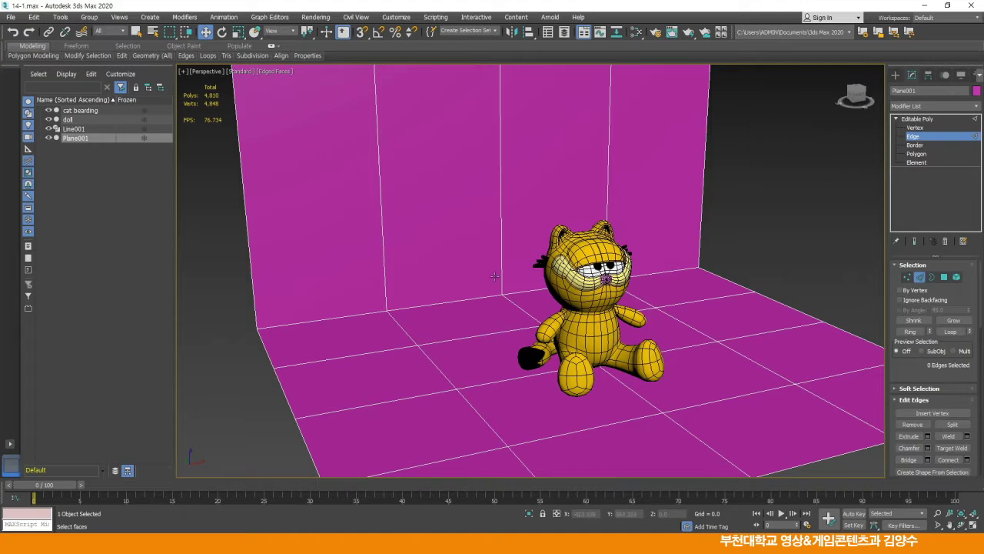
double_click(346, 316)
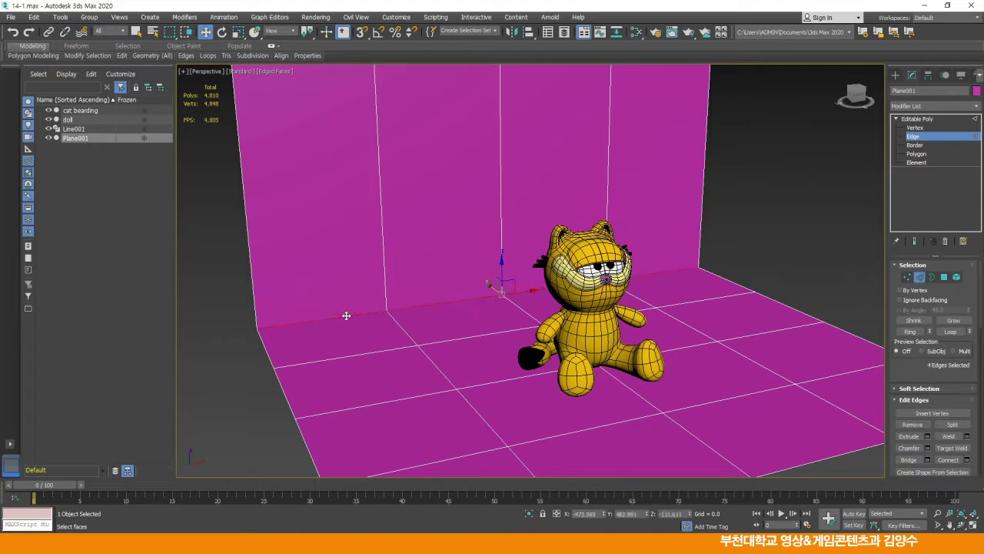
right_click(344, 298)
click(336, 341)
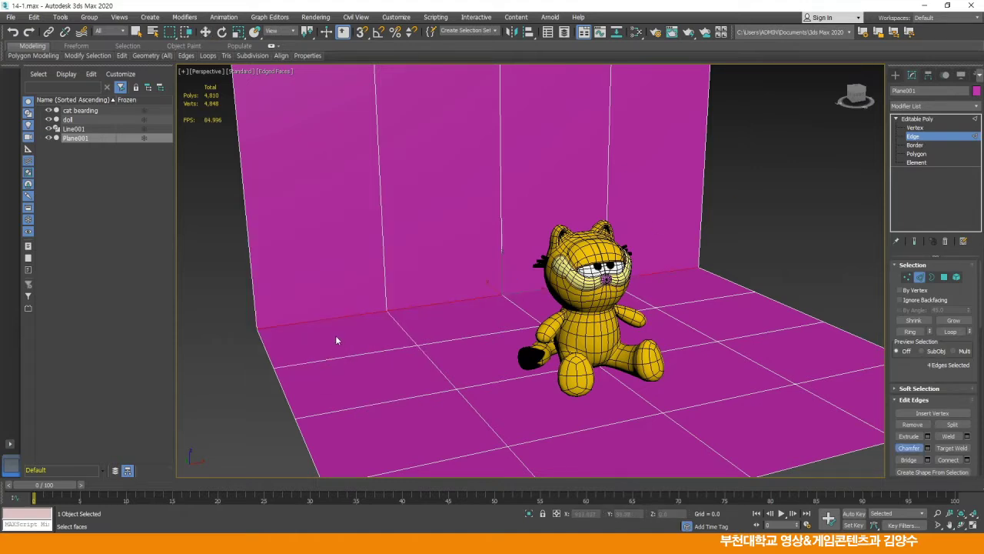
drag(338, 317, 355, 59)
key(w)
click(320, 208)
Step: Connect the back wall's vertical edges with a horizontal edge loop across its middle
middle_drag(380, 193, 351, 260)
scroll(352, 261, down, 3)
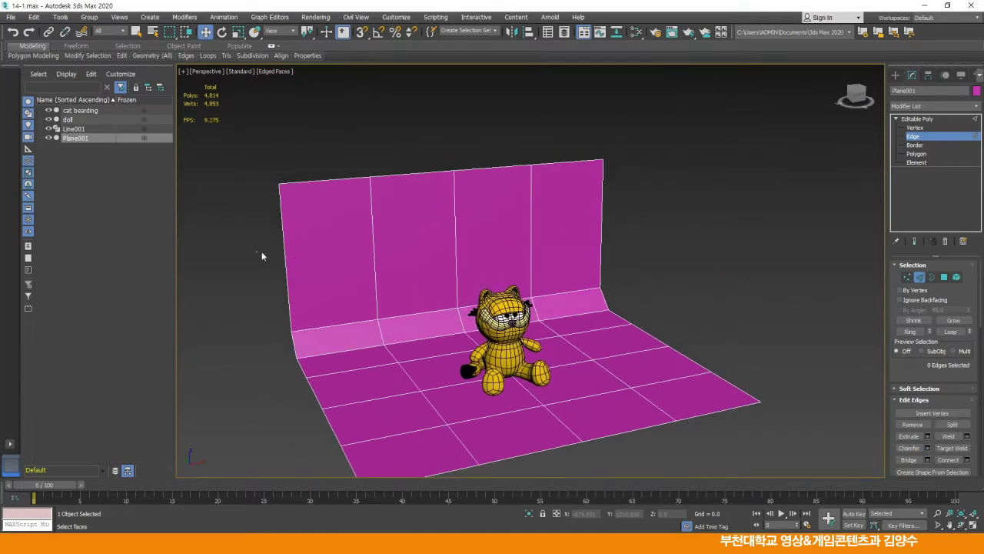
drag(587, 248, 615, 232)
right_click(652, 227)
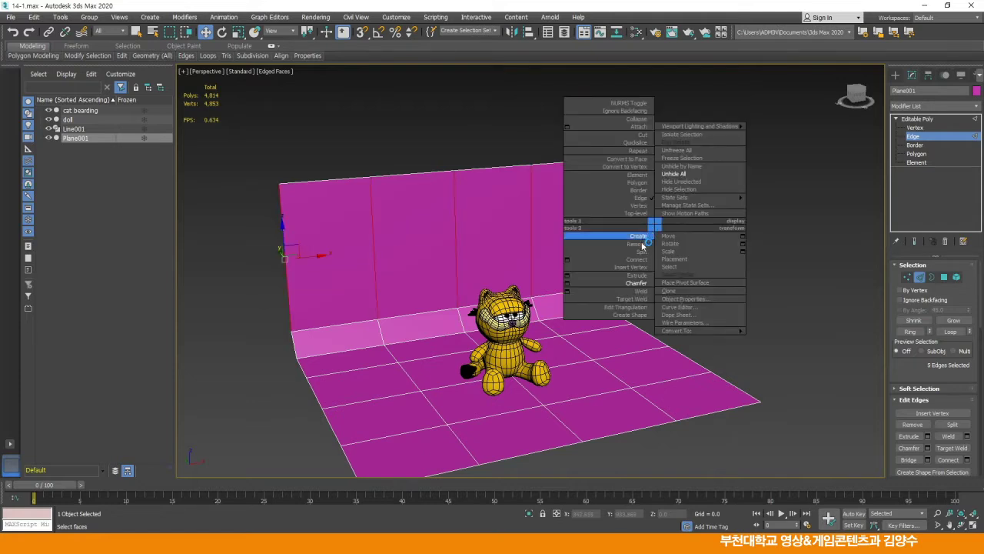
click(638, 261)
click(654, 247)
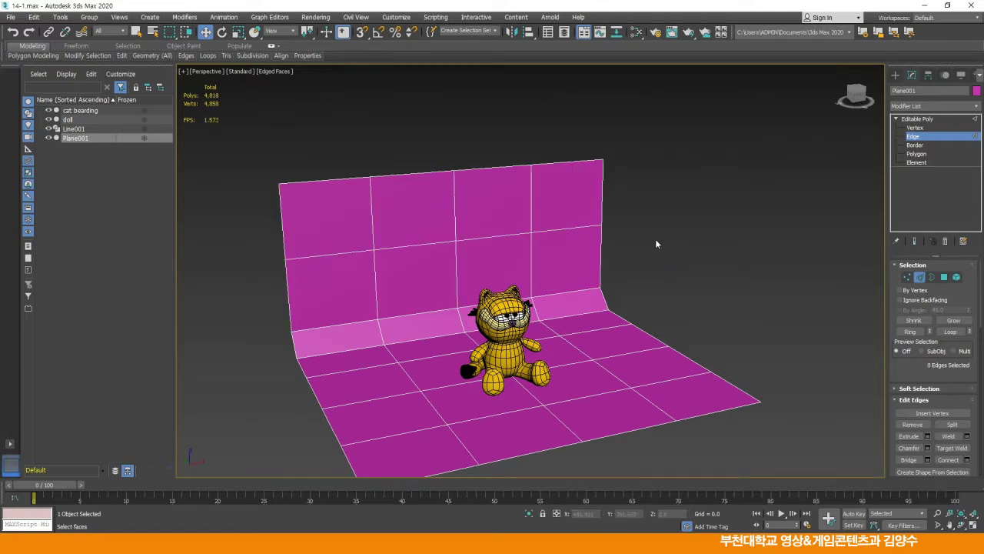
Step: Apply a MeshSmooth modifier to the whole backdrop object to round the bend between floor and wall
key(alt+w)
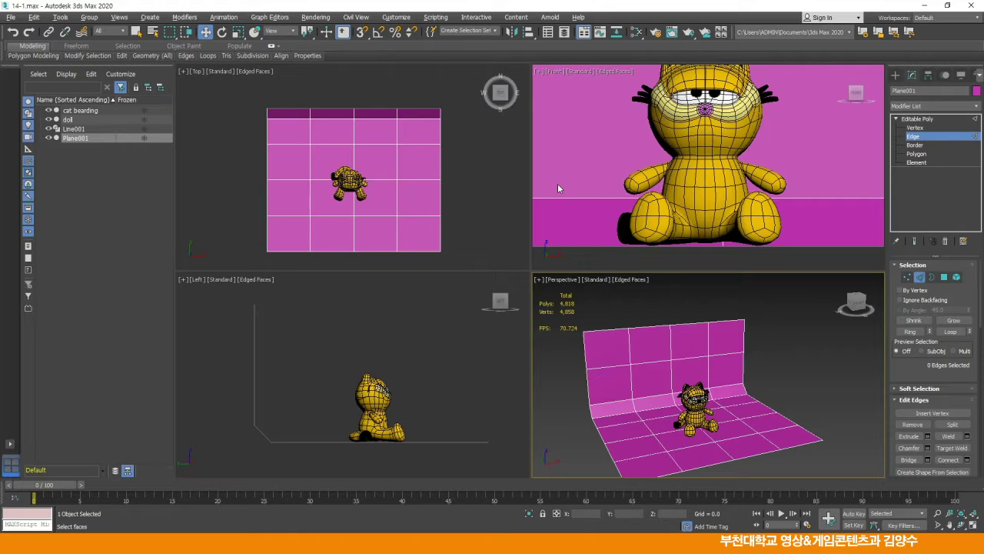
click(929, 121)
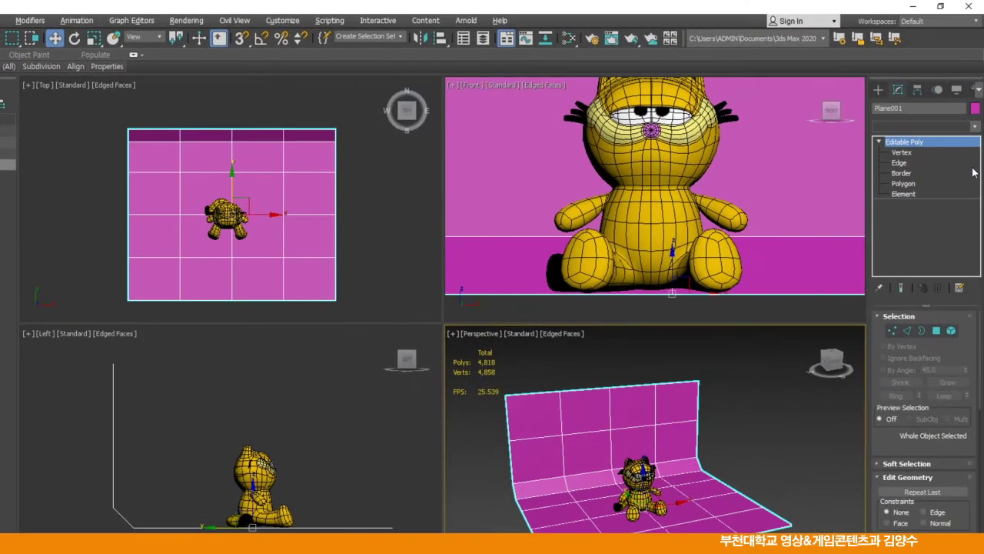
click(919, 105)
drag(975, 178, 975, 302)
click(903, 440)
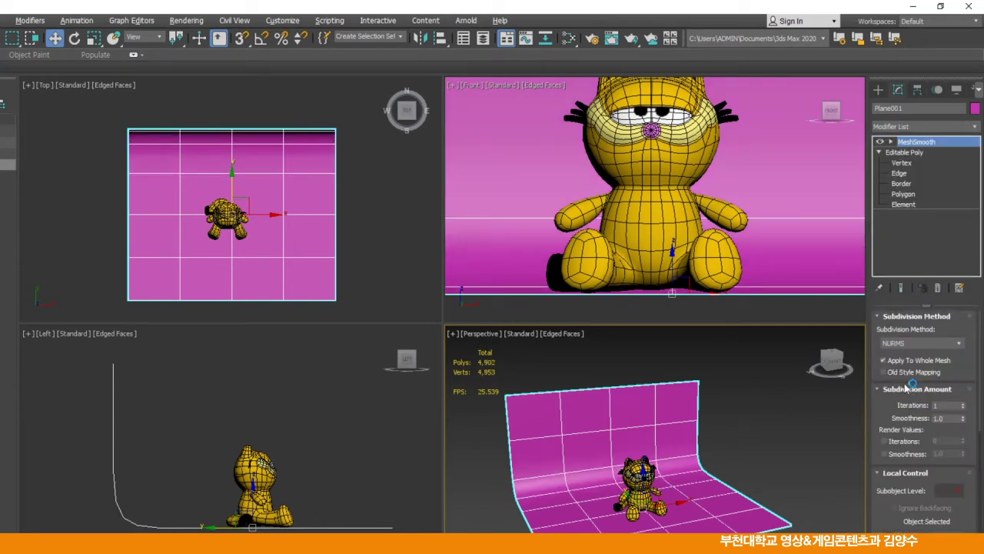
Step: Rename the backdrop object bg and set its object color to black
click(915, 107)
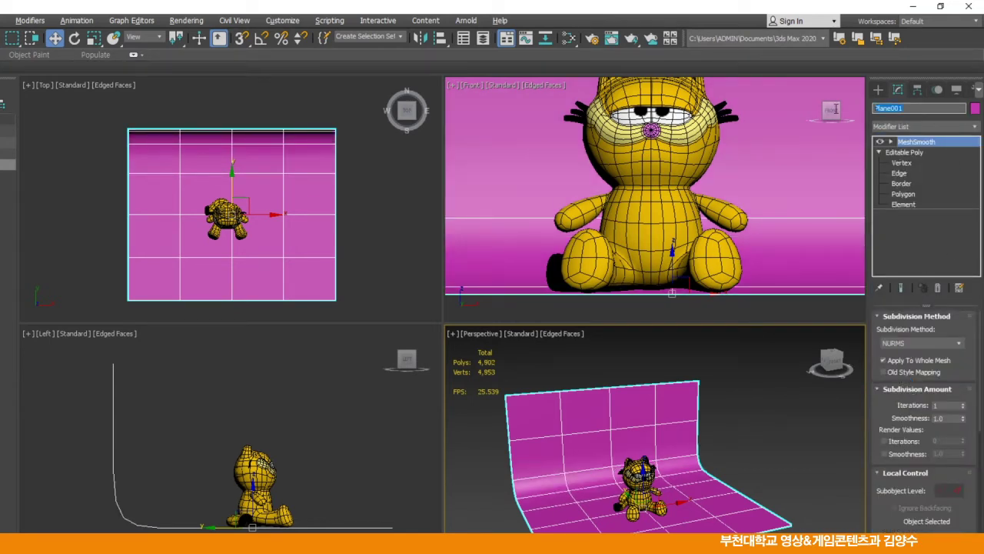
click(976, 110)
click(975, 110)
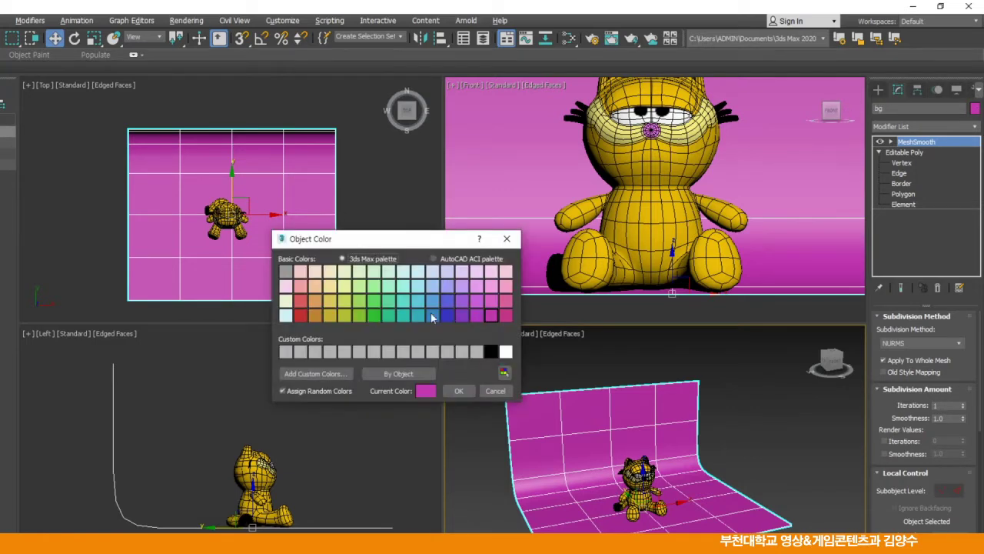
click(491, 352)
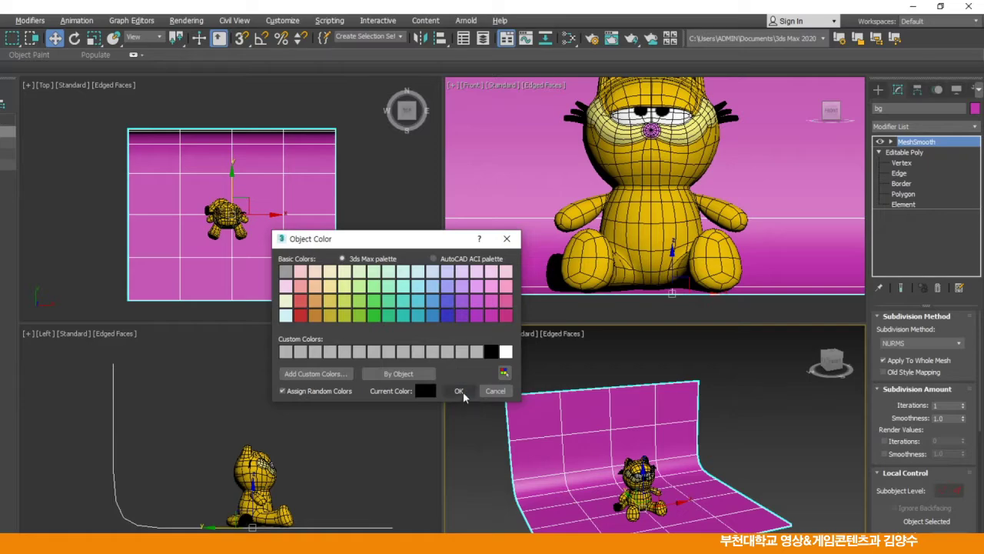
click(459, 392)
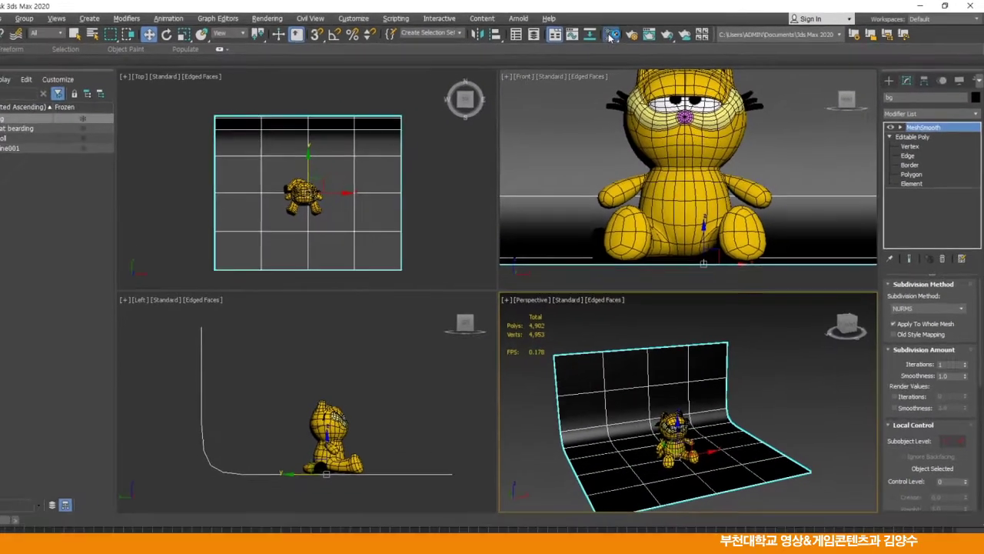
Step: Add a new Scanline Standard material to an empty area of View1 in the Slate Material Editor
key(m)
middle_drag(346, 167, 179, 198)
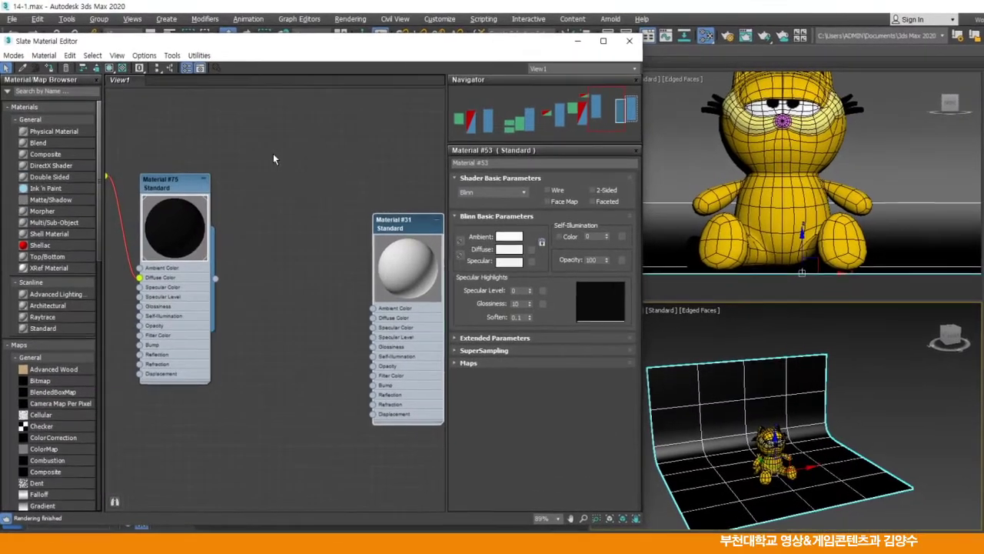
right_click(274, 159)
mouse_move(318, 161)
mouse_move(415, 175)
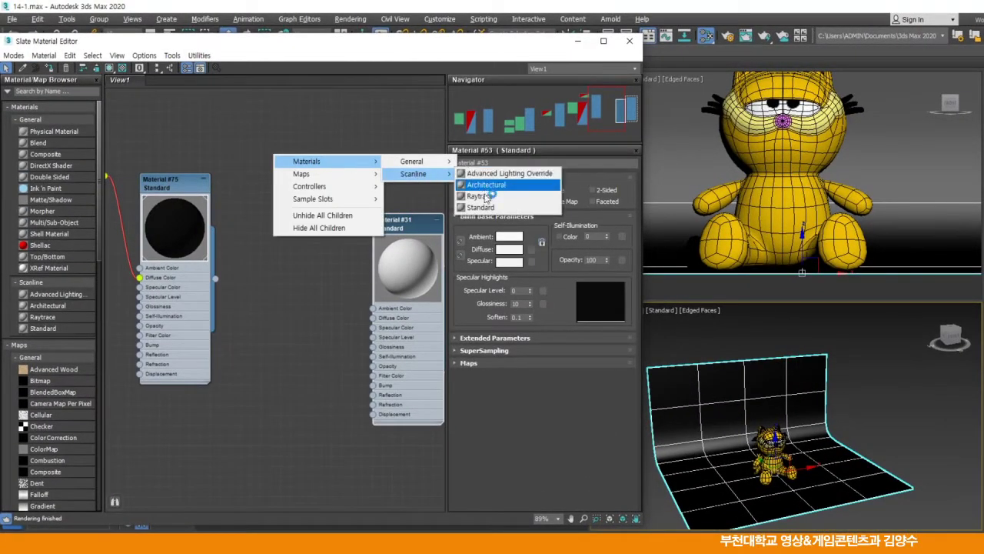
click(481, 207)
Step: Enlarge the new Standard material's preview, assign the material to the bg backdrop, and place its node above Material #31
drag(259, 155, 293, 177)
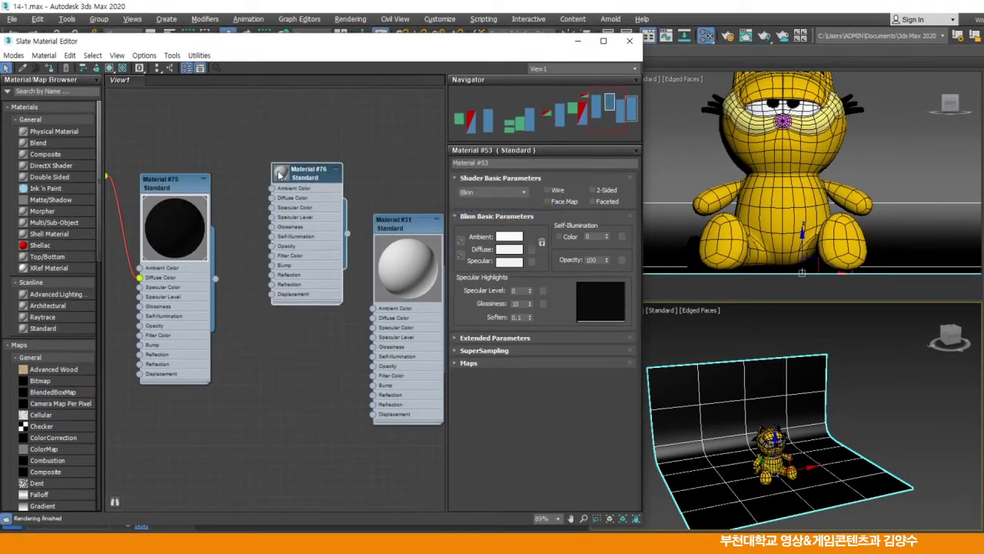
double_click(280, 172)
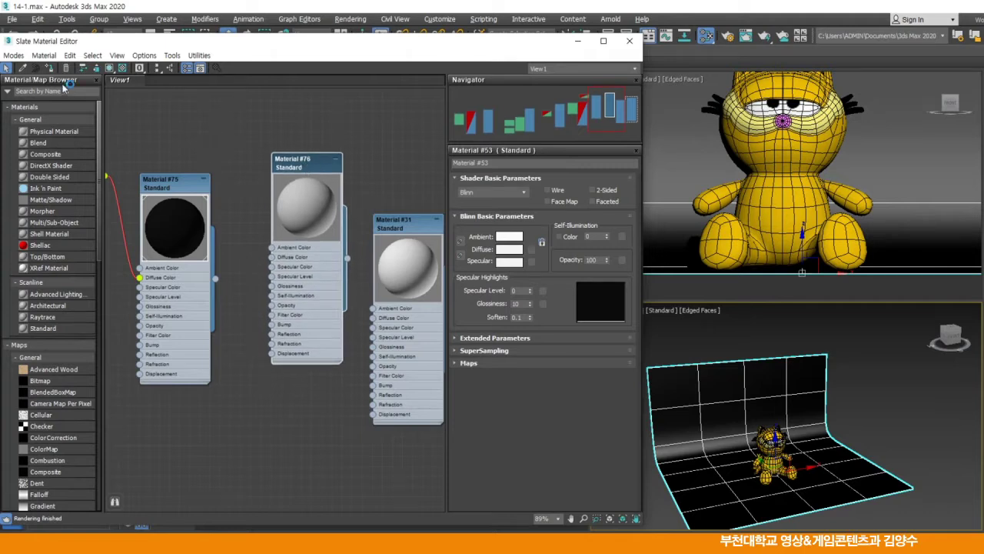
drag(304, 163, 313, 142)
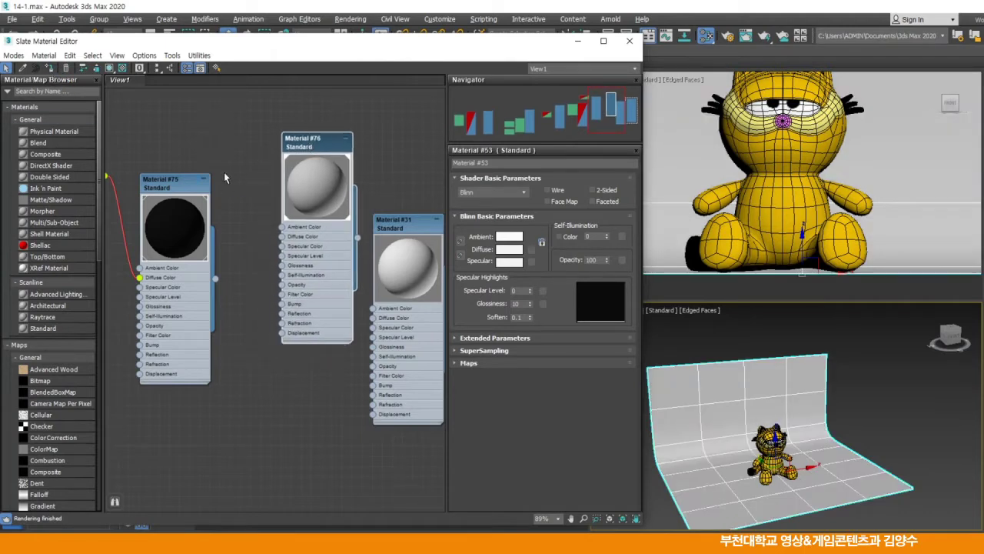
Step: Set Material #76's ambient and diffuse color to a saturated orange, tidy its node position and close the Slate Material Editor
double_click(318, 152)
click(507, 237)
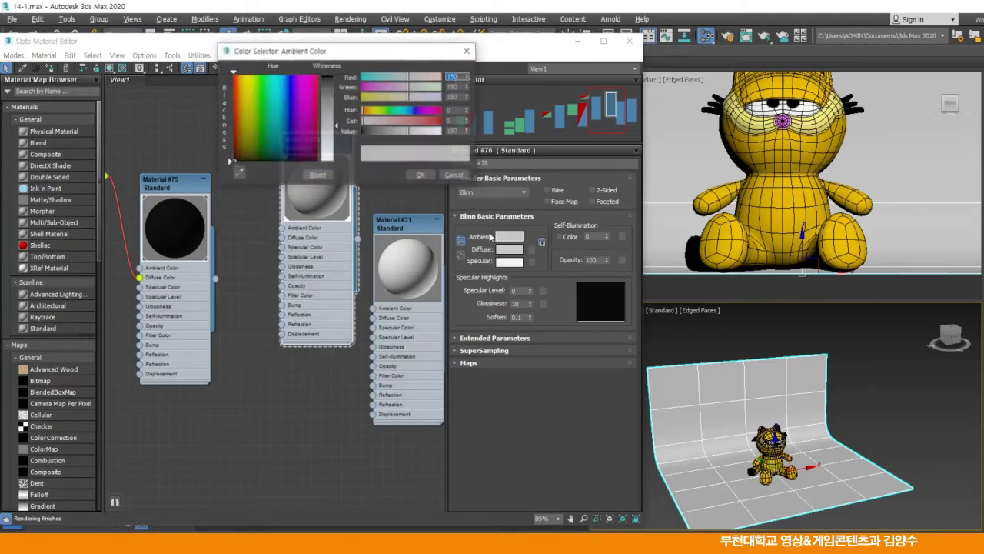
drag(281, 135, 239, 77)
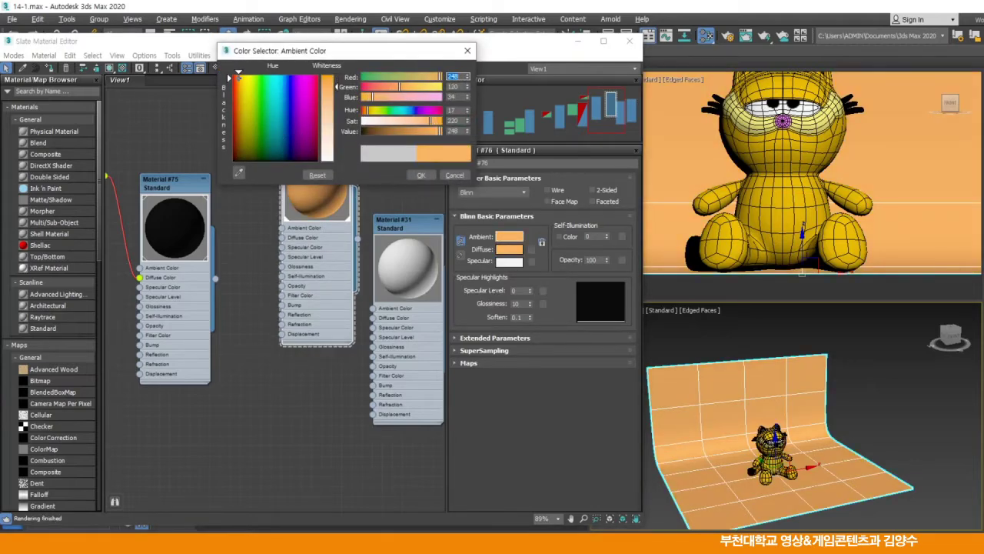
drag(339, 86, 339, 77)
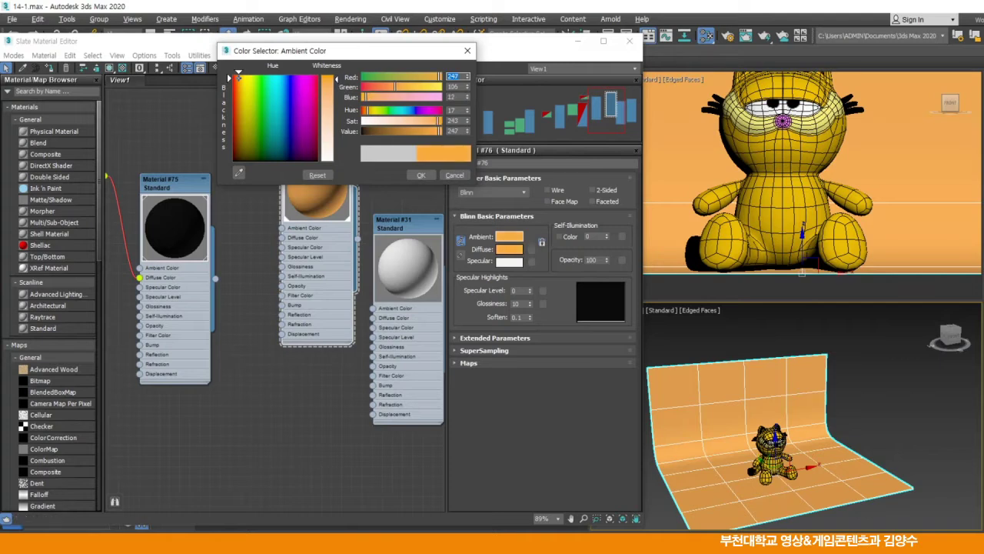
click(424, 176)
drag(318, 148, 297, 158)
middle_drag(314, 119, 349, 123)
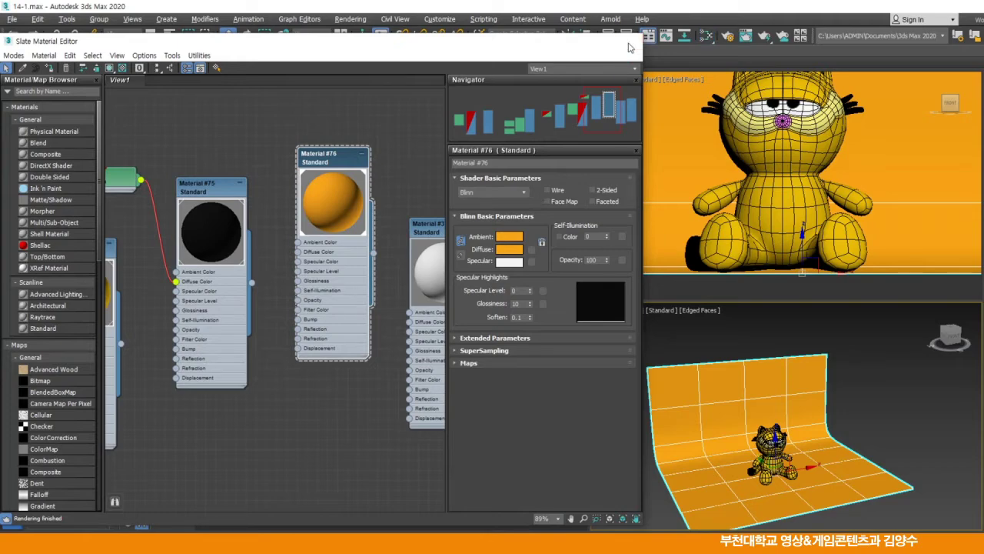
click(629, 41)
Step: Check the output size in Render Setup and show safe frames in the Perspective viewport, framed on the doll
scroll(736, 407, up, 8)
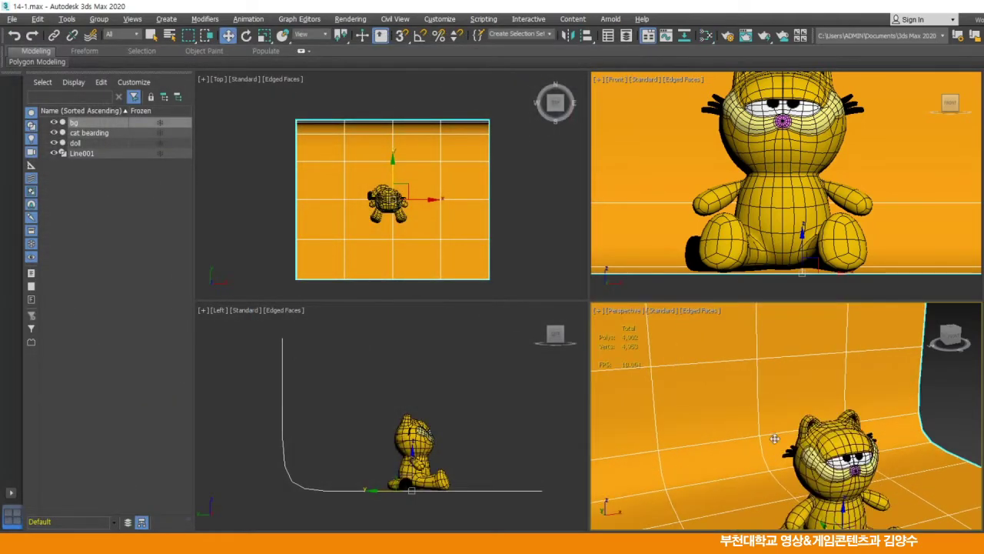
middle_drag(784, 405, 792, 435)
click(792, 434)
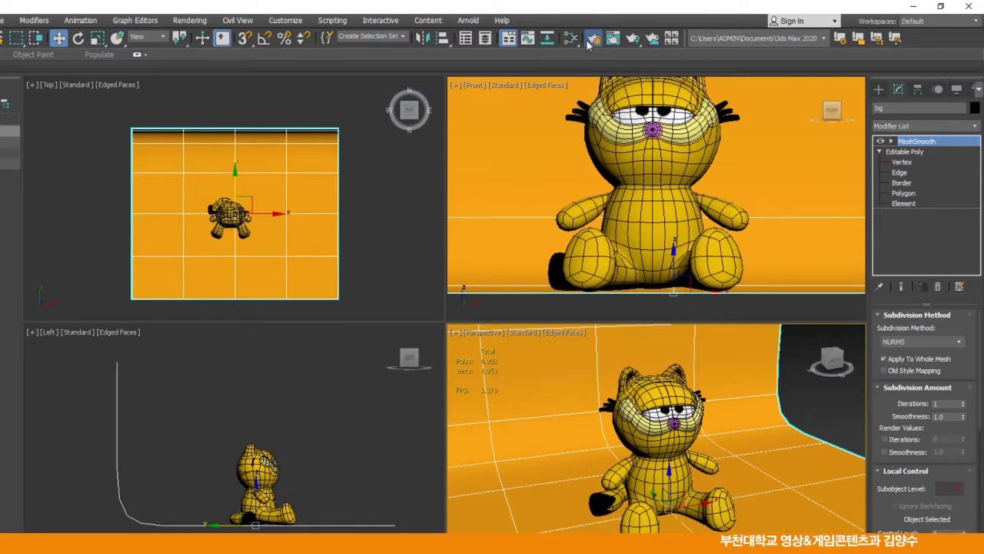
click(591, 41)
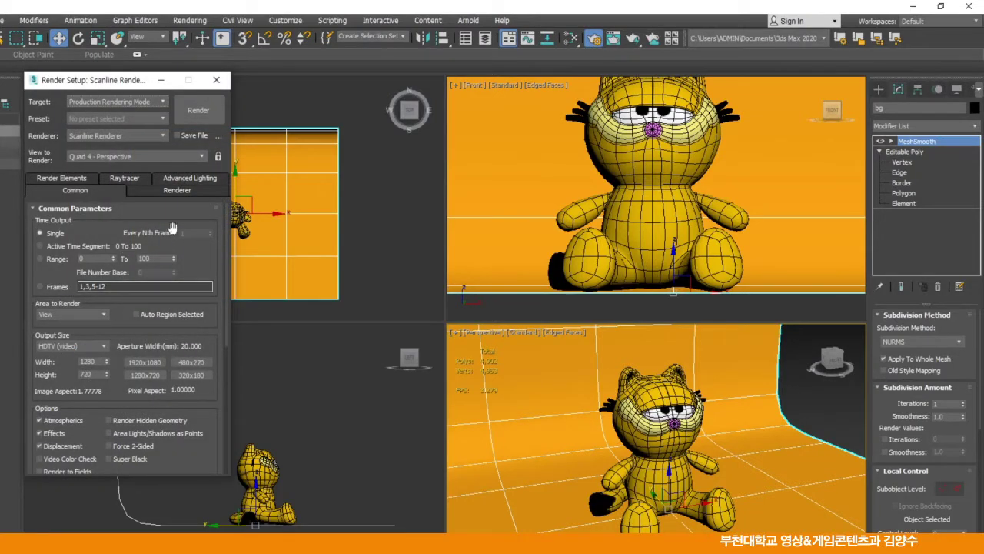
click(216, 79)
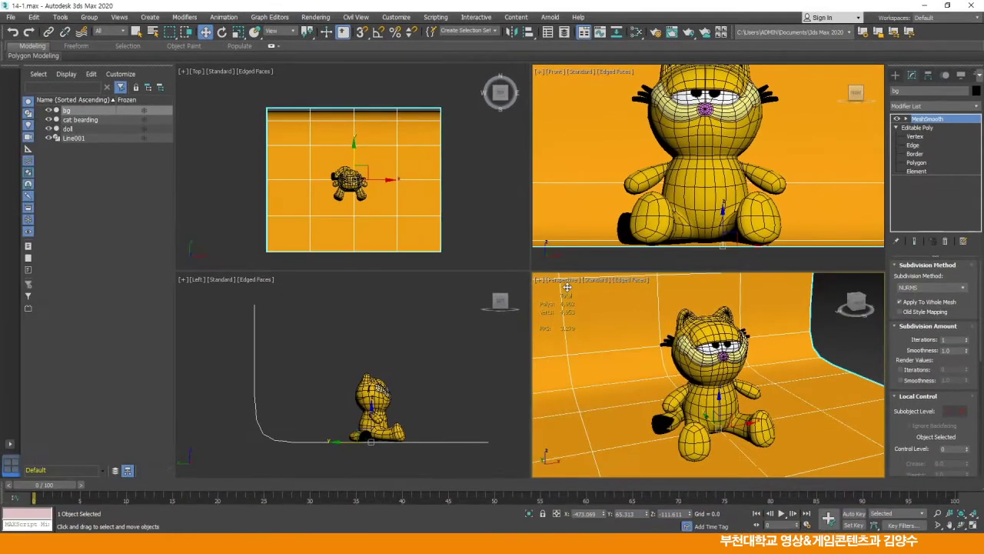
click(537, 301)
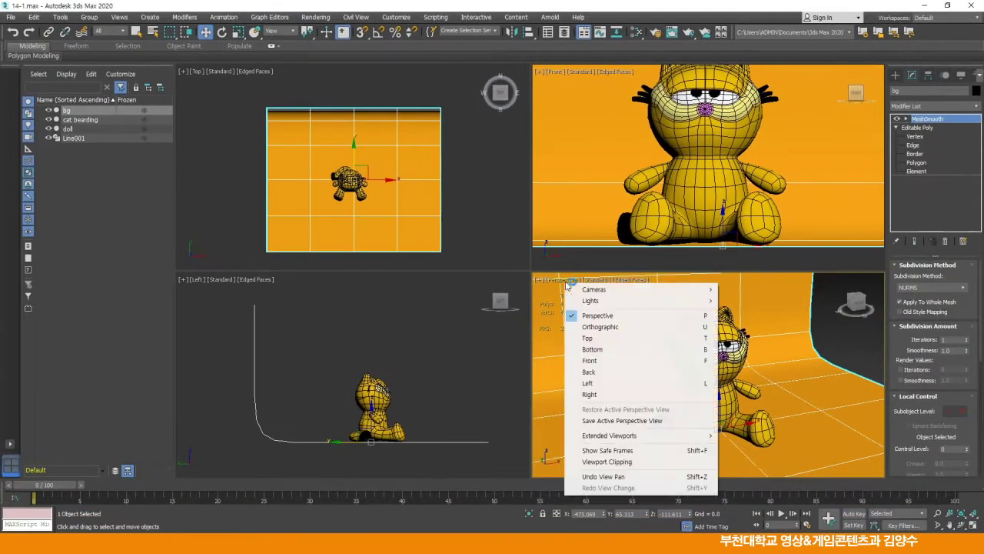
click(605, 451)
alt+middle_drag(638, 376, 655, 383)
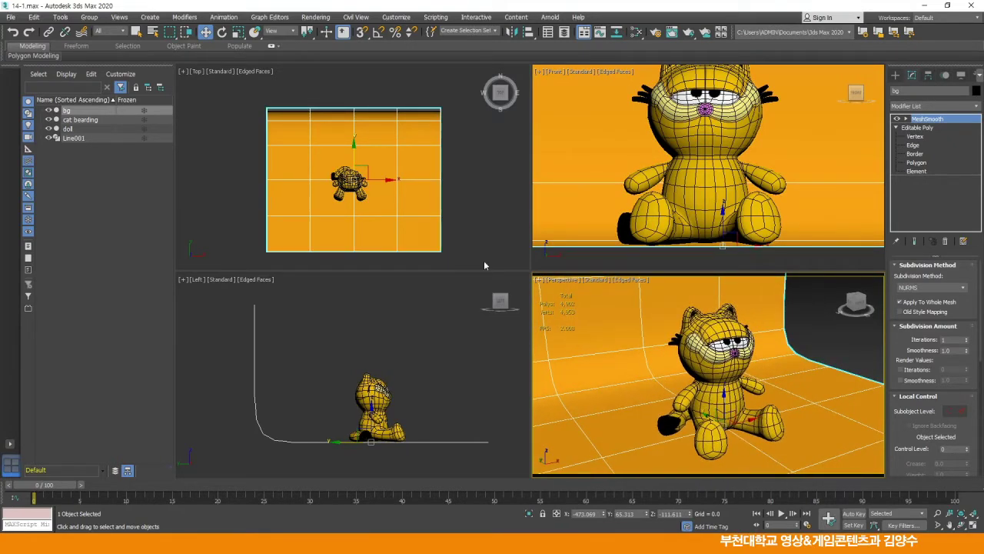
Step: Shift the bg backdrop along the X axis in the Top view and scale it up uniformly to about 248%
click(413, 200)
drag(384, 180, 416, 179)
click(239, 32)
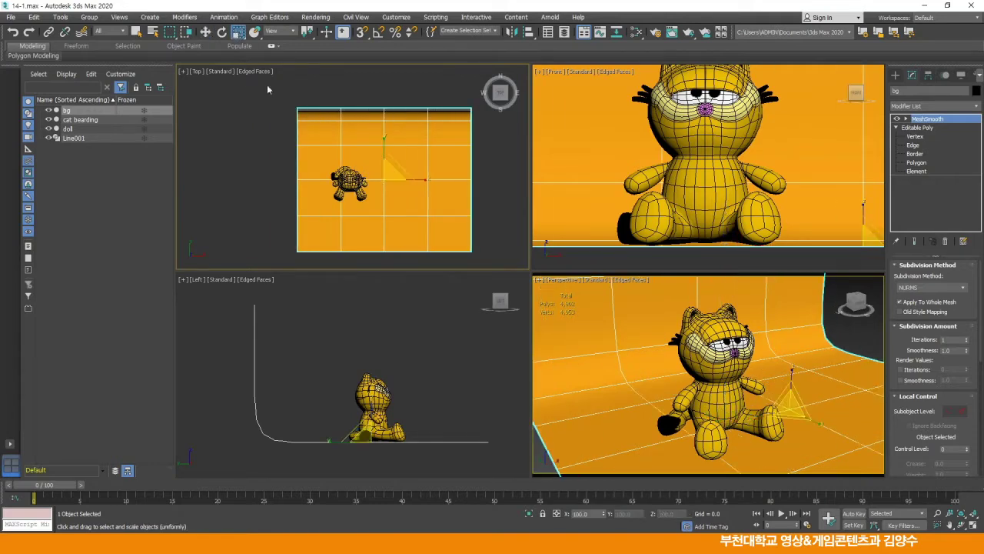
drag(387, 176, 391, 130)
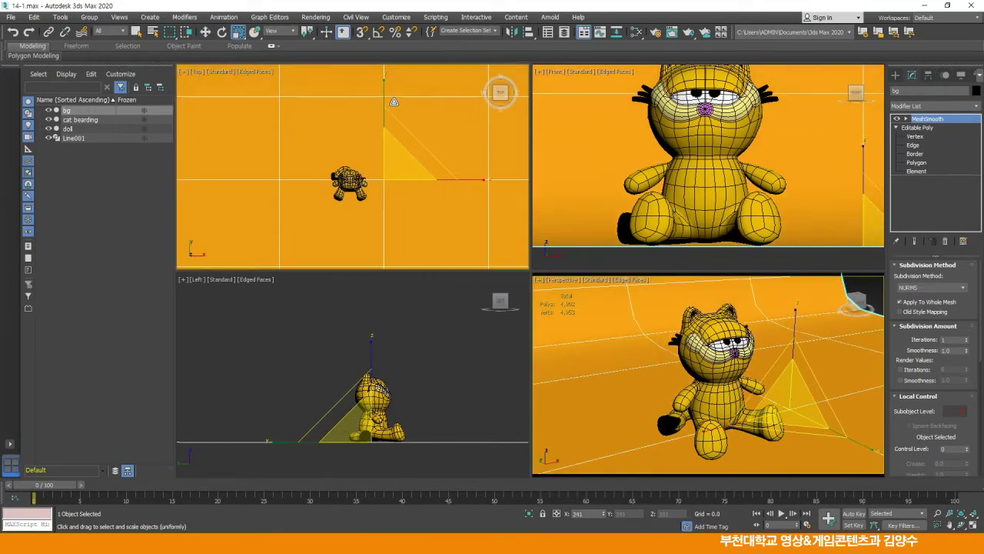
scroll(294, 168, down, 6)
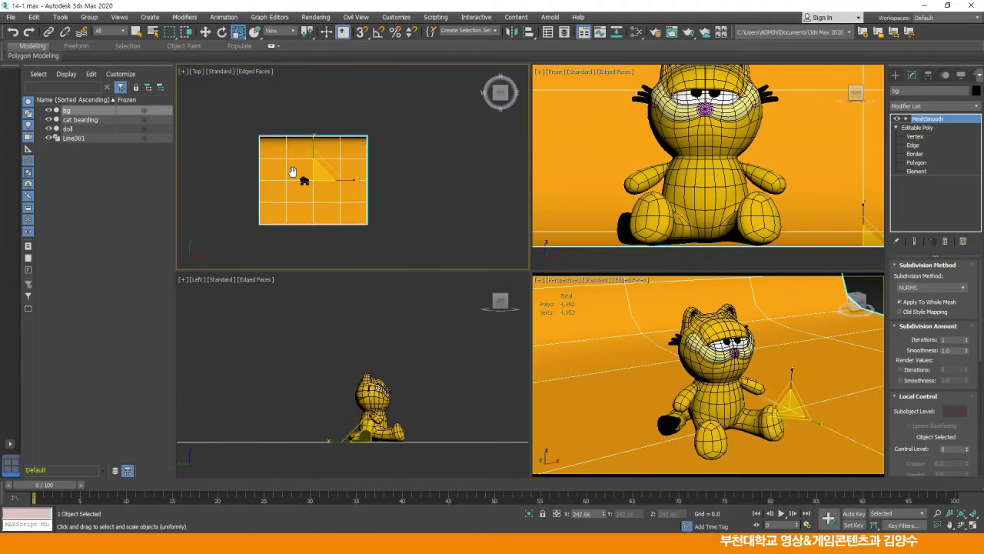
Step: Move the backdrop back behind the doll, enlarge it uniformly once more to roughly double size, and adjust its position in the Top view
click(205, 31)
drag(327, 167, 354, 150)
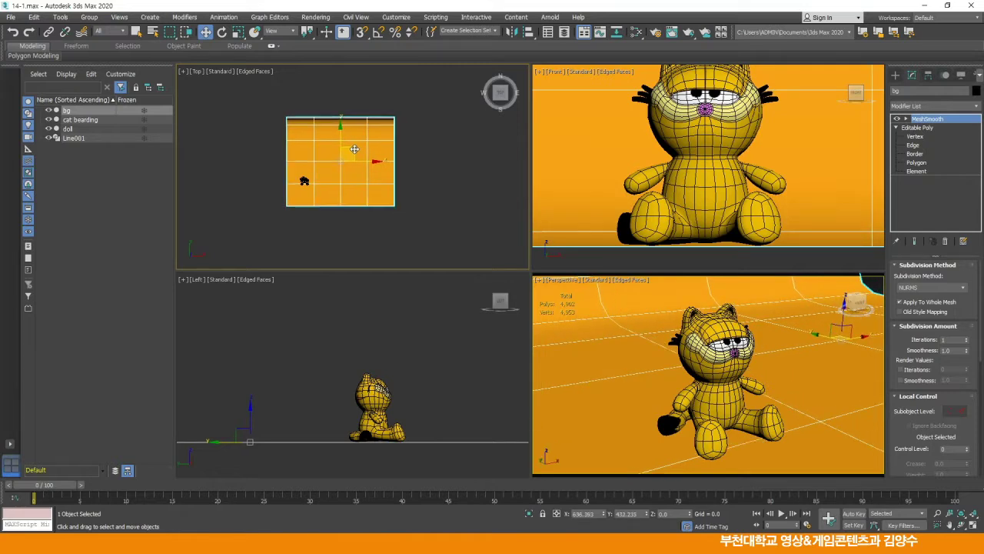
click(239, 31)
drag(346, 159, 353, 106)
click(205, 32)
mouse_move(352, 153)
mouse_down()
mouse_move(357, 139)
mouse_move(361, 150)
mouse_up()
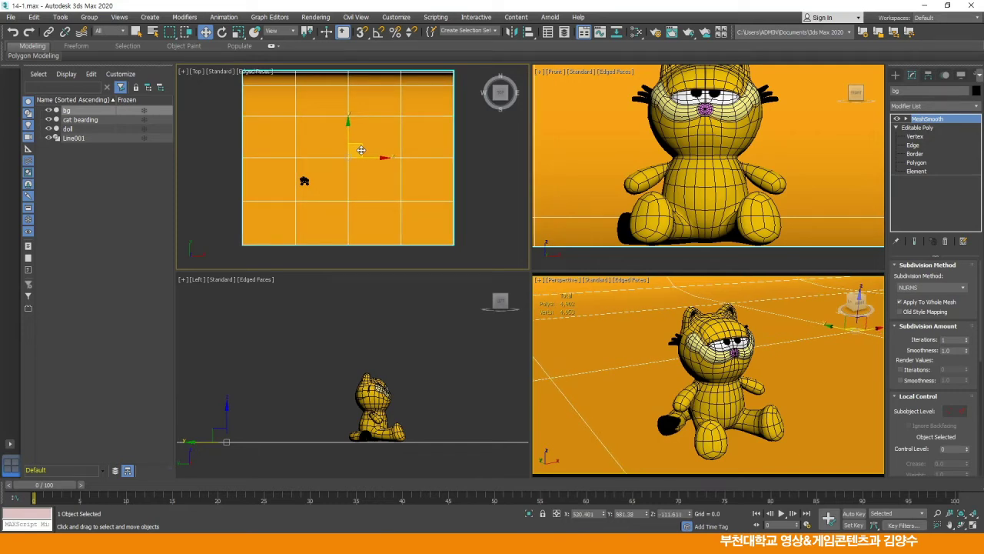
click(464, 180)
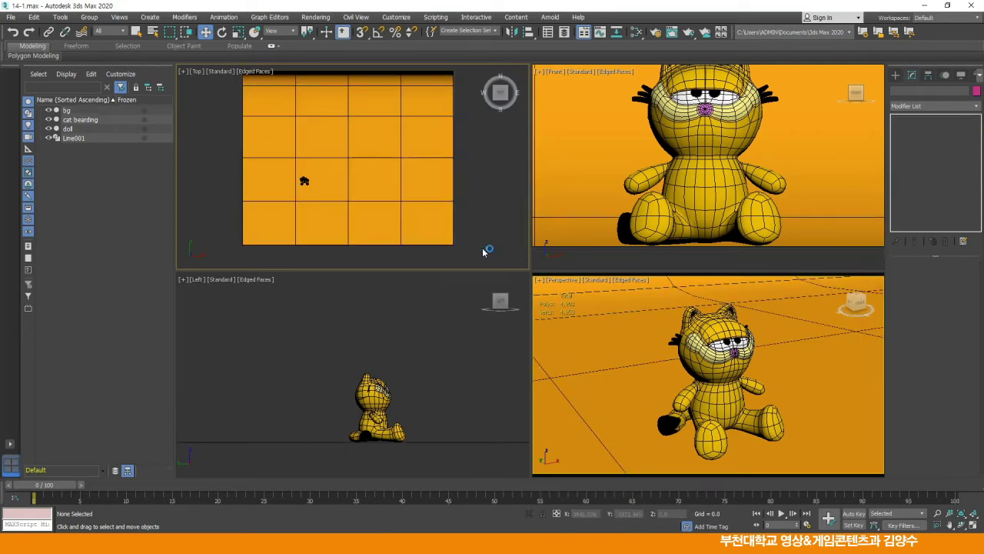
Step: Maximize the Perspective viewport and move the bg backdrop further along X so its open edge leaves the frame
middle_click(712, 380)
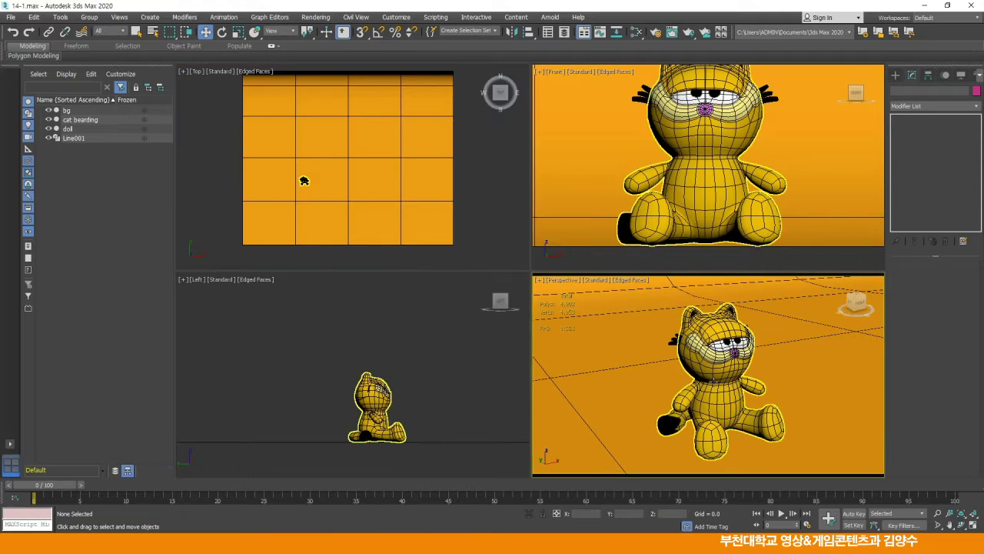
key(alt+w)
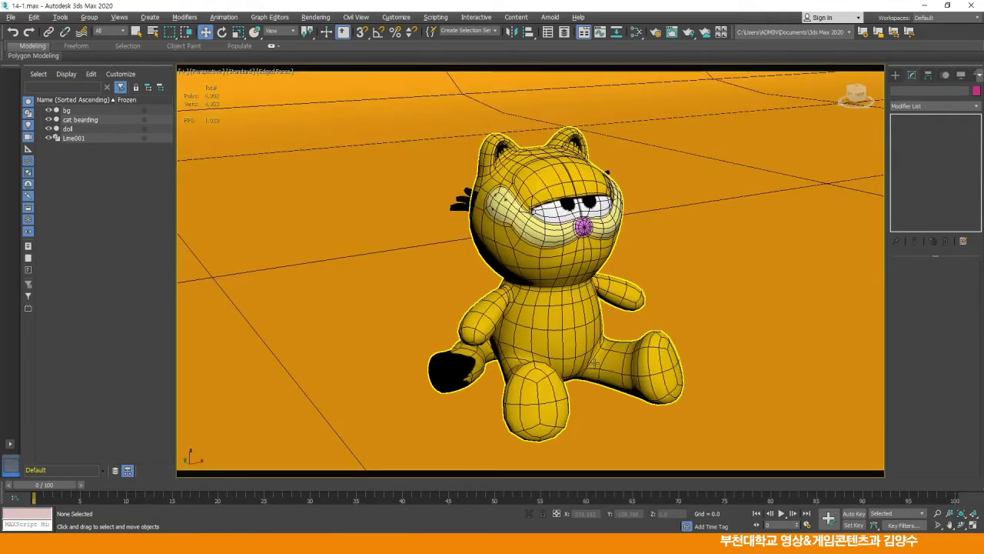
alt+middle_drag(594, 354, 593, 351)
click(705, 288)
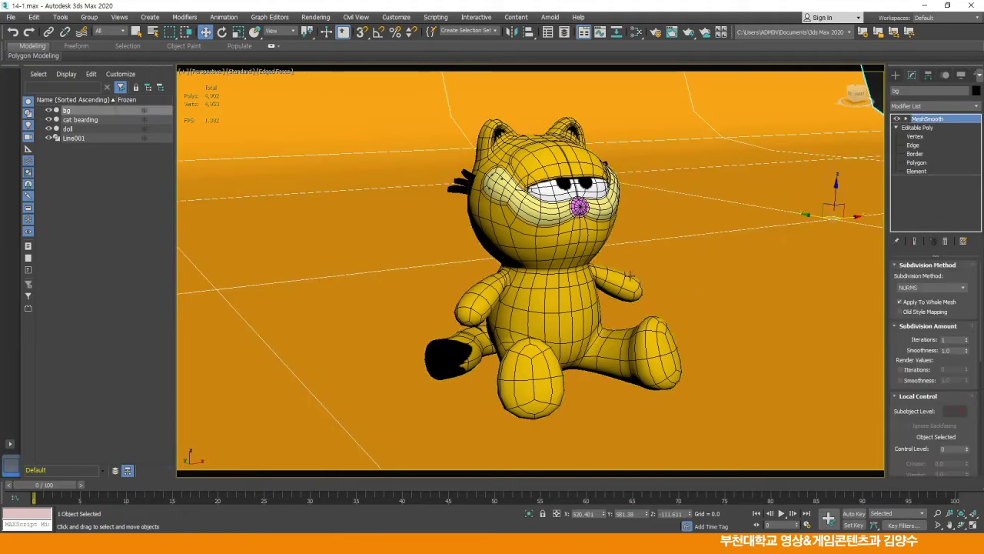
drag(854, 217, 945, 215)
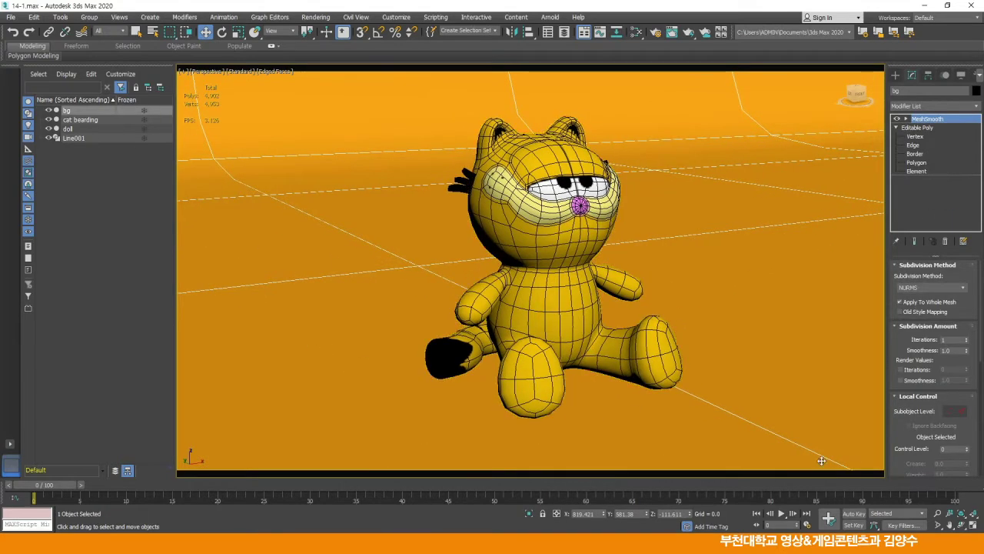
Step: Create a physical camera from the current Perspective view of the doll and restore the four-viewport layout
key(ctrl+w)
scroll(746, 423, up, 2)
key(w)
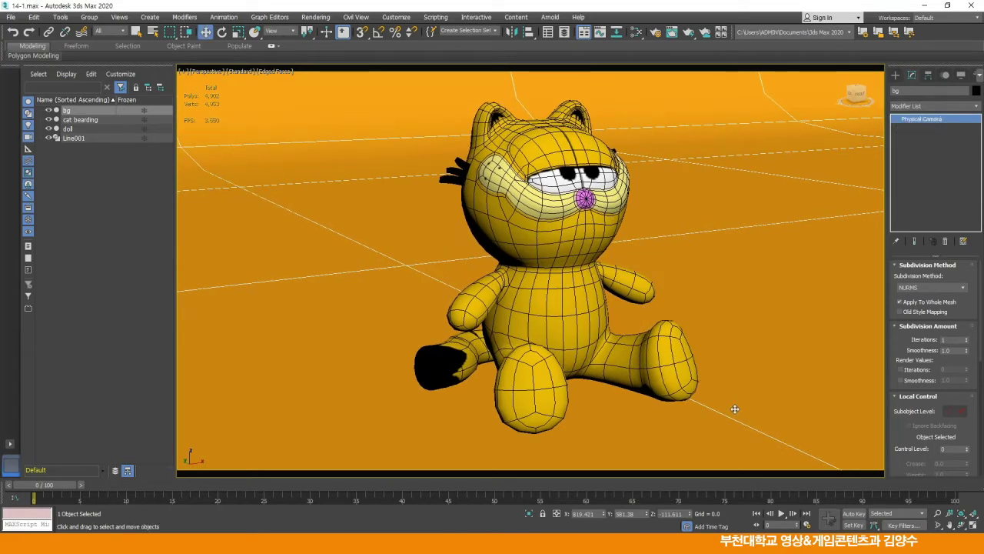
key(ctrl+c)
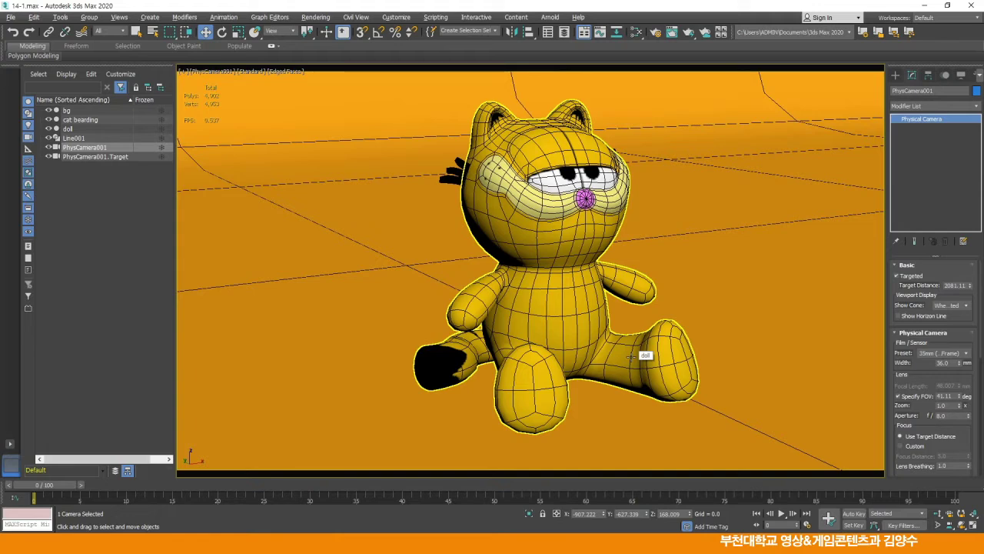
key(alt+w)
Step: Group the cat bearding and doll objects under the name Group001
click(242, 213)
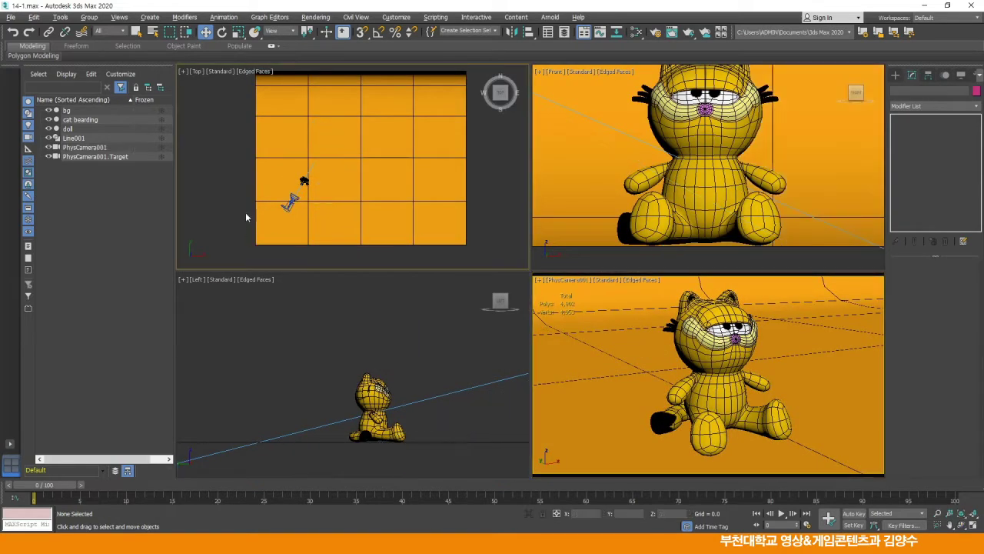
scroll(319, 194, up, 4)
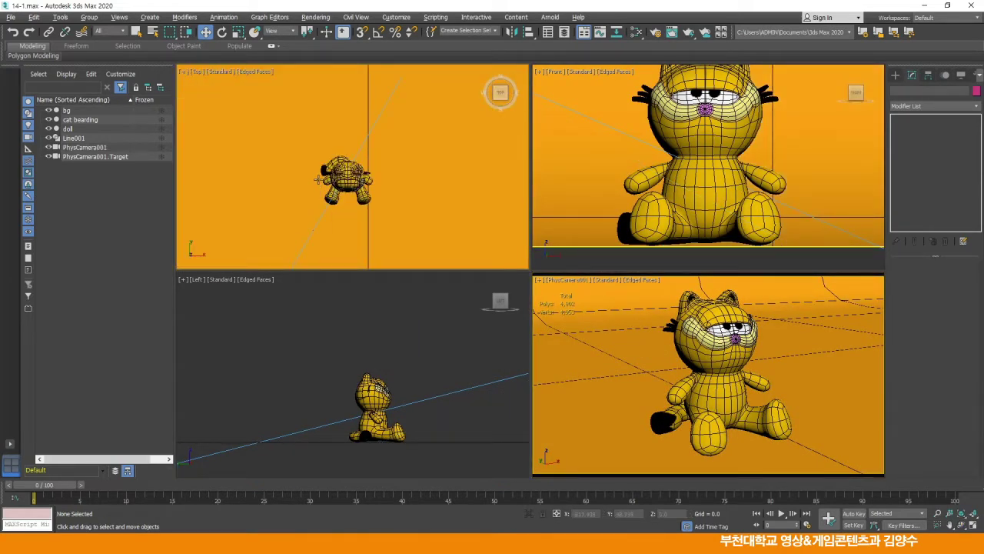
scroll(319, 194, up, 3)
click(554, 149)
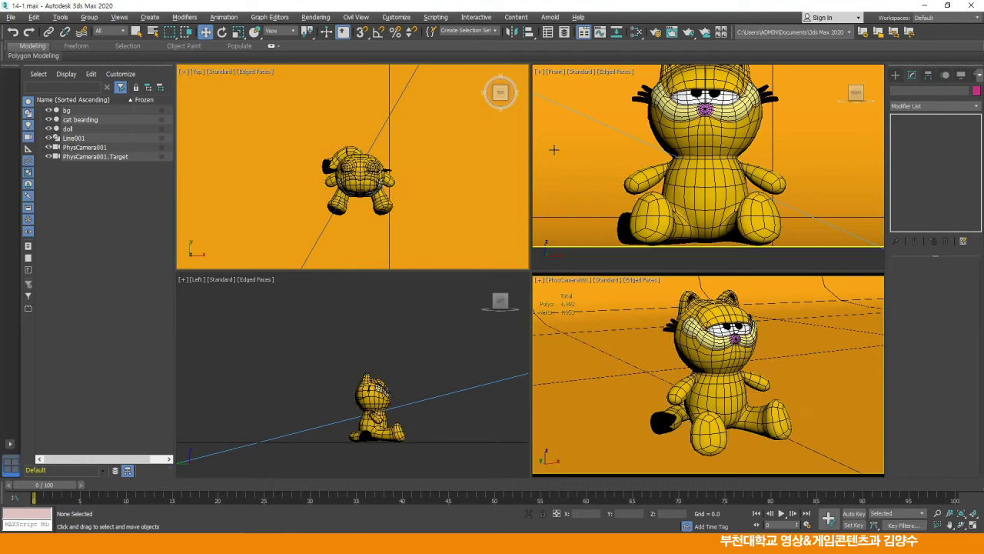
click(639, 99)
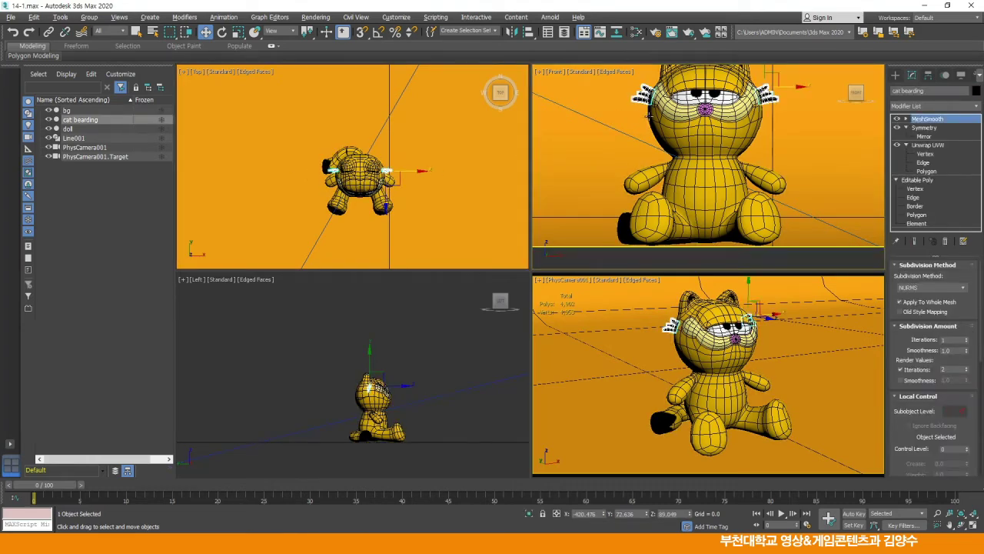
ctrl+click(705, 108)
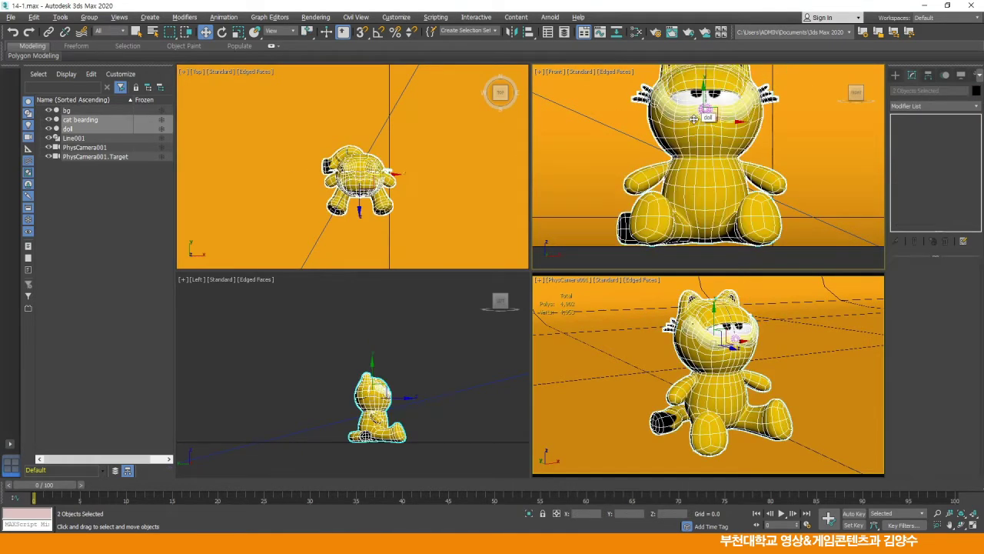
click(89, 17)
click(95, 32)
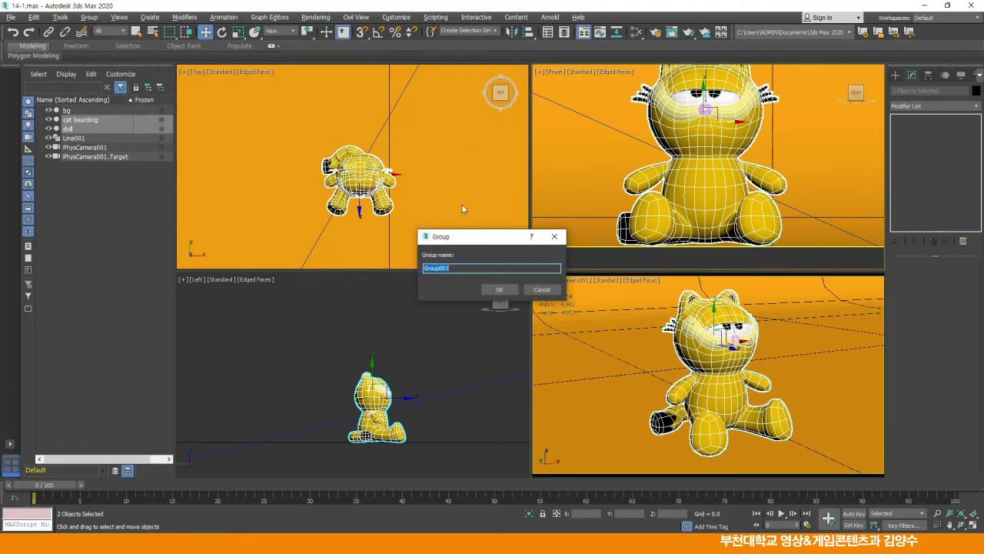
click(500, 289)
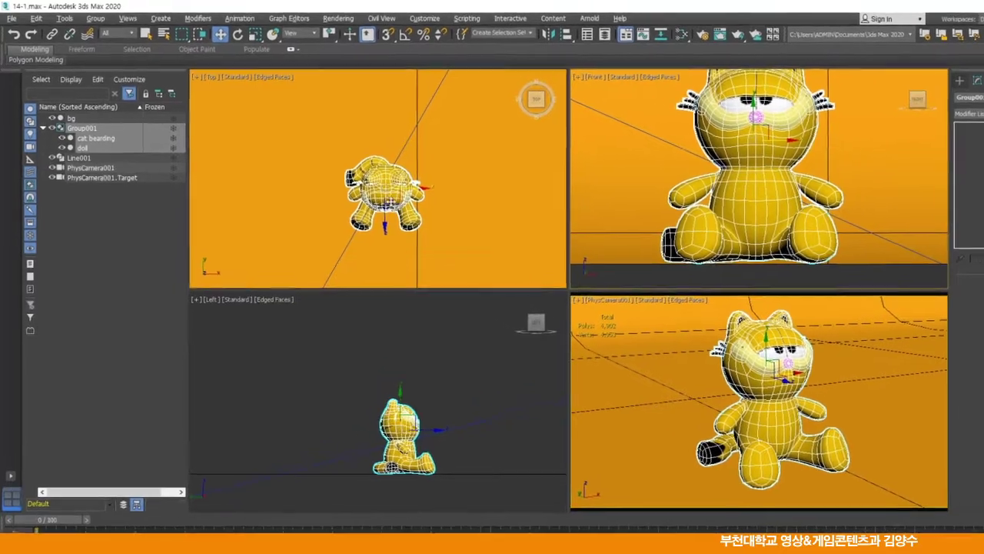
Step: Clone Group001 beside the original along the X axis as a single copy named Group002
middle_drag(365, 190, 351, 189)
shift+drag(422, 202, 523, 196)
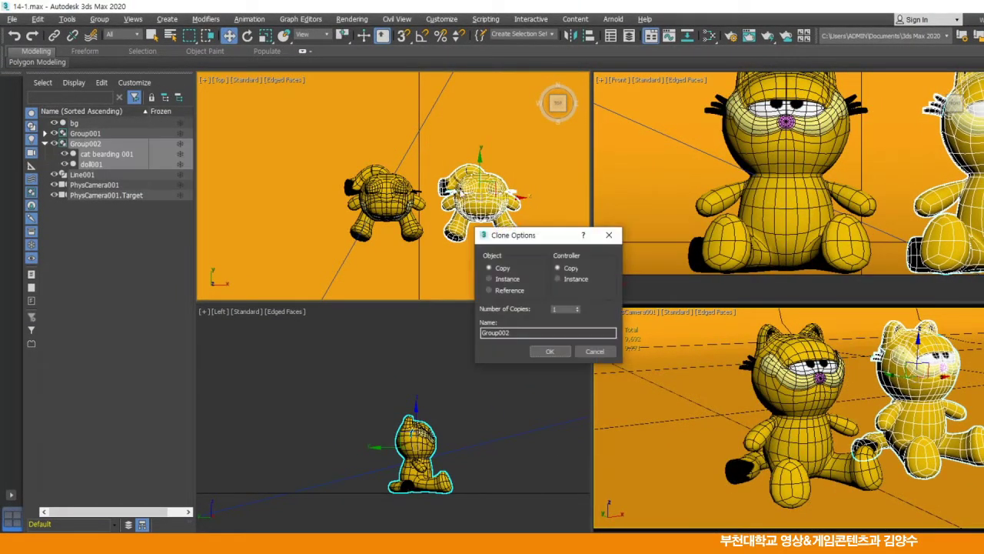
click(550, 351)
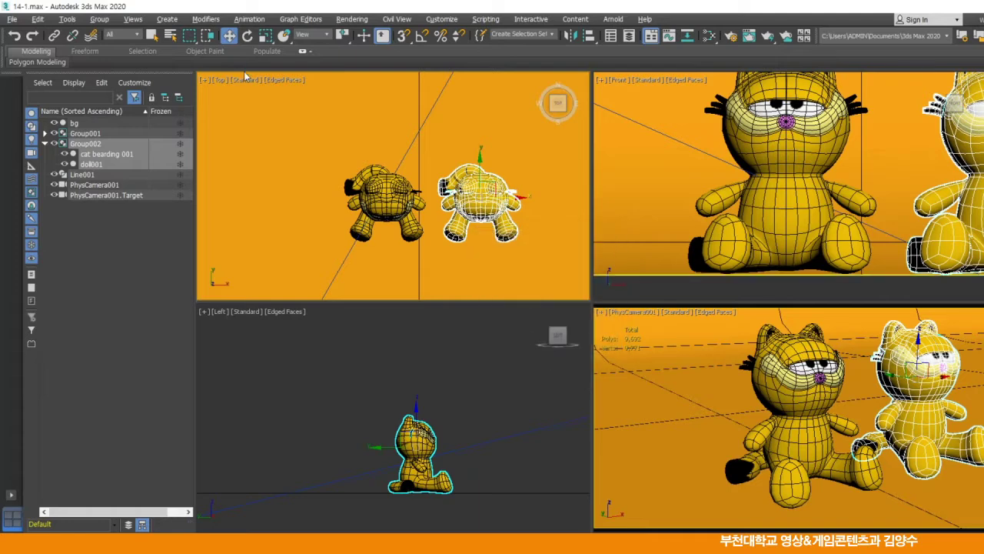
Step: Rotate Group002 about its vertical axis by roughly a quarter turn so the copied doll faces along positive X
click(247, 37)
drag(511, 178, 449, 96)
click(230, 36)
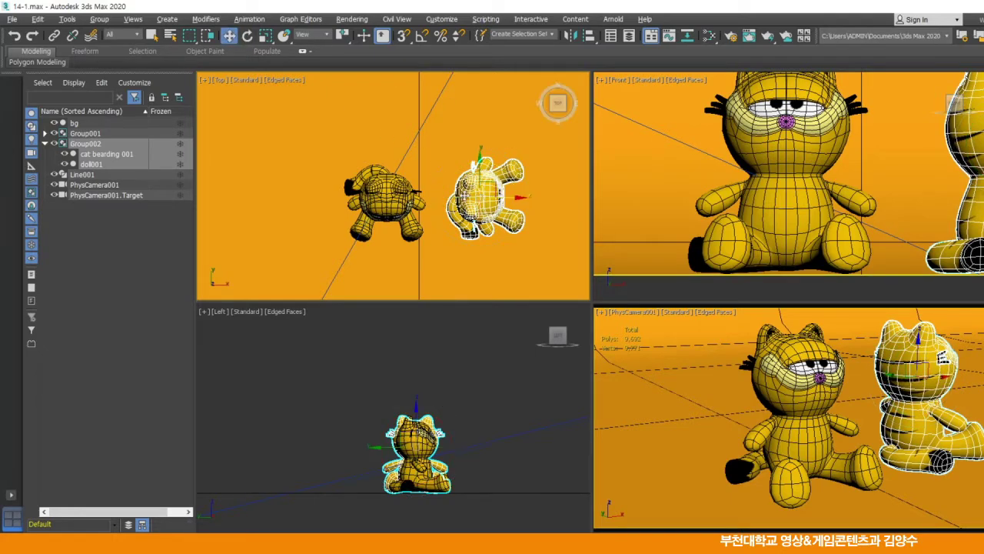
Step: Move Group001 and Group002 together along negative X so both dolls fit inside the camera frame
click(396, 202)
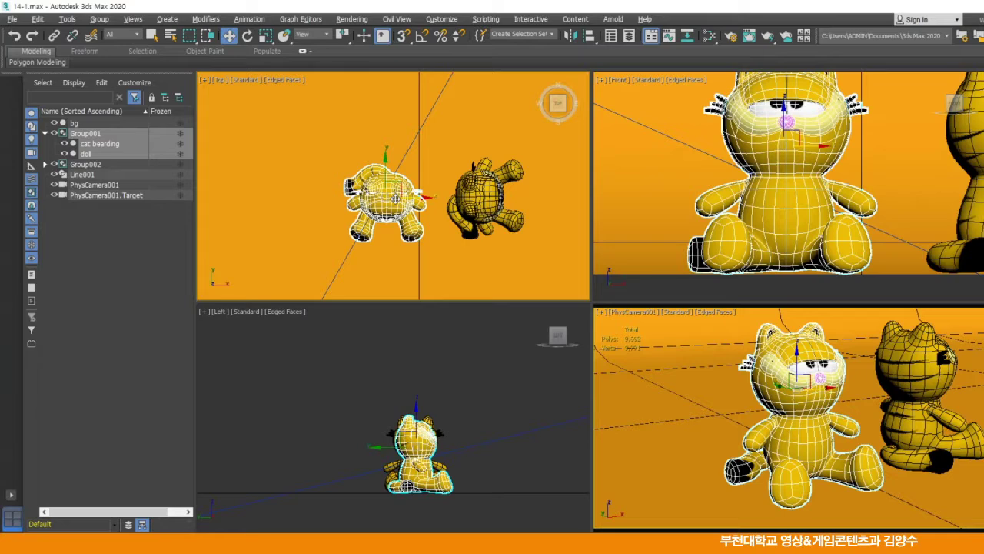
ctrl+click(464, 208)
drag(471, 198, 424, 197)
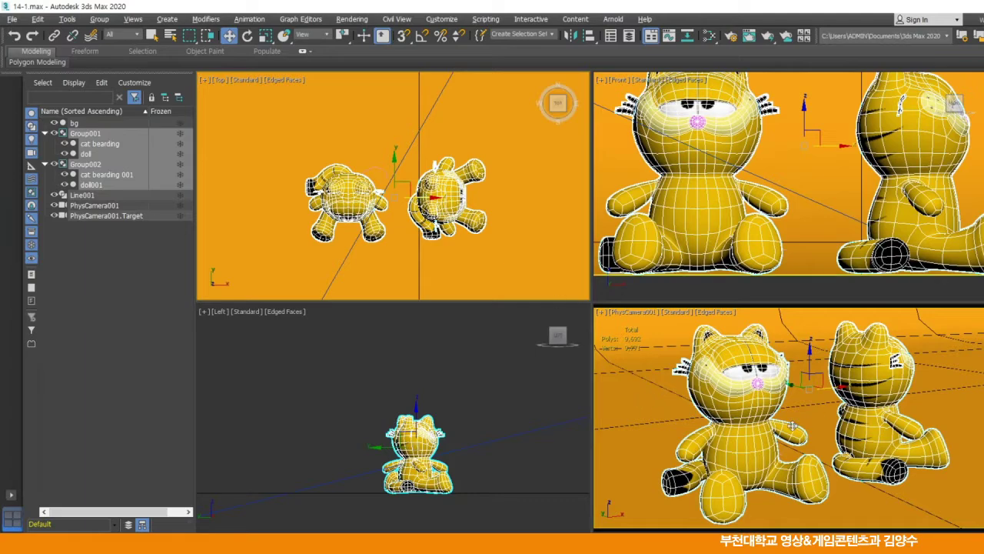
click(453, 357)
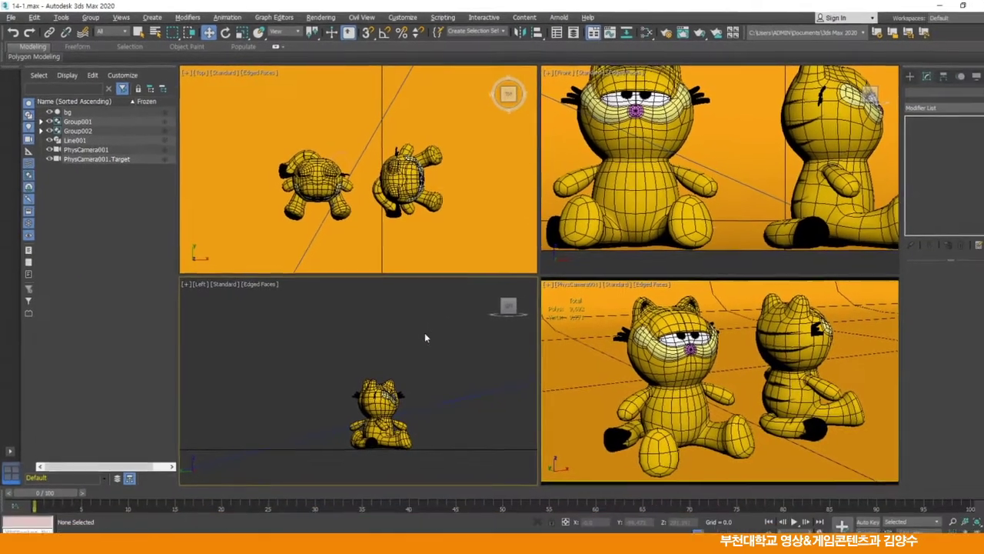
Step: Create a standard Target Spot light high above the dolls in the Front view, aimed down at the floor between them
scroll(692, 177, down, 8)
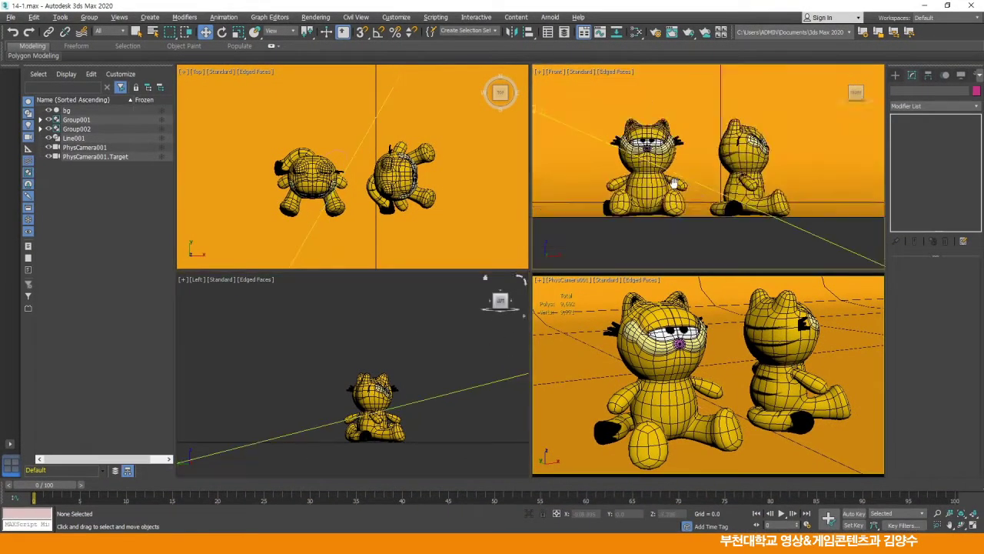
click(895, 75)
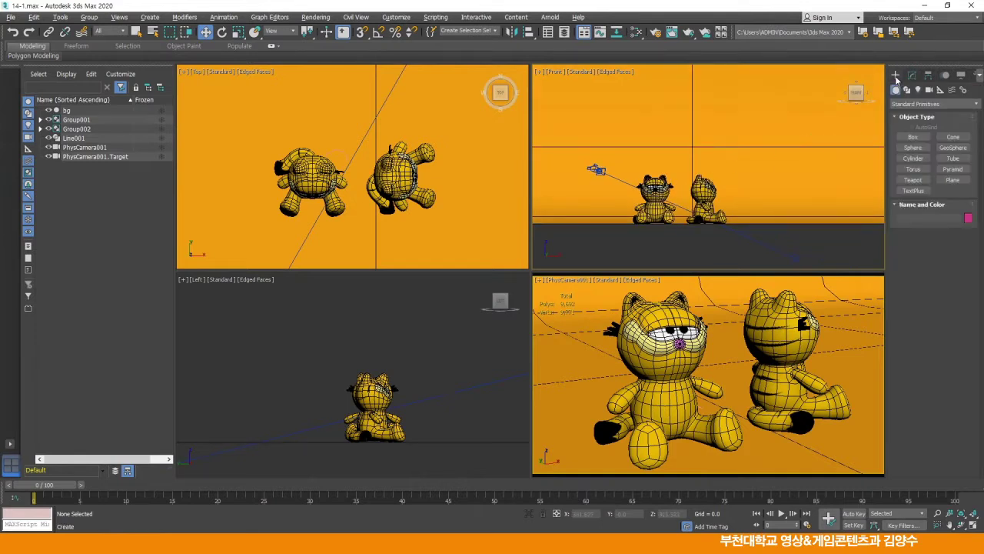
click(918, 90)
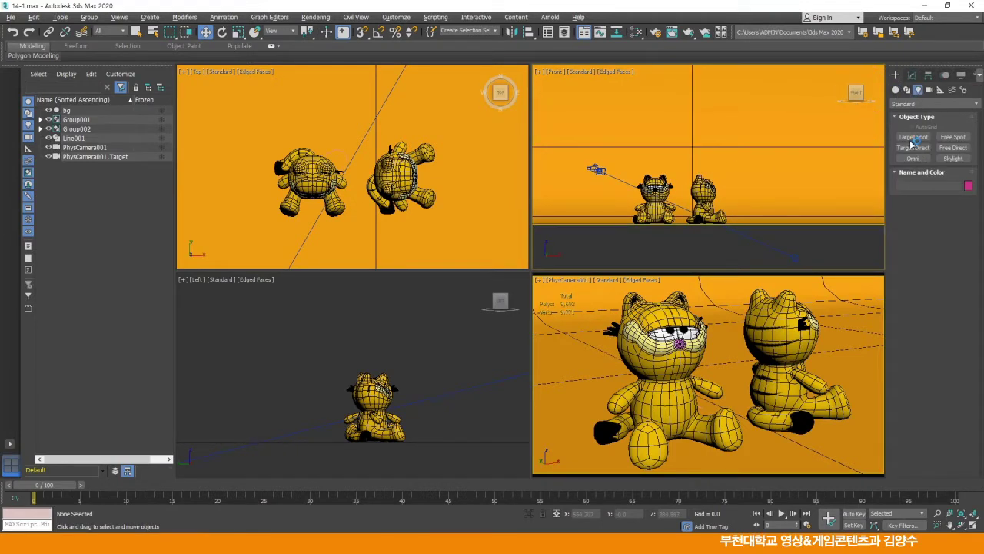
click(913, 136)
scroll(707, 166, down, 2)
middle_drag(707, 165, 707, 179)
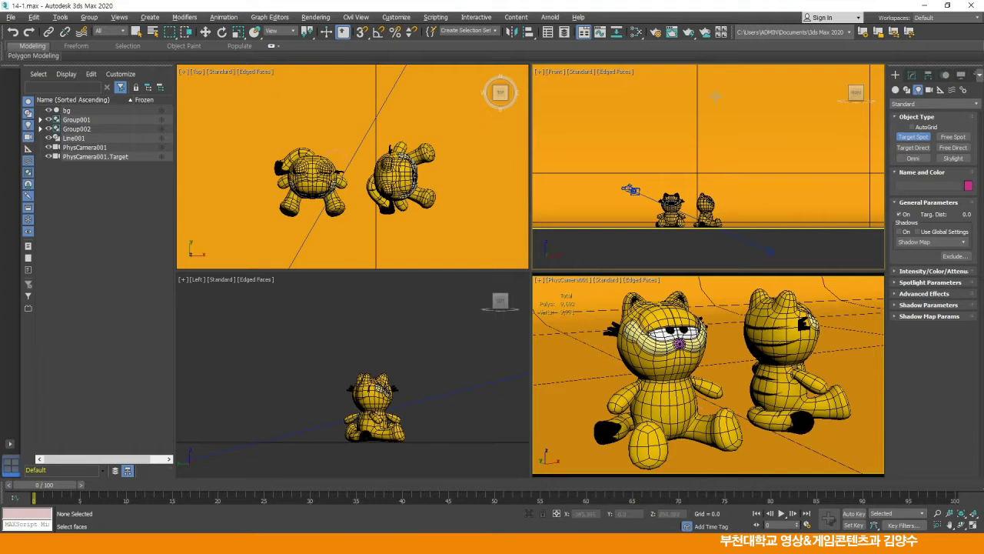
drag(707, 93, 681, 216)
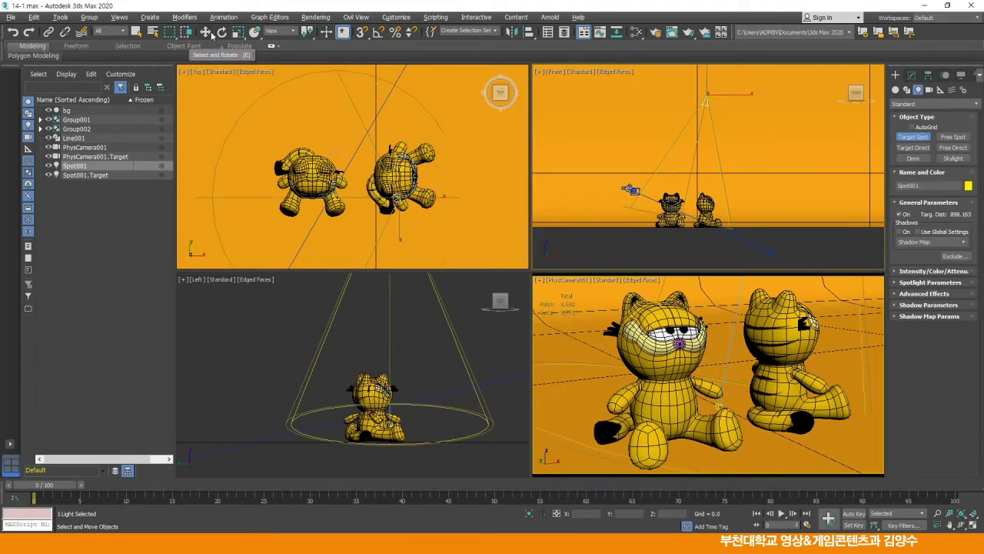
Step: Turn on shadows for the new spot light and set the shadow type to Area Shadows
click(205, 32)
click(912, 74)
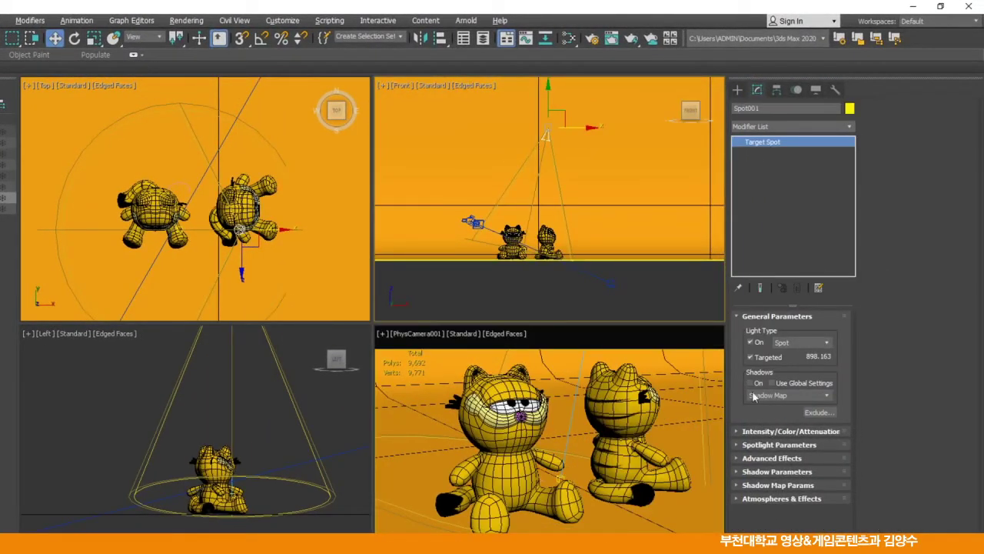
click(768, 396)
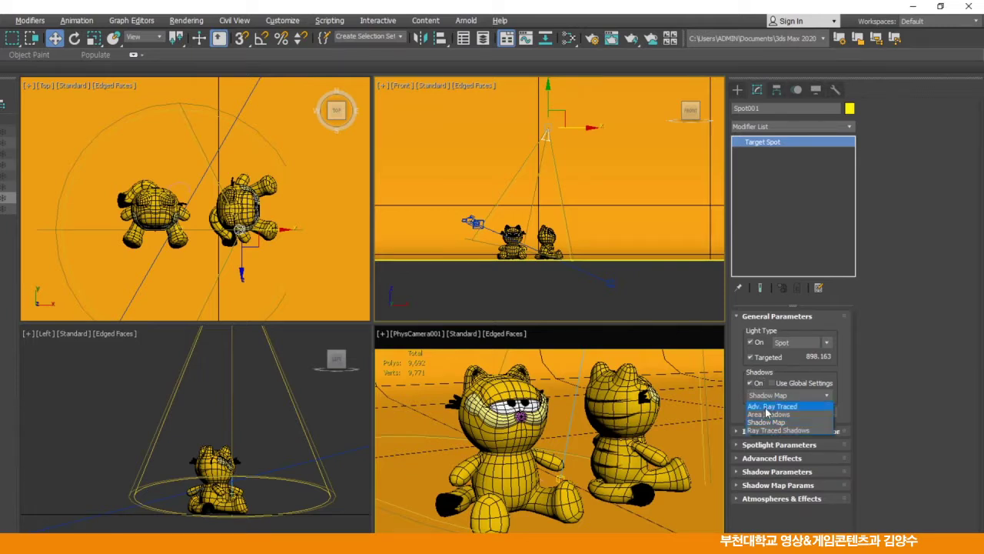
click(766, 414)
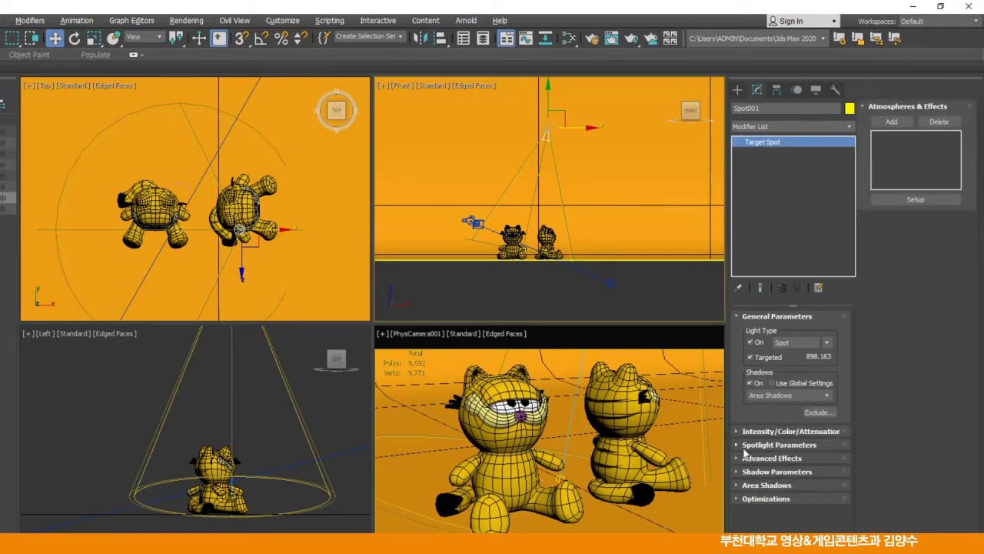
Step: Set the spot light's Falloff/Field to 150 in its spotlight parameters
click(787, 431)
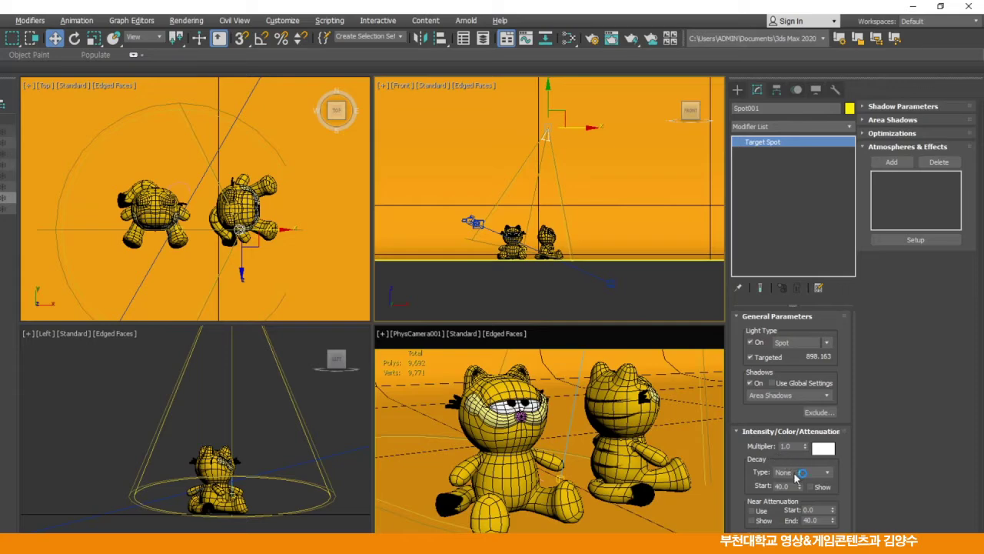
scroll(745, 484, down, 1)
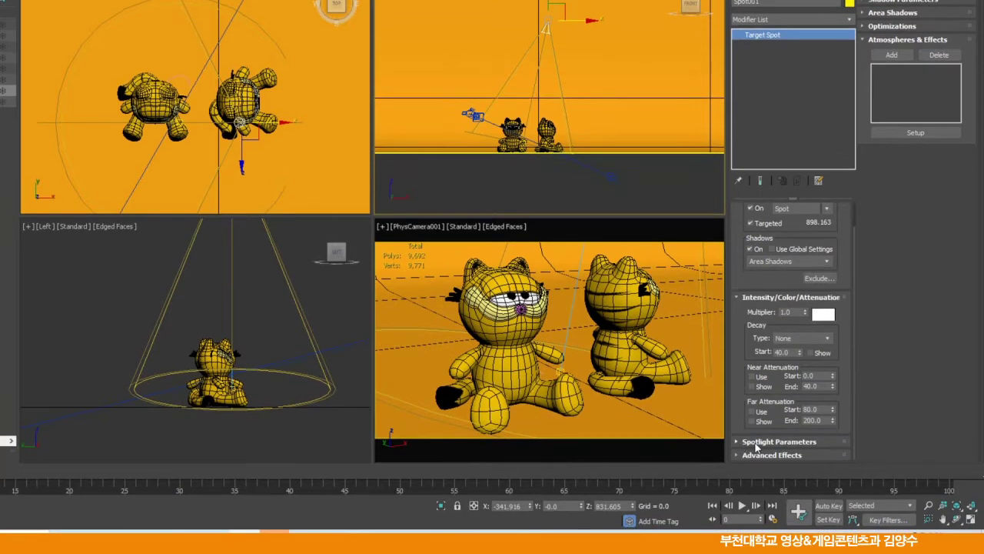
click(779, 441)
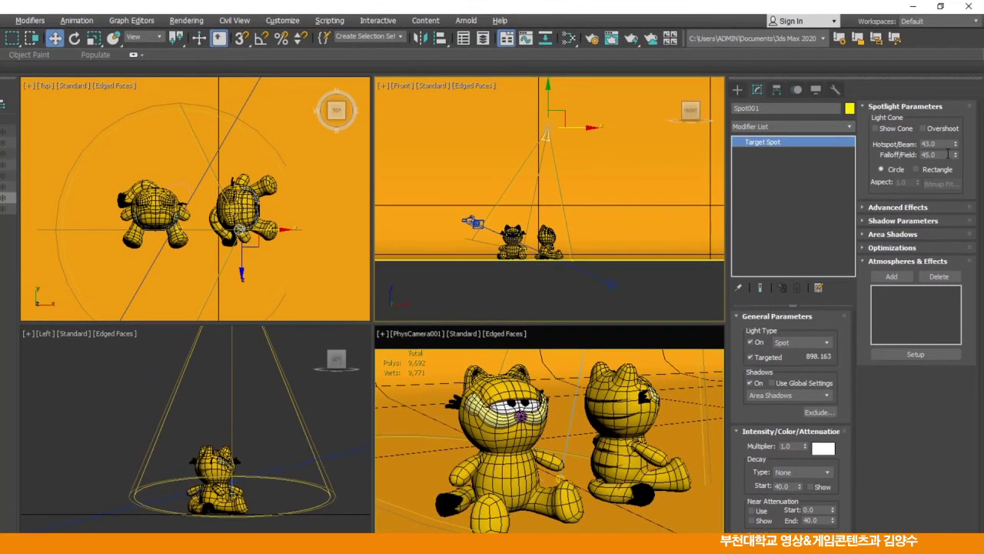
mouse_move(956, 155)
mouse_down()
mouse_move(956, 92)
mouse_move(955, 157)
mouse_up()
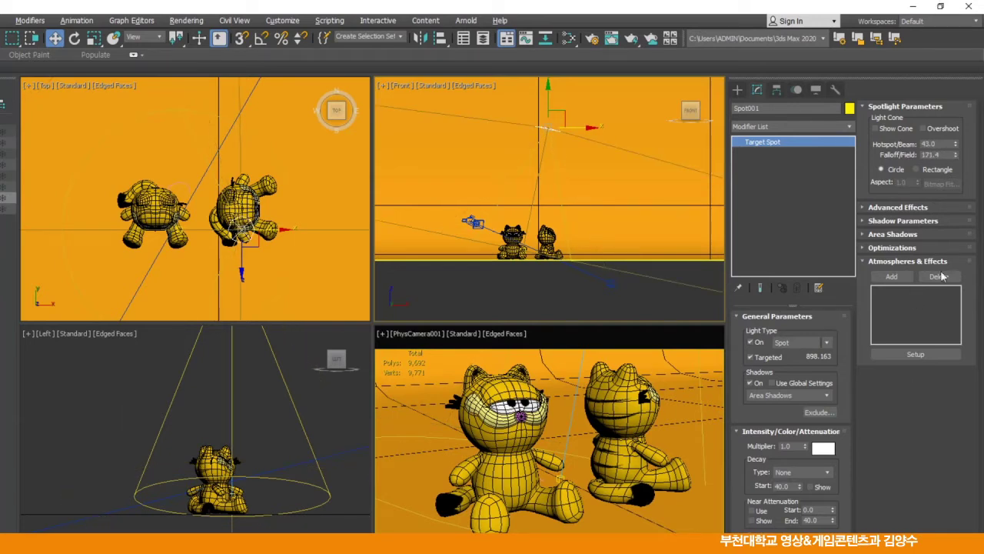
double_click(947, 154)
key(Return)
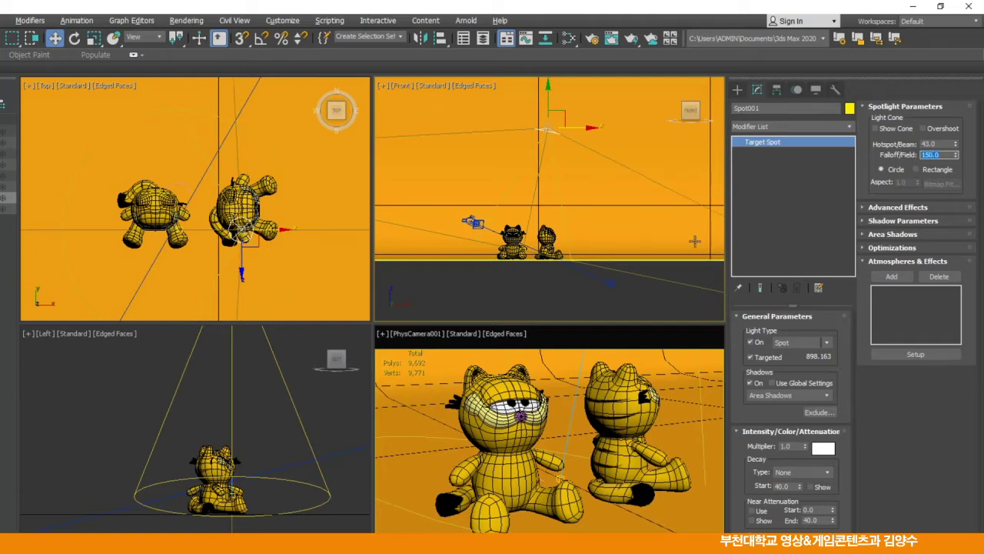
Step: Set the spot light's area shadows to integrity 3 and quality 6, with an area light length and width of 30
click(894, 234)
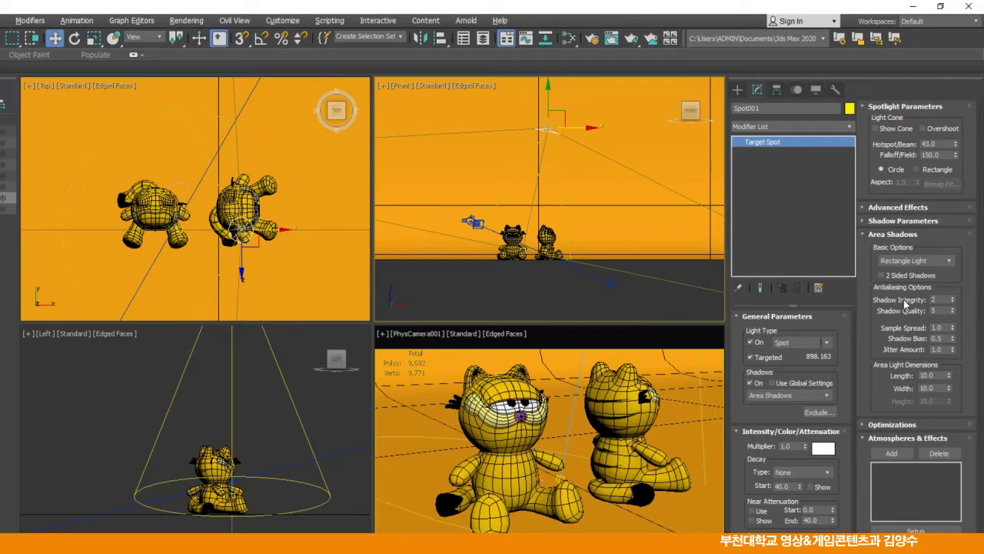
click(953, 298)
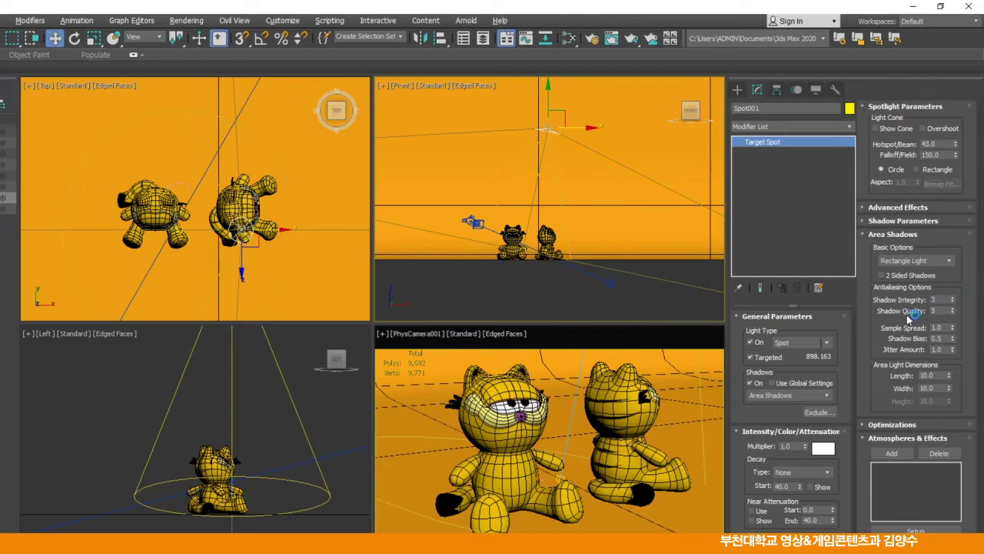
click(953, 308)
click(929, 375)
text(30)
text(30)
Step: Move Spot001 in the Top view slightly toward the camera side so it sits in front of the dolls
click(54, 40)
scroll(206, 205, down, 3)
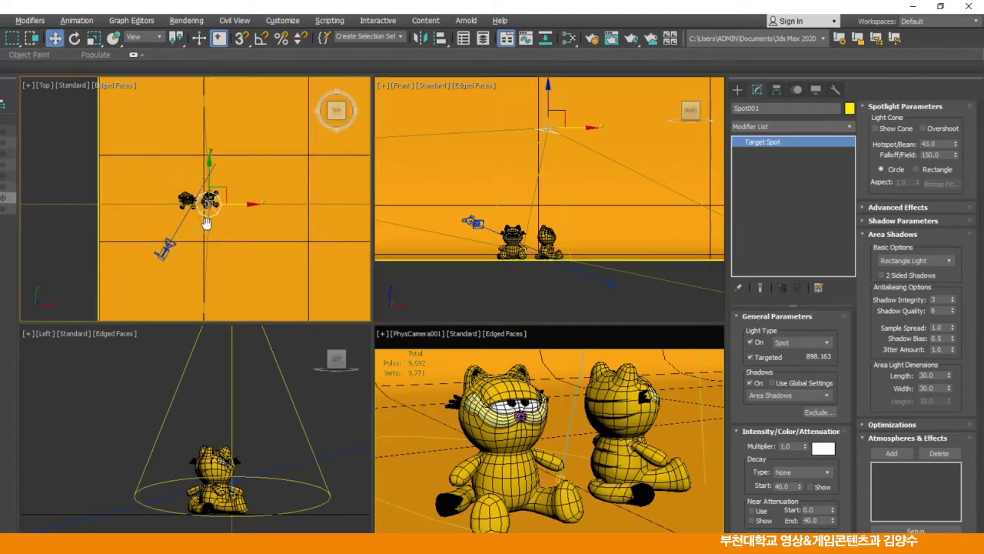
middle_drag(200, 220, 220, 226)
drag(249, 194, 243, 205)
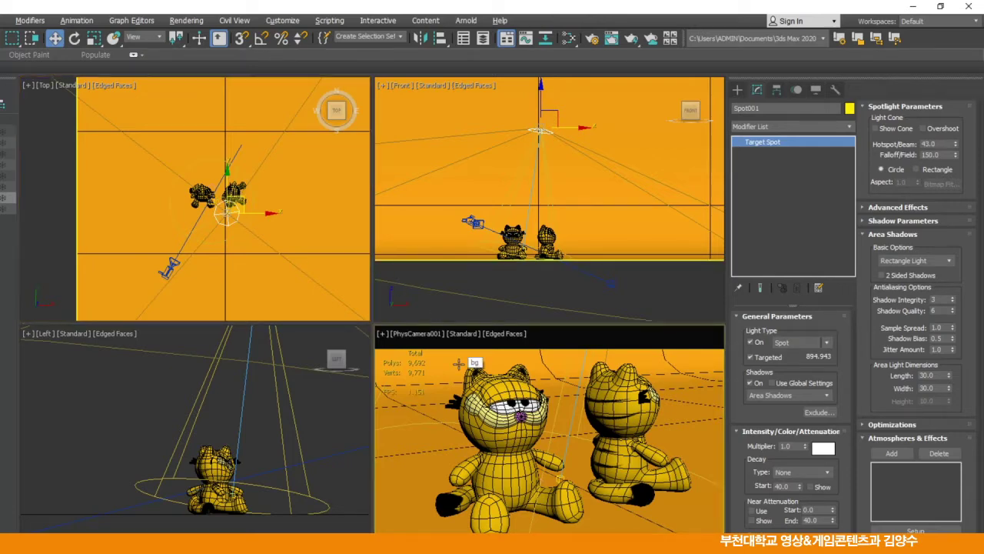
Step: Test-render the PhysCamera001 view with the Scanline Renderer to check the spot lighting, and close the render windows
click(593, 45)
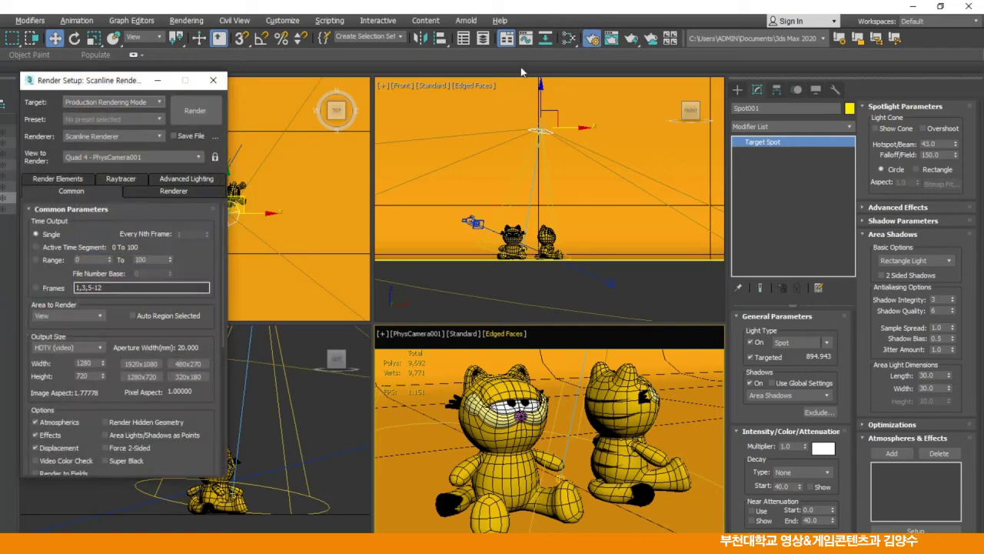
click(209, 110)
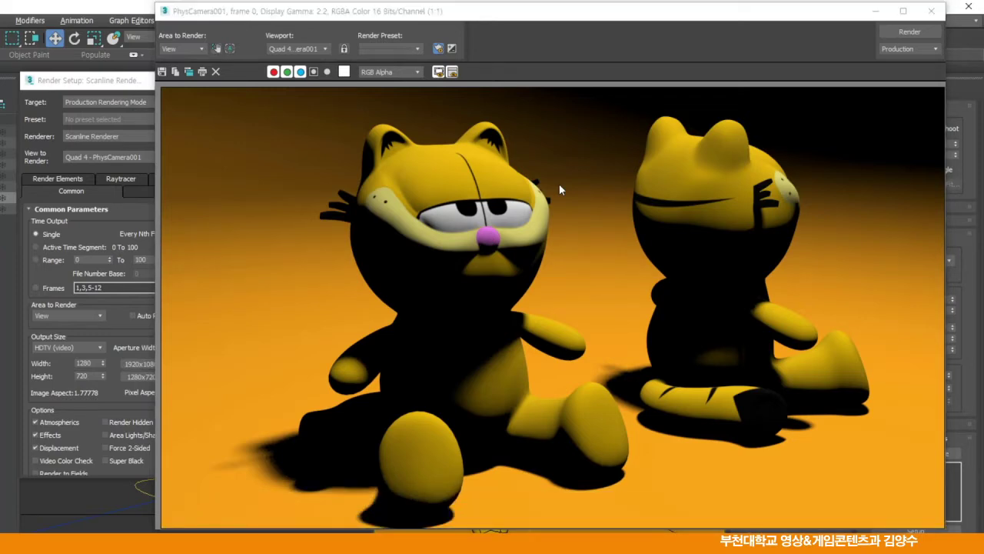
click(931, 11)
click(218, 81)
Step: Nudge Spot001 slightly farther in front of the dolls in the Top view
drag(241, 214, 251, 195)
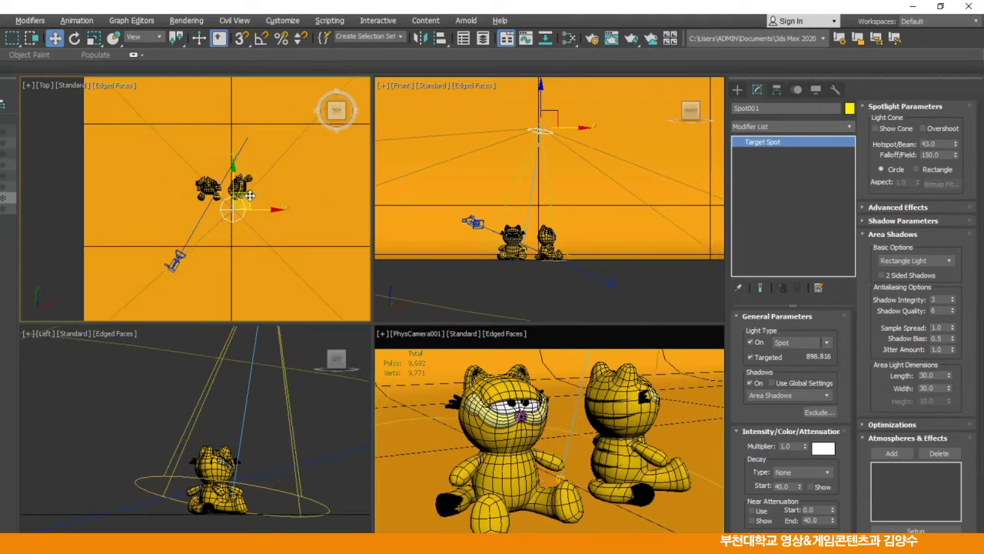
scroll(531, 175, down, 3)
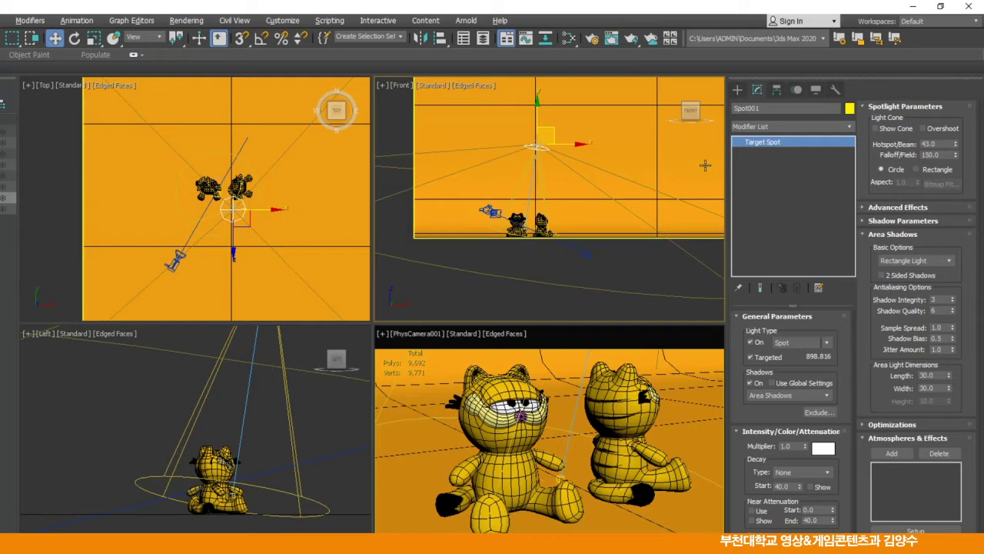
Step: Add an Omni light in the Top view, on the negative X side of the camera in front of the dolls, with Multiplier 0.2
click(737, 89)
click(766, 188)
middle_drag(176, 259, 192, 259)
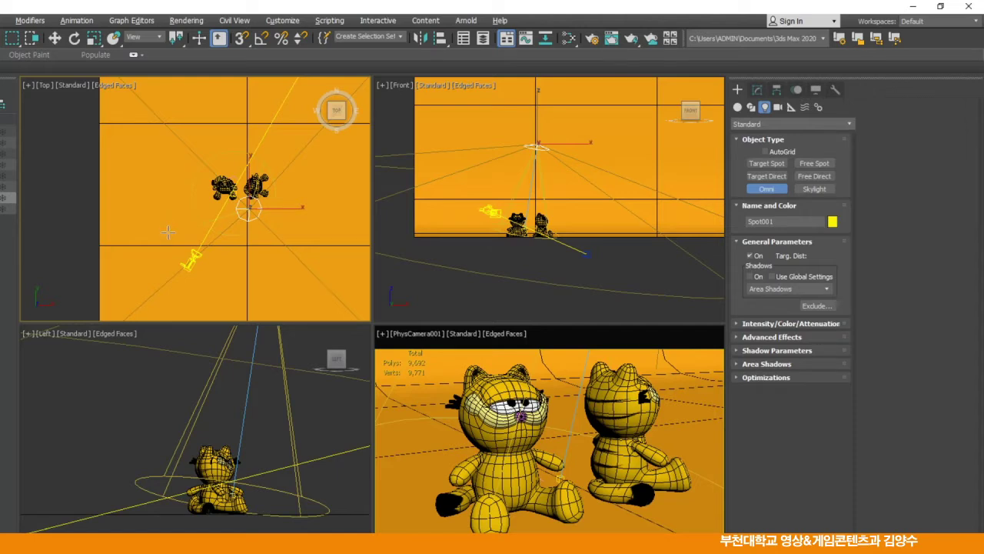
click(166, 231)
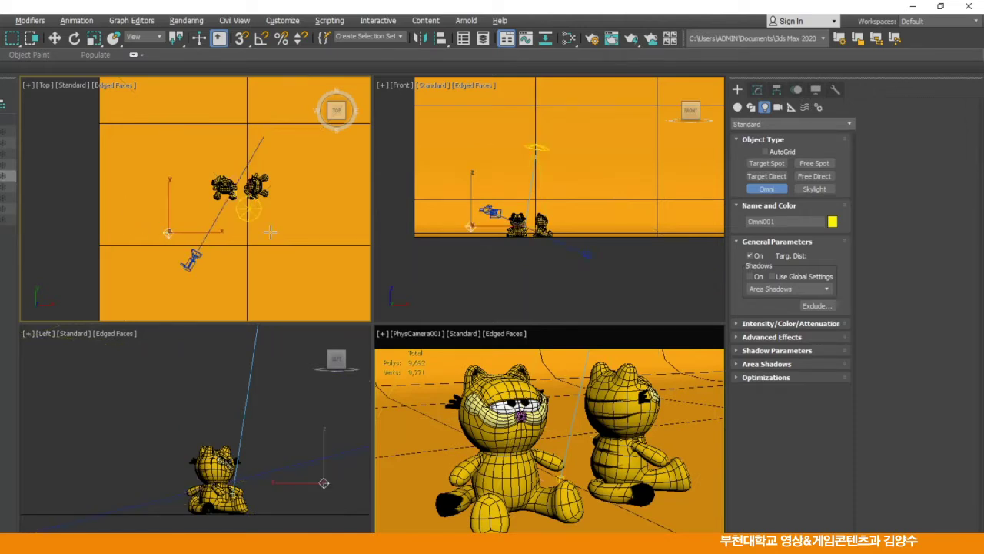
click(758, 89)
click(777, 432)
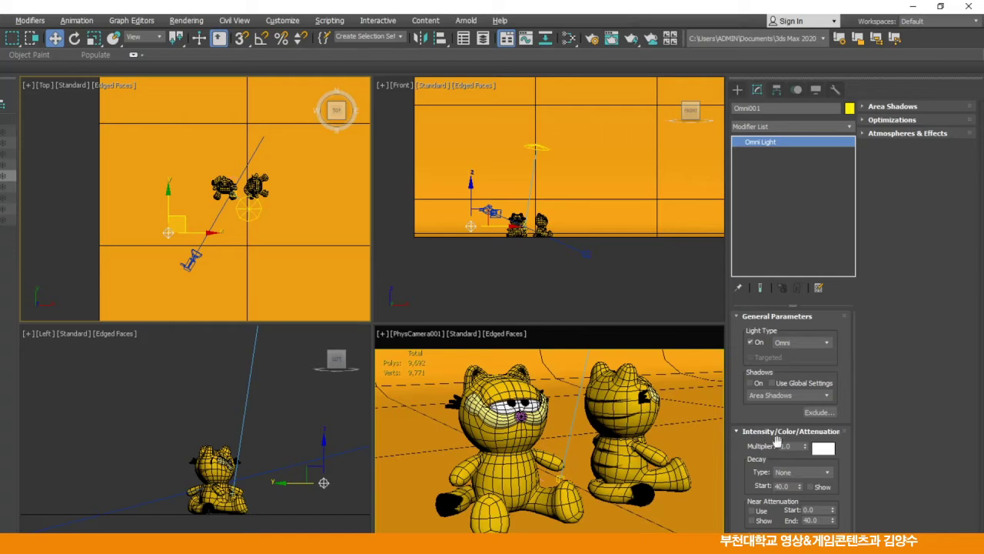
text(0.2)
key(Return)
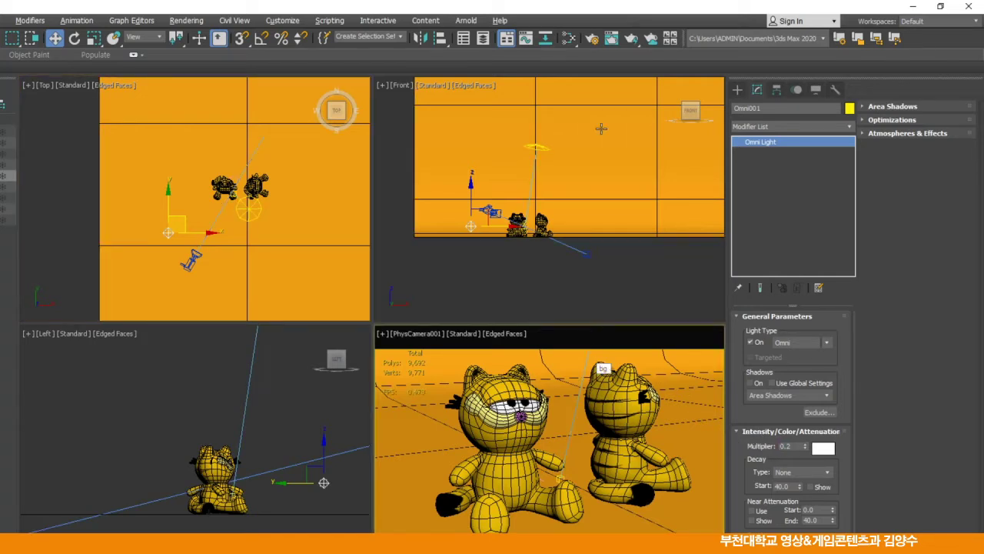
Step: Render the PhysCamera001 view again to check the fill from the Omni light, and close the render windows
click(594, 40)
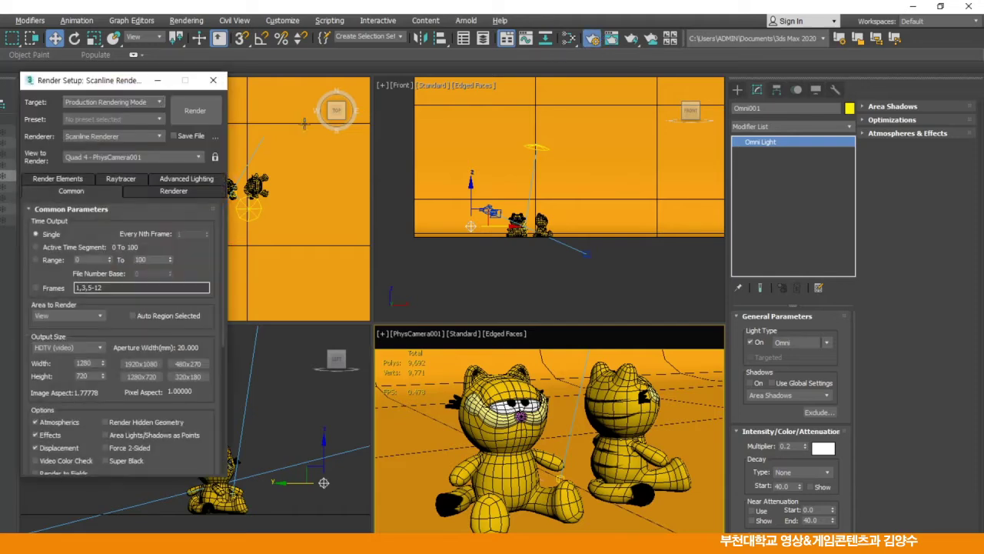
click(194, 104)
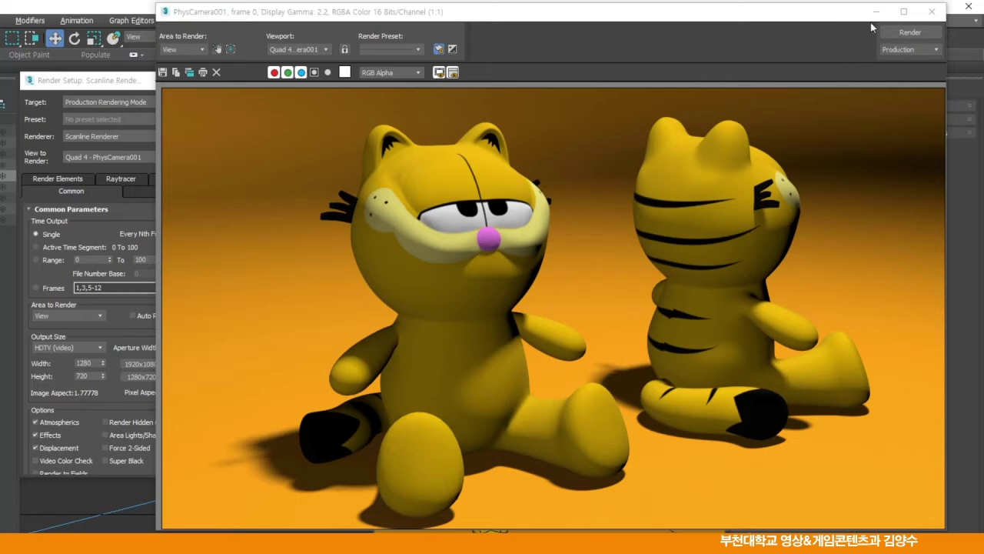
drag(837, 18, 767, 28)
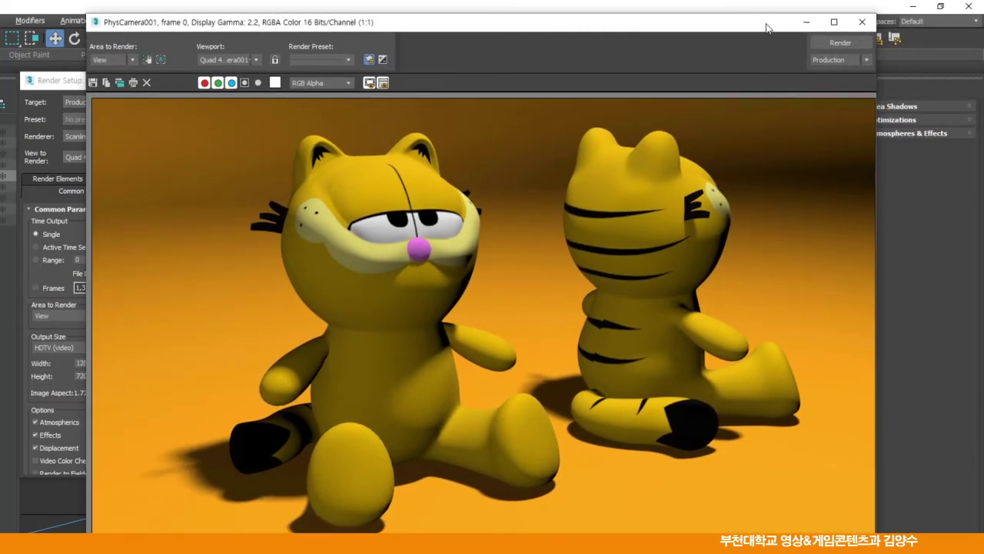
click(862, 23)
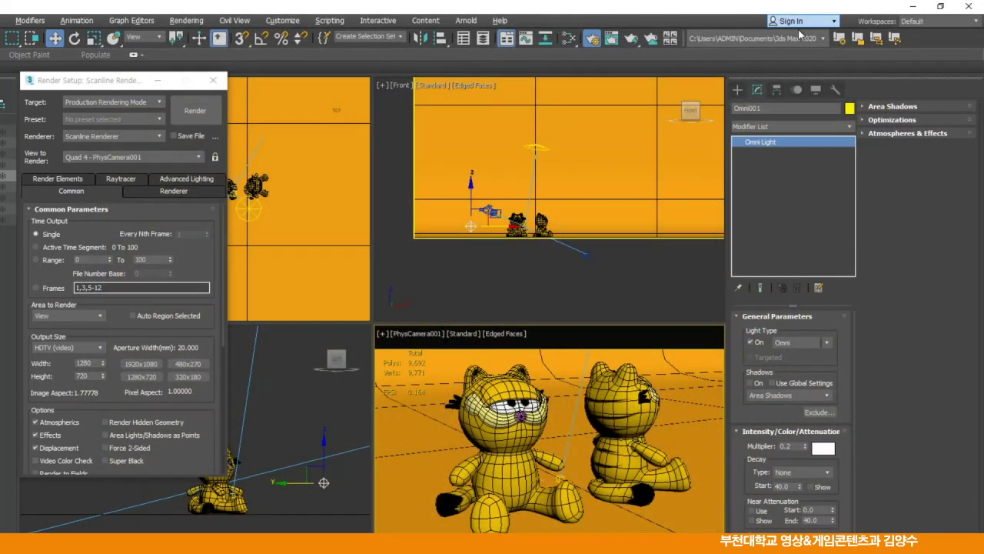
click(213, 80)
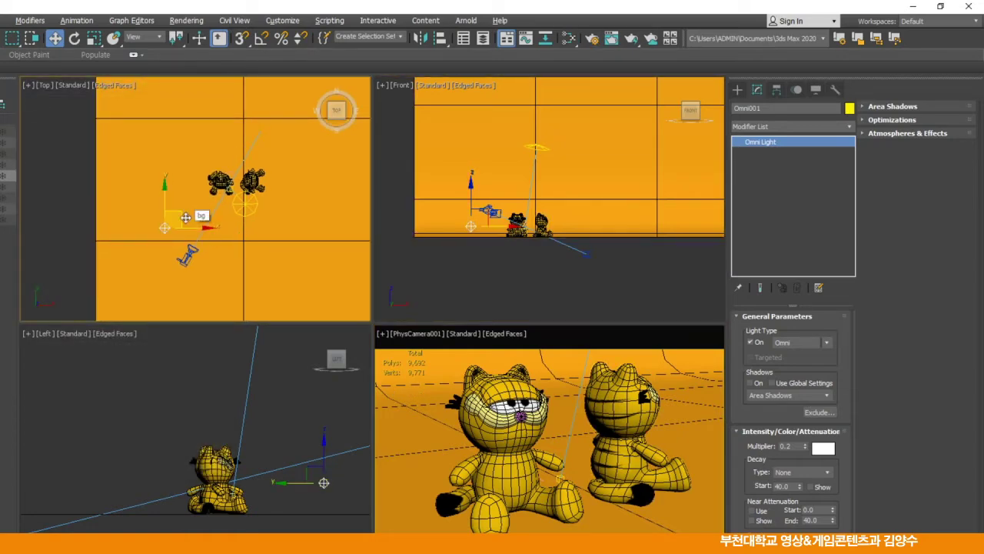
Step: Clone Omni001 as a single copy named Omni002 beside the camera, and move Omni001 along positive Y in the Top view
shift+drag(185, 217, 232, 226)
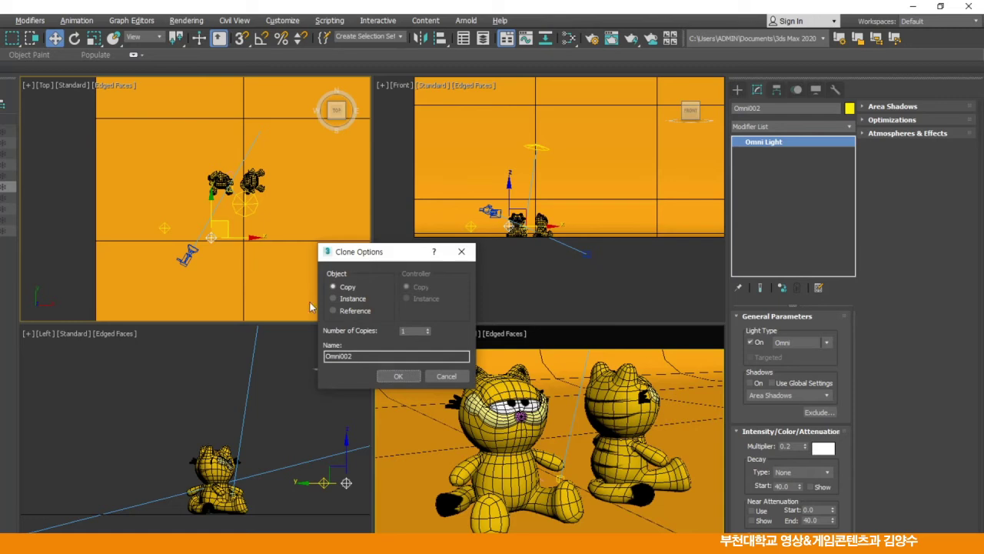
click(399, 376)
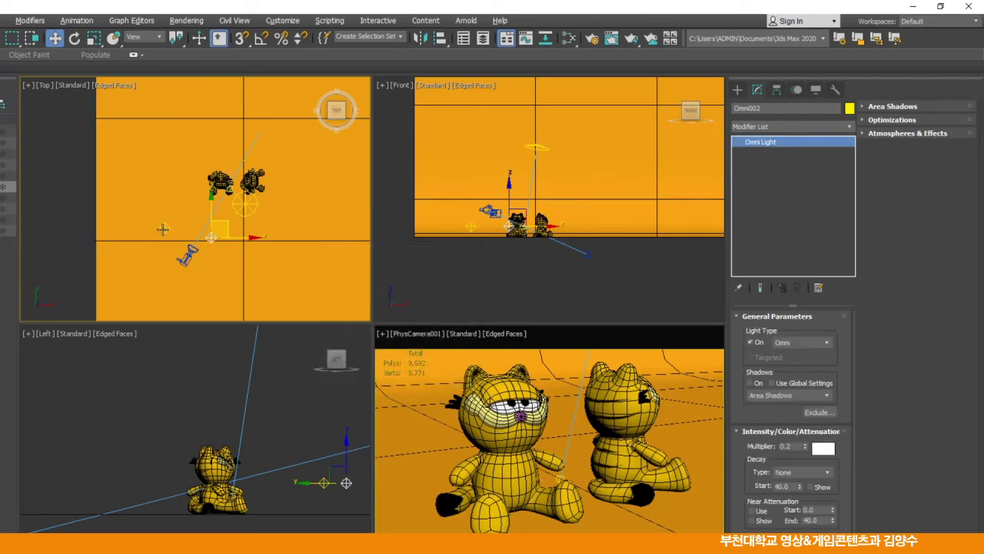
click(164, 228)
drag(182, 215, 180, 192)
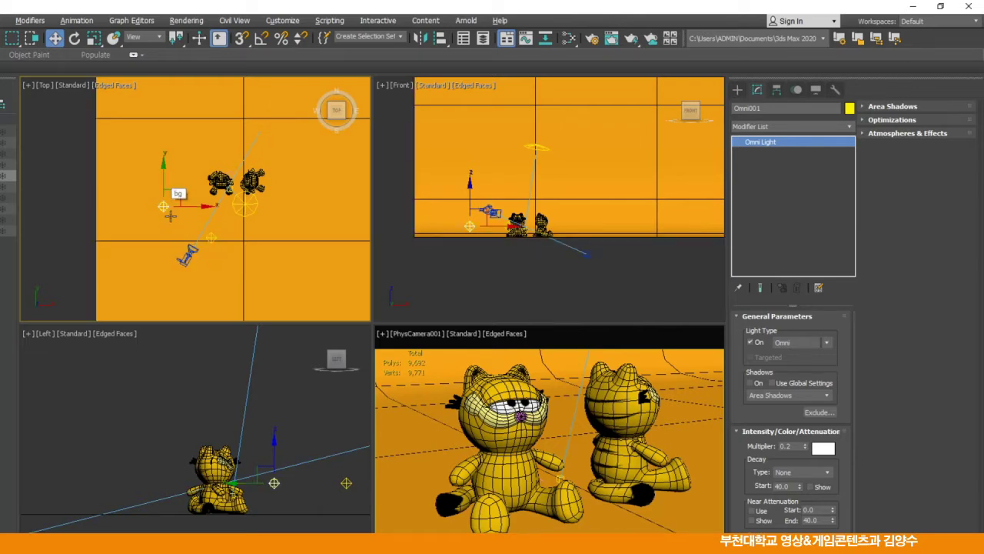
Step: Set the Multiplier of Omni002, the light beside the camera, to 0.05
click(212, 237)
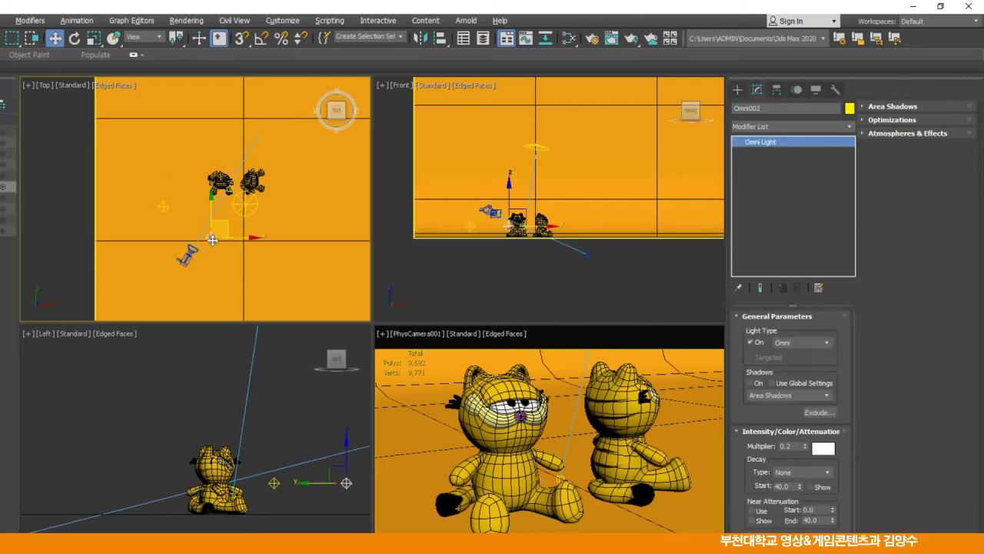
double_click(793, 448)
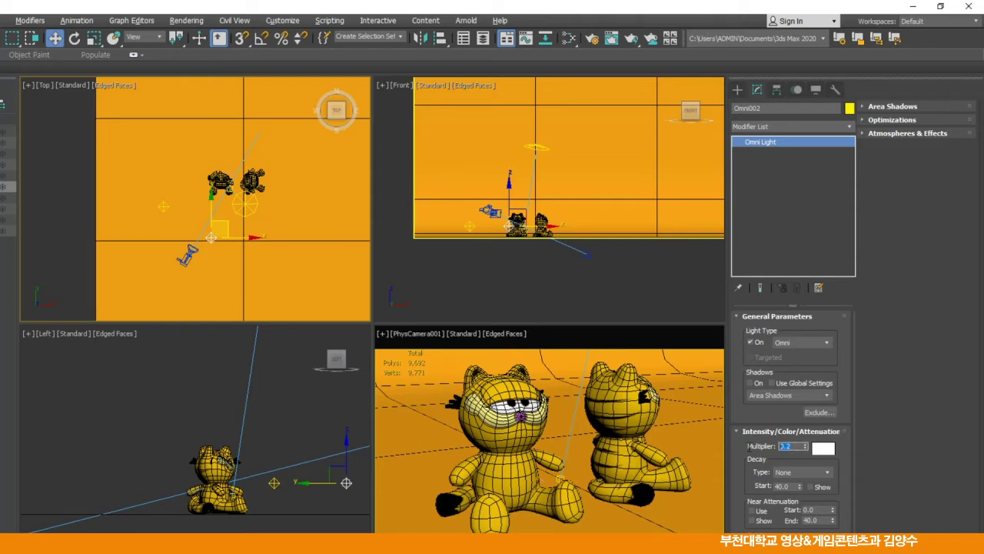
text(.05)
key(Return)
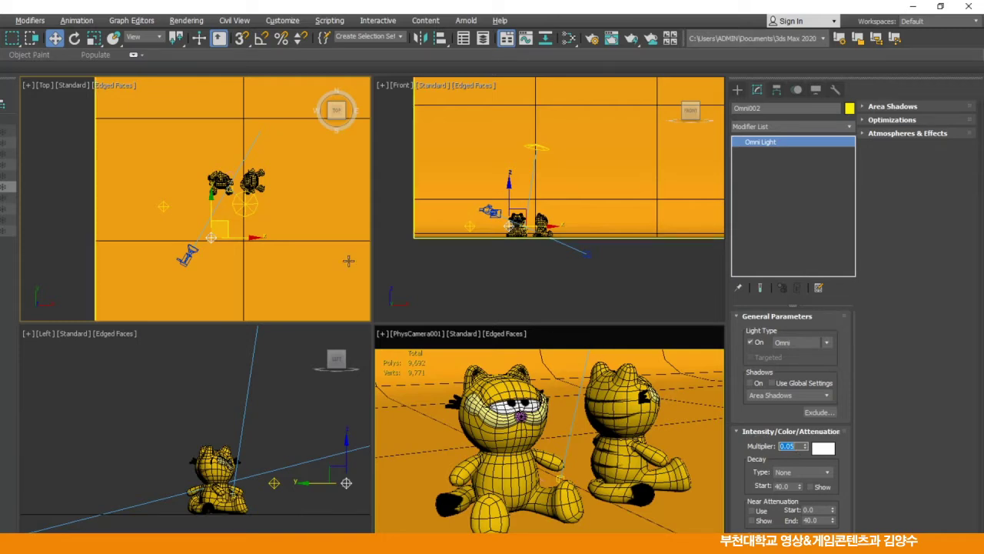
Step: Change the light color of Omni001 to a soft pink with Red 255, Green 102 and Blue 102
click(165, 209)
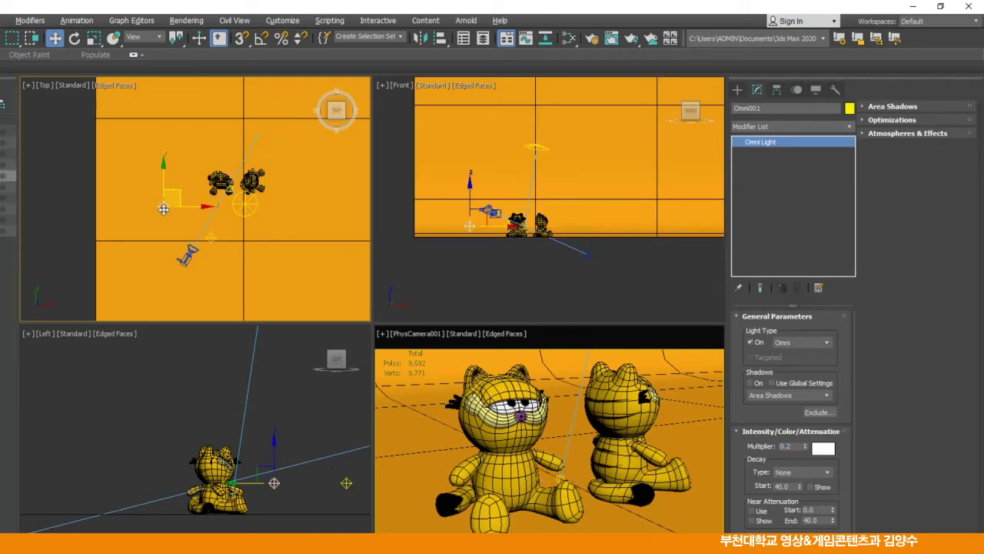
click(822, 449)
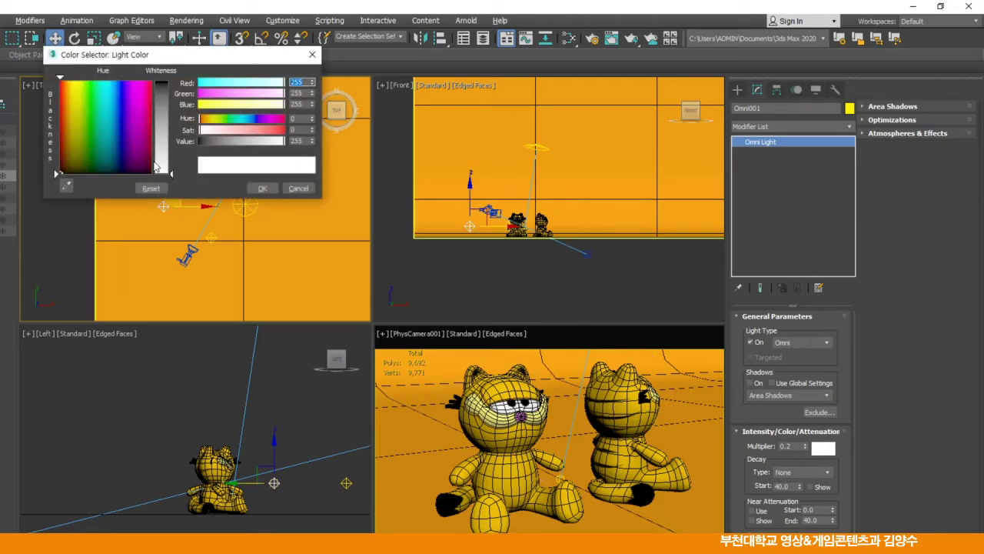
drag(71, 119, 60, 97)
drag(163, 131, 163, 109)
drag(64, 97, 60, 80)
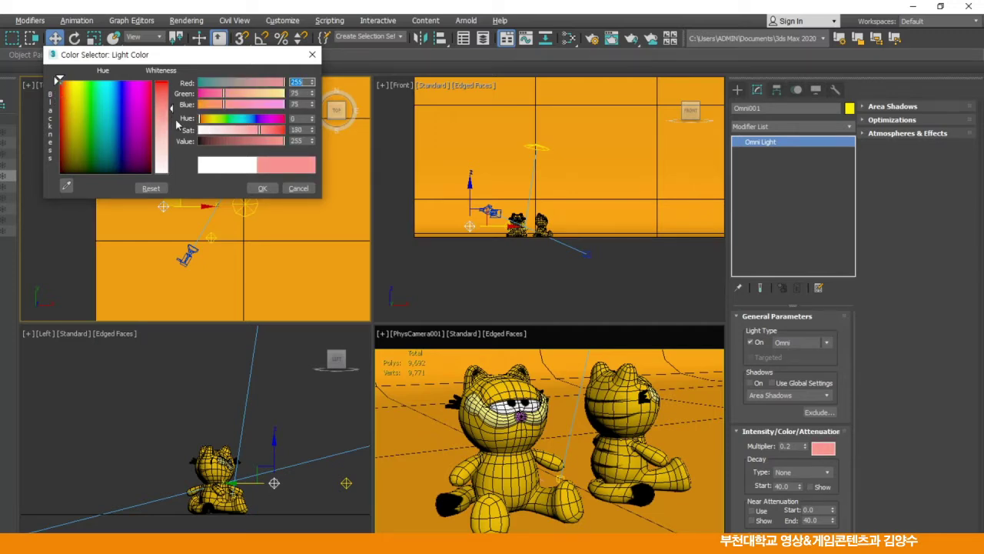
drag(173, 109, 173, 118)
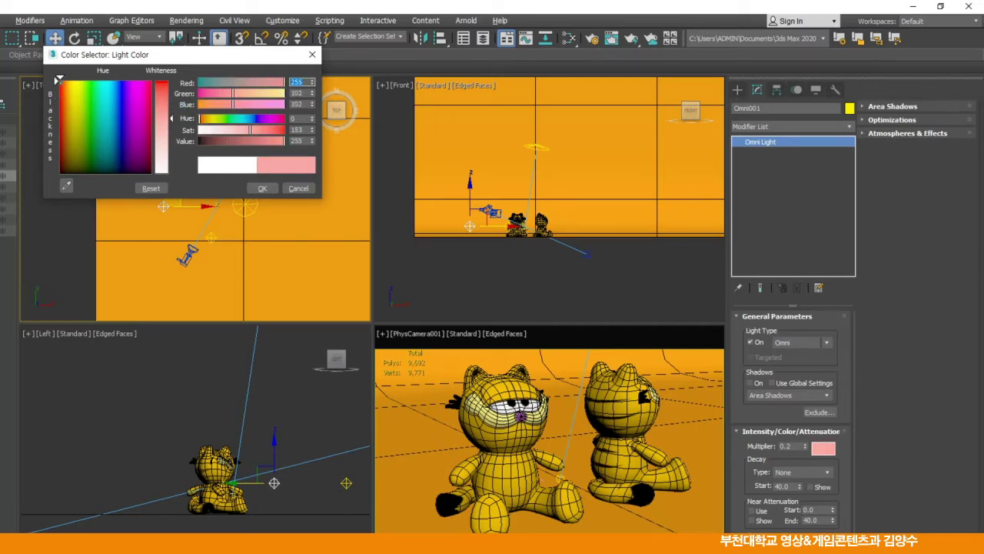
click(262, 188)
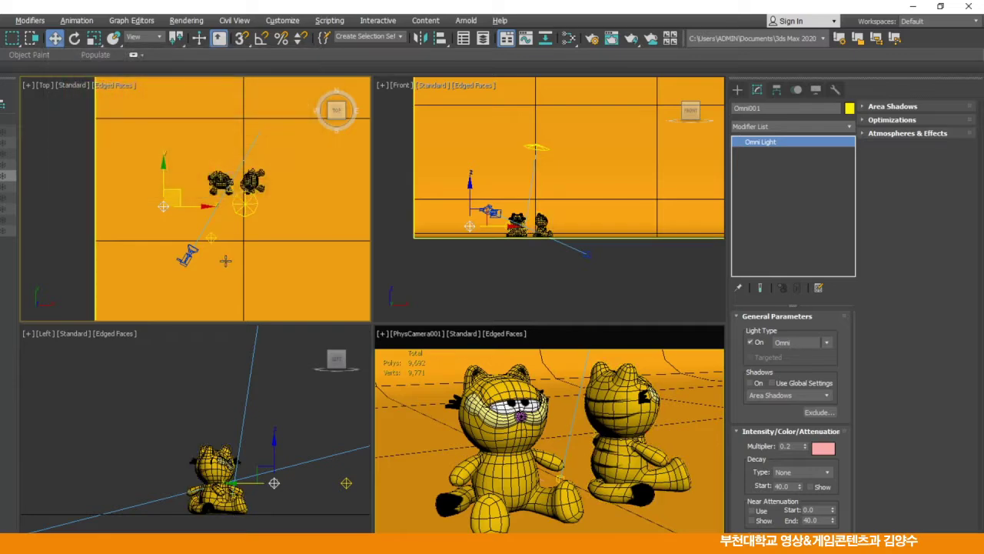
Step: Render the PhysCamera001 view to check the pink Omni light on the dolls, and close the render windows
click(592, 37)
click(194, 111)
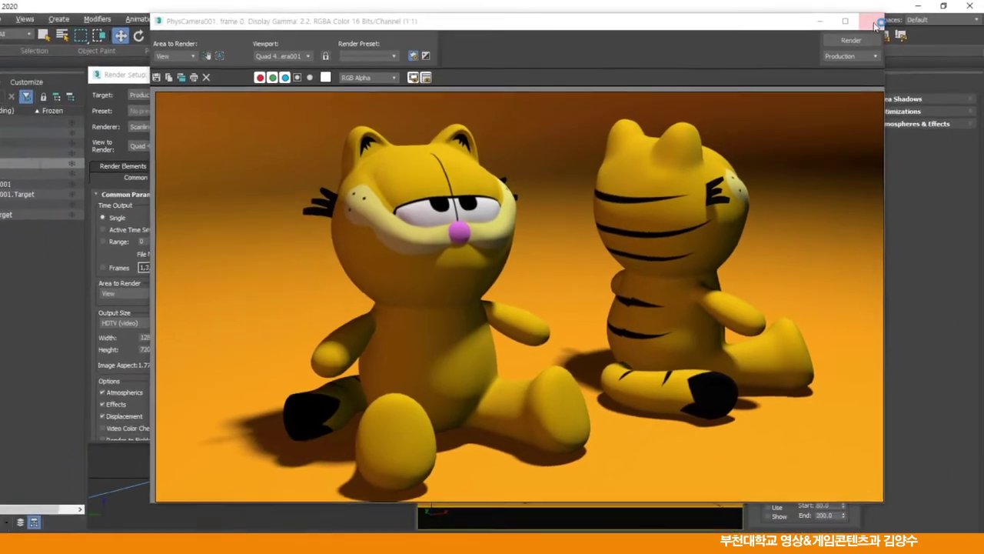
click(867, 25)
drag(268, 67, 231, 77)
click(300, 76)
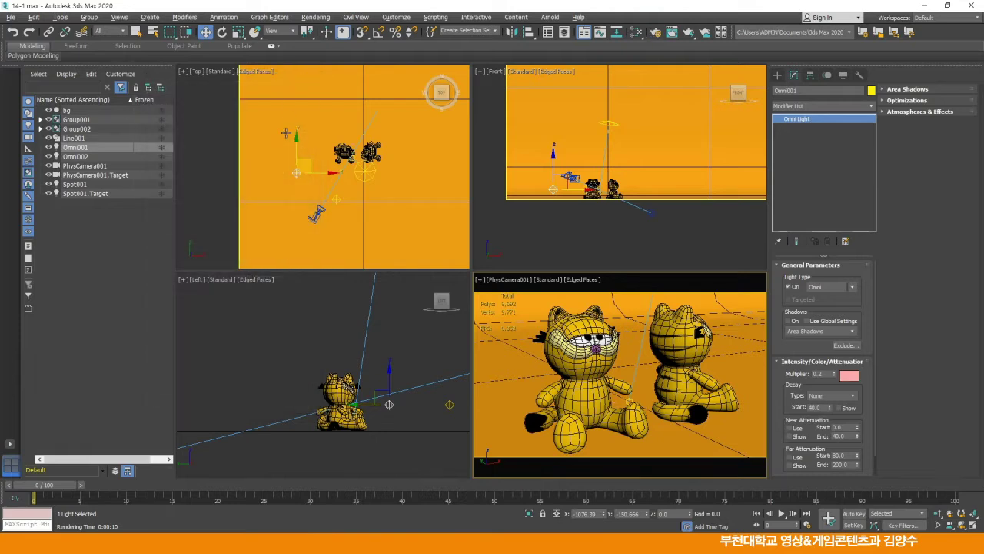
Step: Exclude the bg backdrop from both illumination and shadow casting of Omni002
click(339, 199)
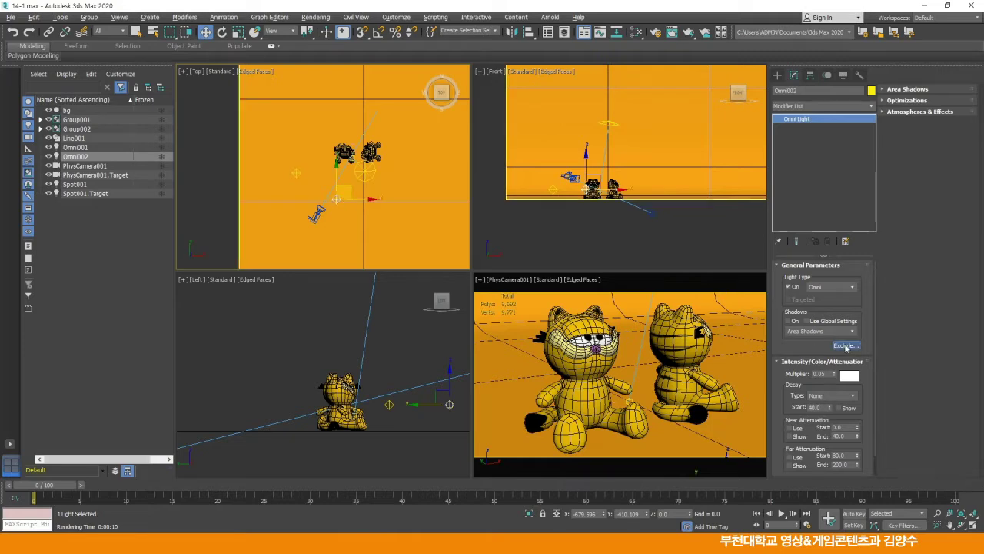
click(845, 345)
click(325, 183)
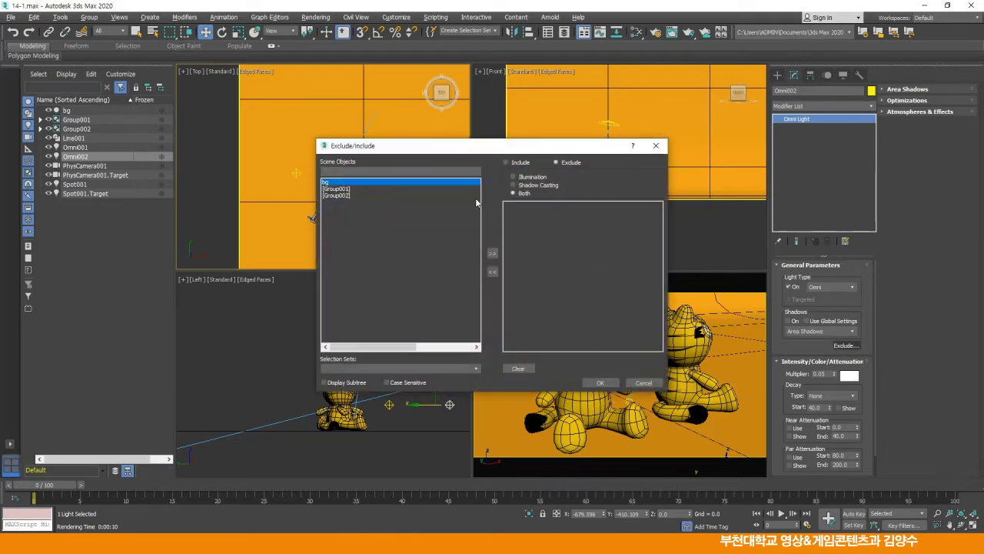
click(492, 254)
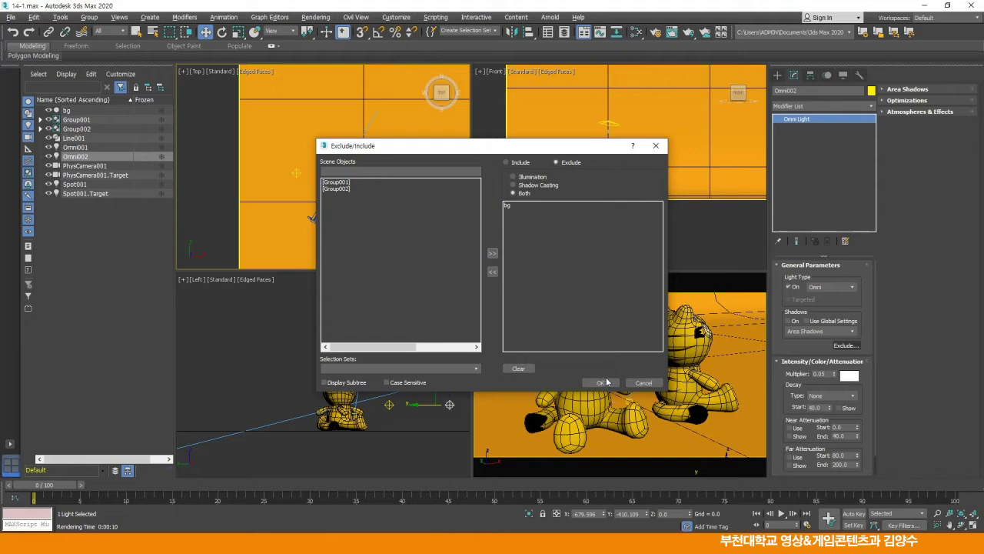
click(601, 383)
Step: Render the PhysCamera001 view to check the backdrop without Omni002, close the rendered frame and move Render Setup aside
right_click(536, 307)
click(655, 32)
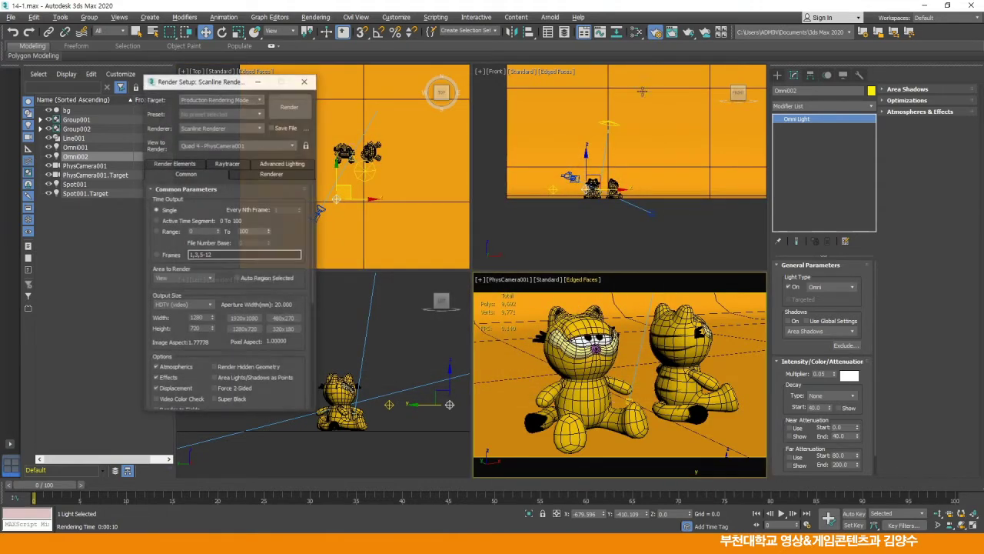
click(289, 107)
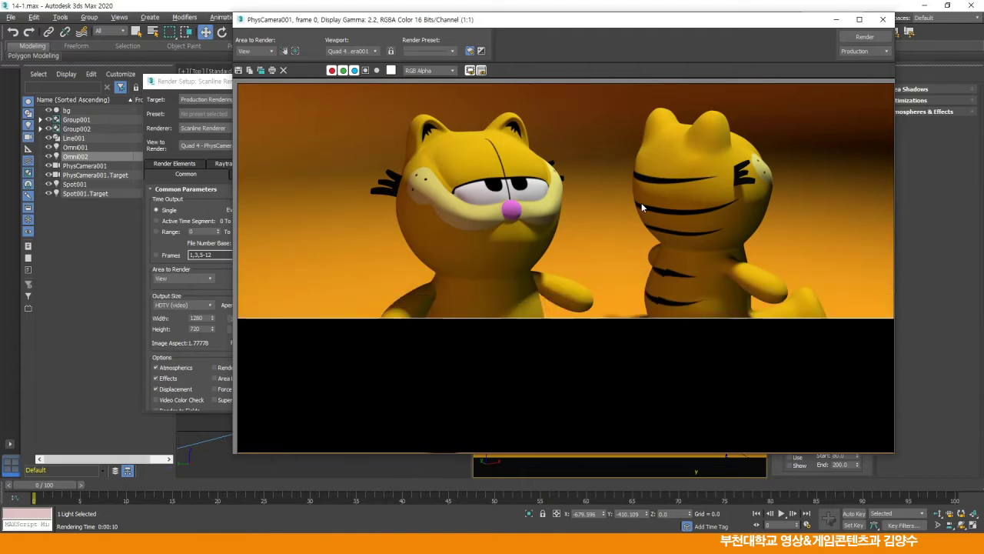
click(883, 19)
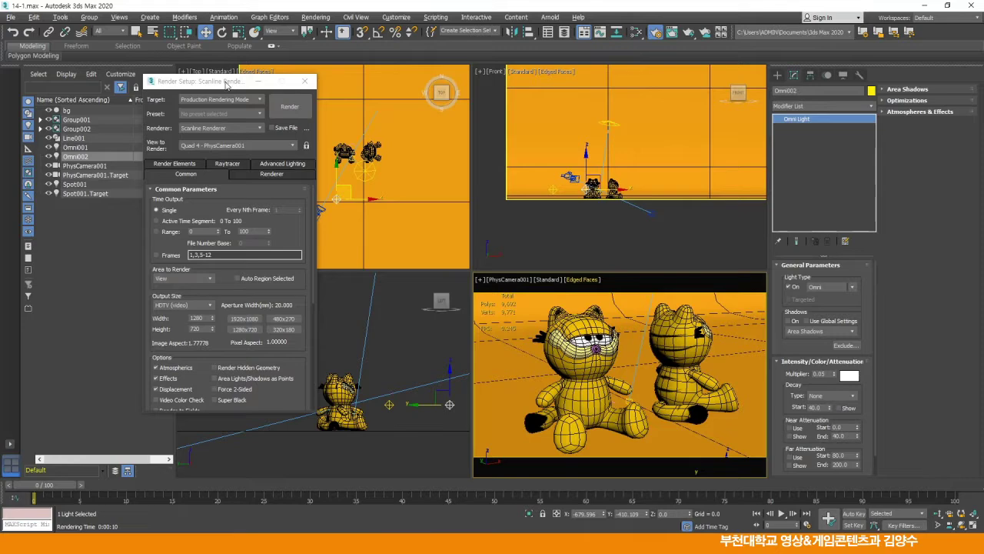
drag(227, 81, 161, 94)
Step: Reduce the Falloff/Field of Spot001 to about 140.2
click(368, 172)
scroll(385, 175, down, 5)
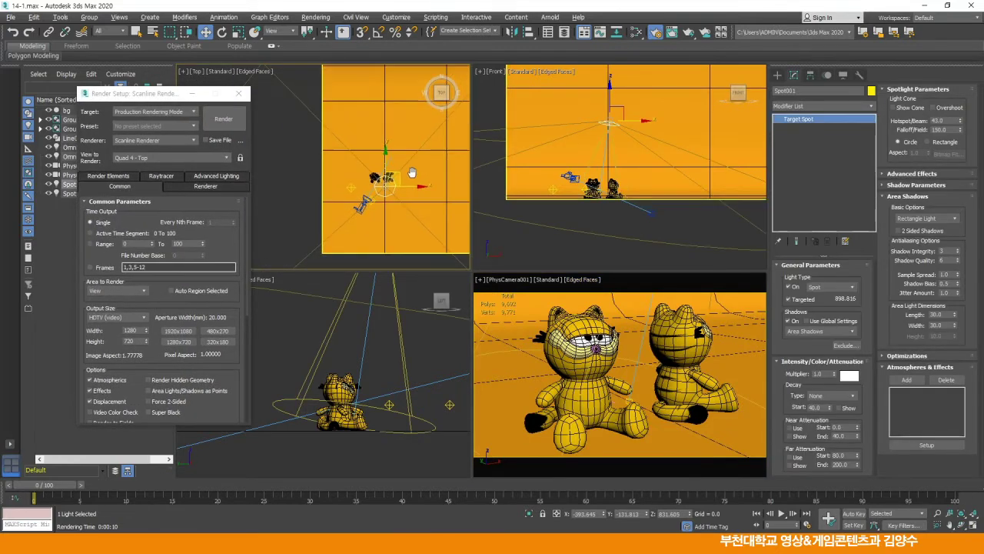
scroll(385, 178, down, 1)
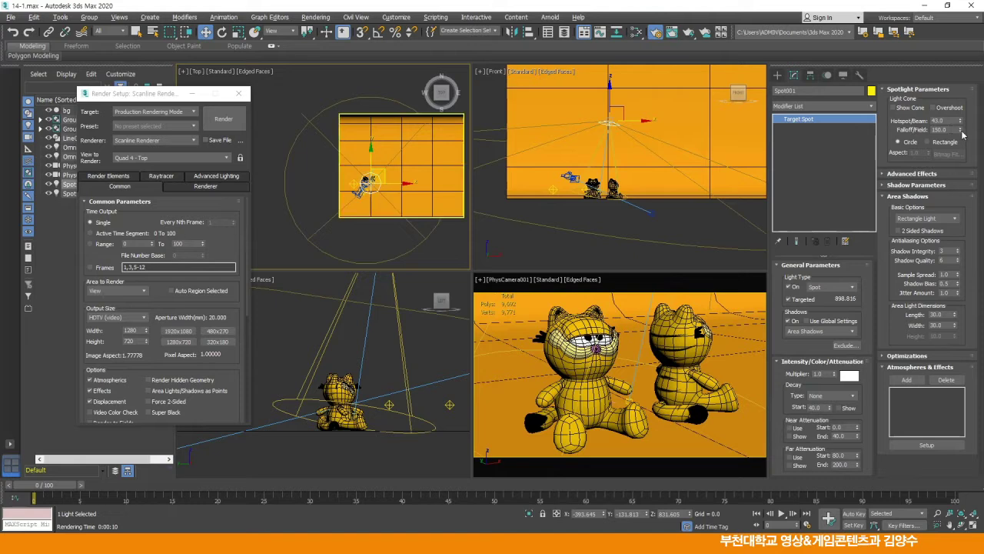
drag(962, 134, 976, 181)
Step: Render the PhysCamera001 view to check the narrower spotlight falloff, and close the rendered frame
right_click(663, 322)
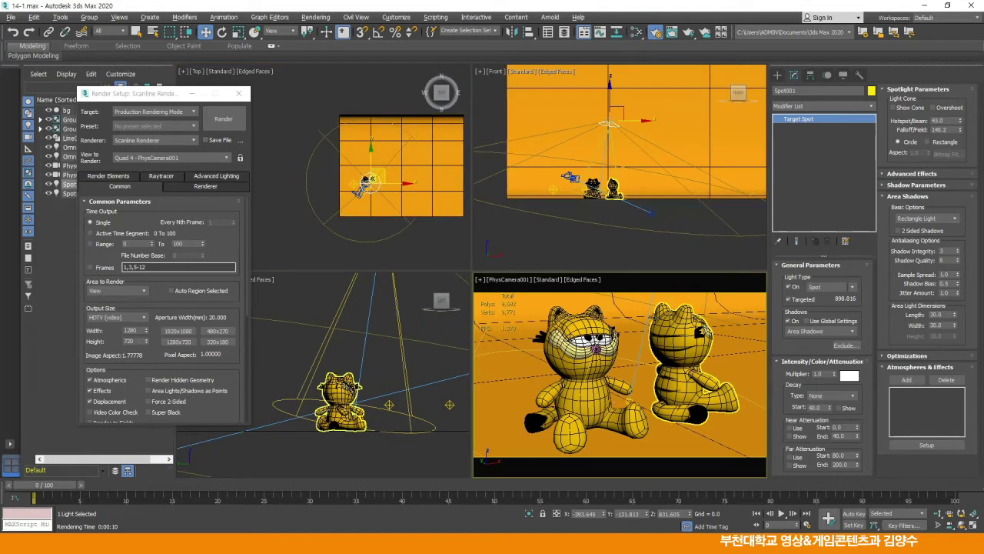
click(225, 119)
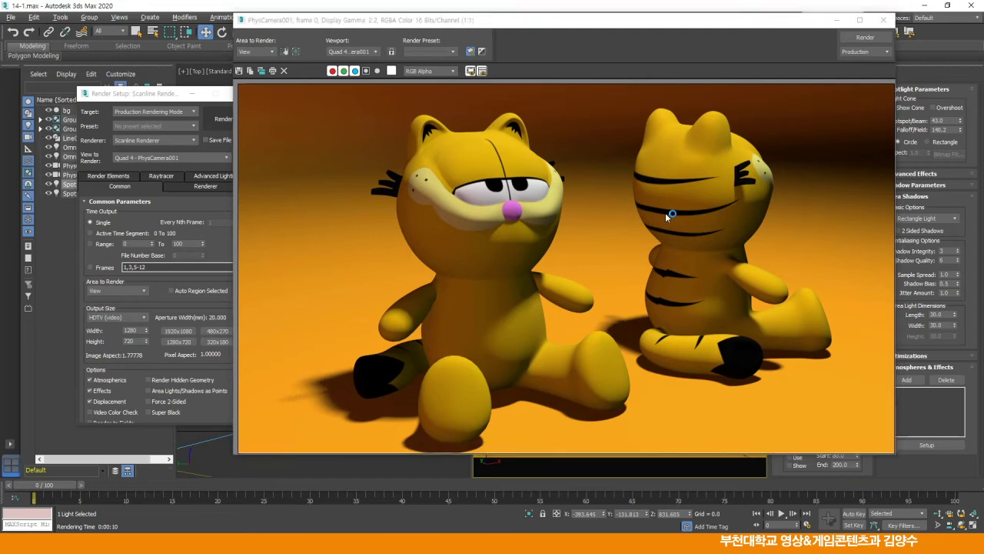
click(884, 20)
Step: Add a third Omni light over the backdrop in the Top view, well to the positive X side of the dolls, with Multiplier 0.1
click(778, 76)
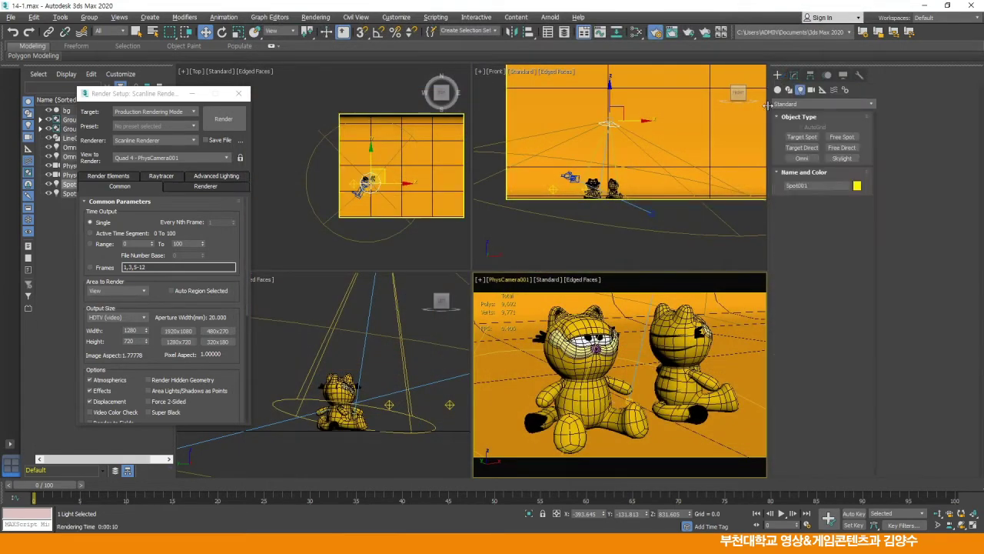
click(803, 158)
click(442, 170)
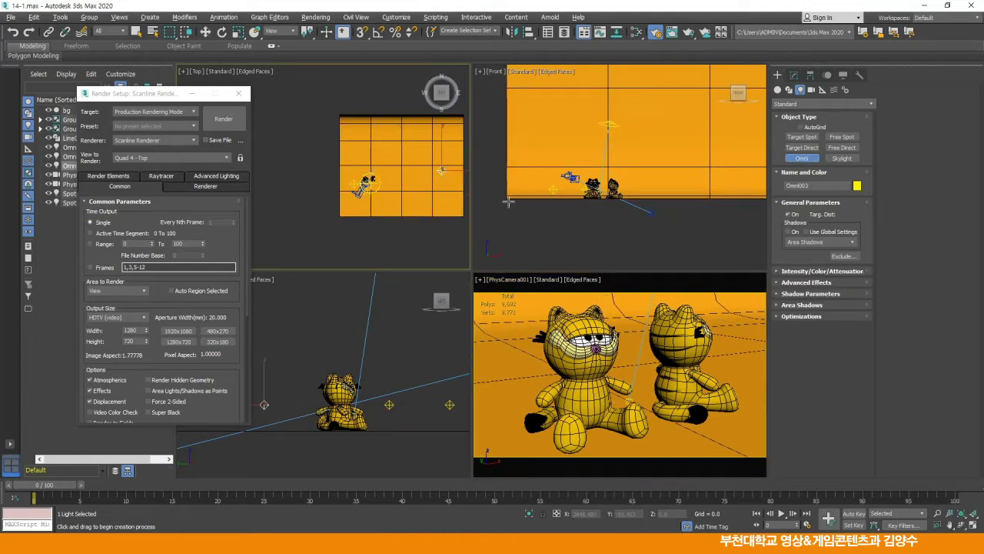
click(804, 272)
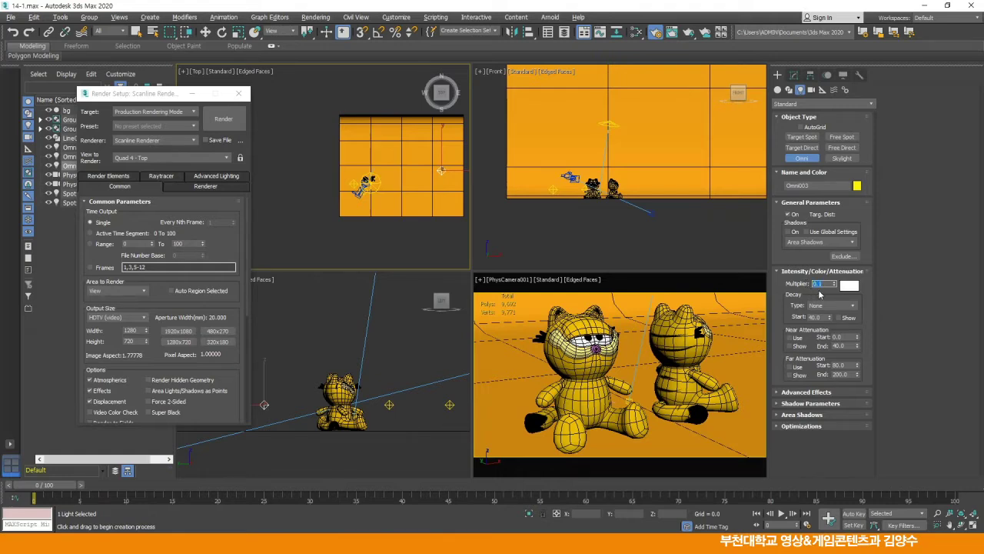
Step: Restrict Omni003 to include only the bg backdrop for illumination and shadow casting
click(842, 257)
click(507, 163)
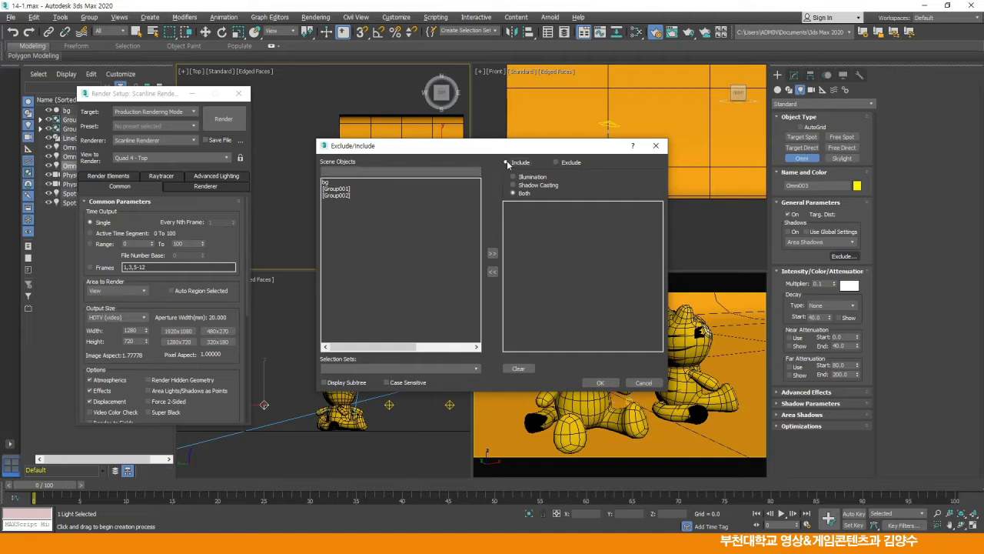
click(326, 183)
click(493, 253)
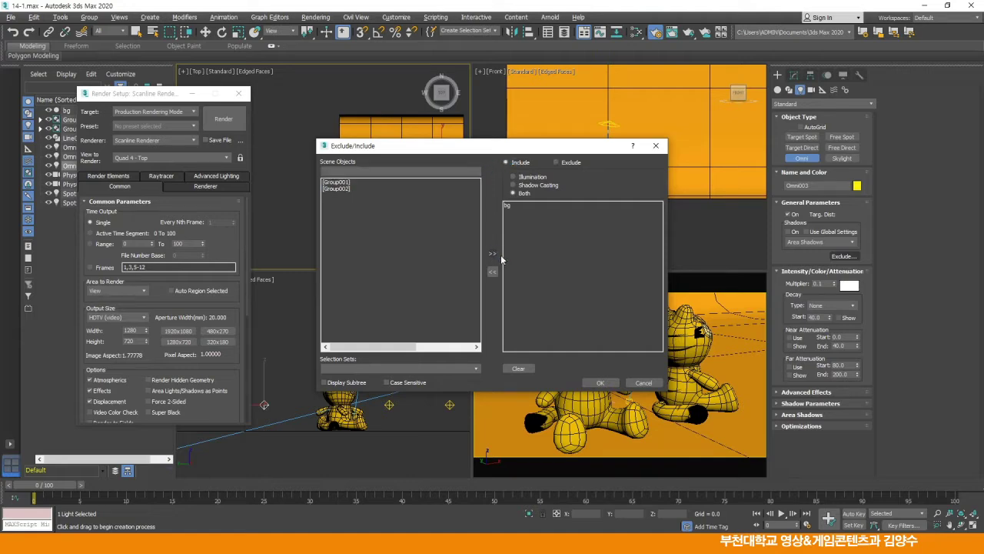
click(602, 383)
Step: Render the PhysCamera001 view to check the effect of Omni003 on the backdrop, and close the rendered frame
right_click(523, 326)
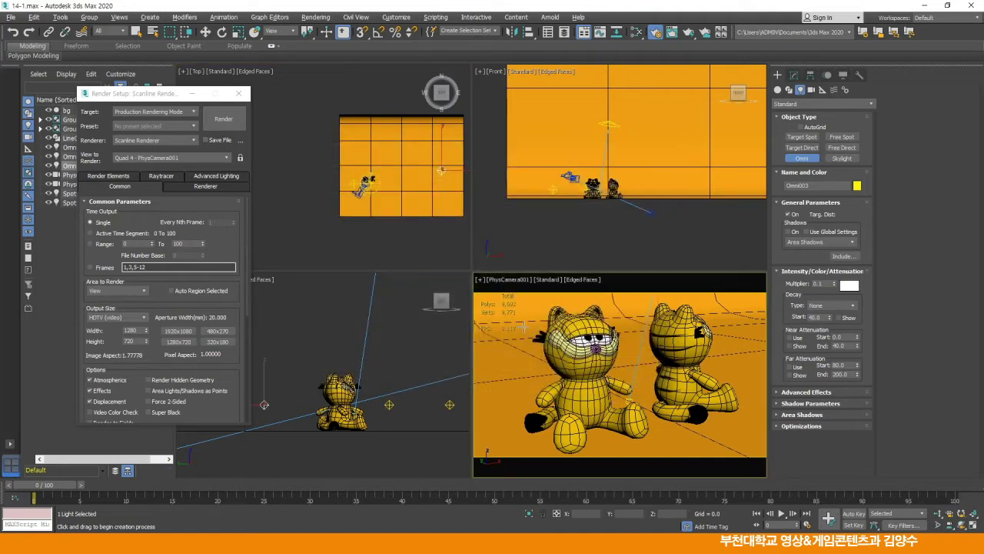
click(227, 119)
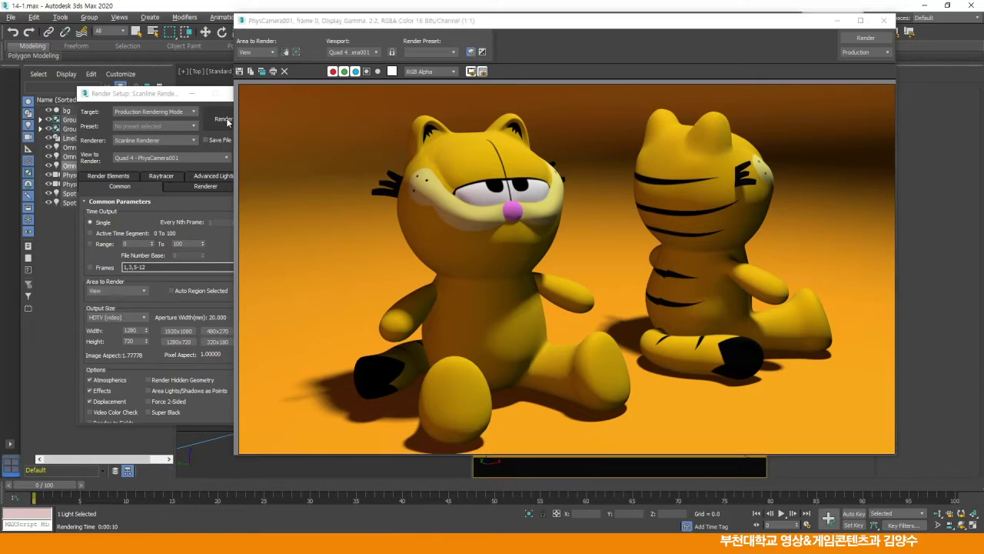
click(884, 20)
Step: Reduce the Falloff/Field of Spot001 to about 120.8
click(206, 32)
click(608, 127)
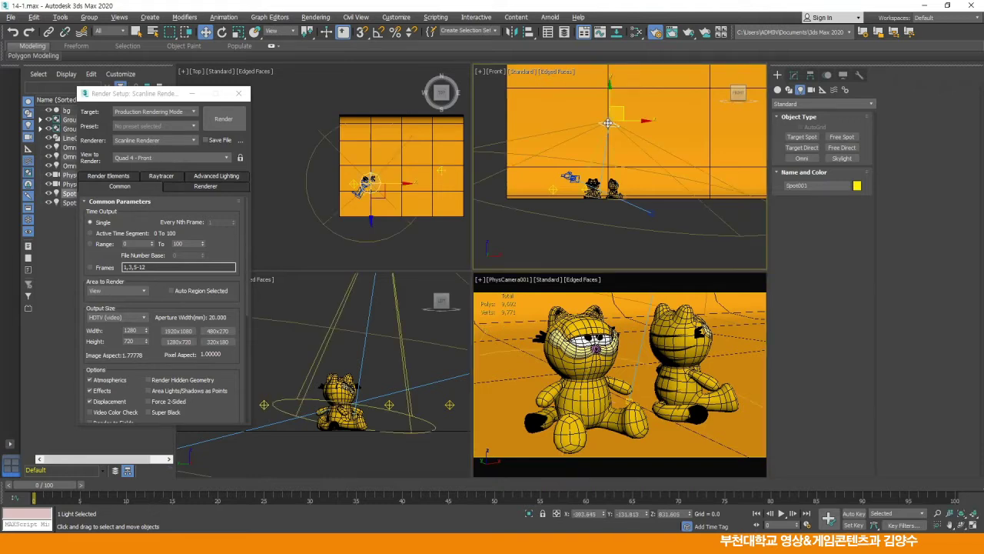
click(794, 74)
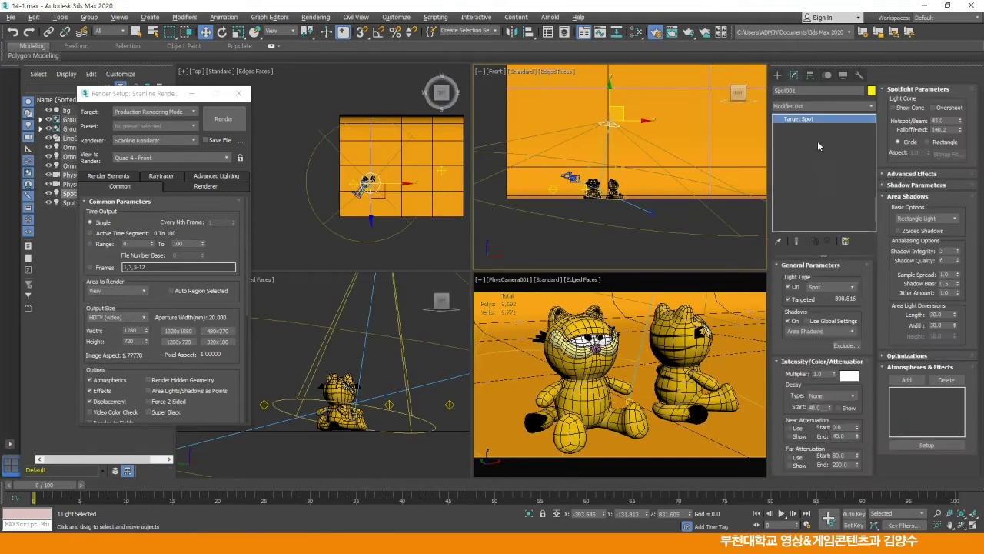
drag(960, 131, 957, 230)
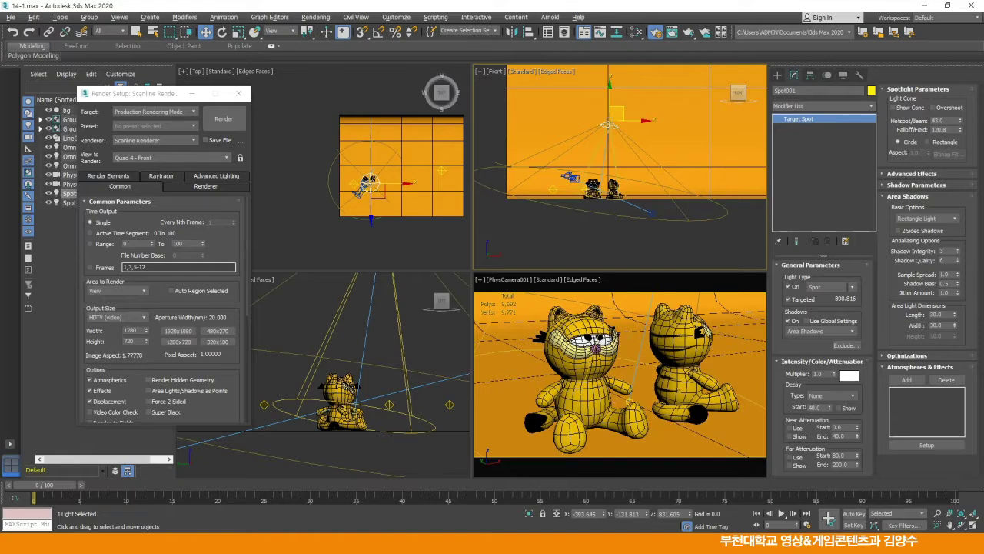
Step: Render the PhysCamera001 view again to compare the tighter Spot001 falloff, and close the rendered frame
click(664, 301)
click(223, 118)
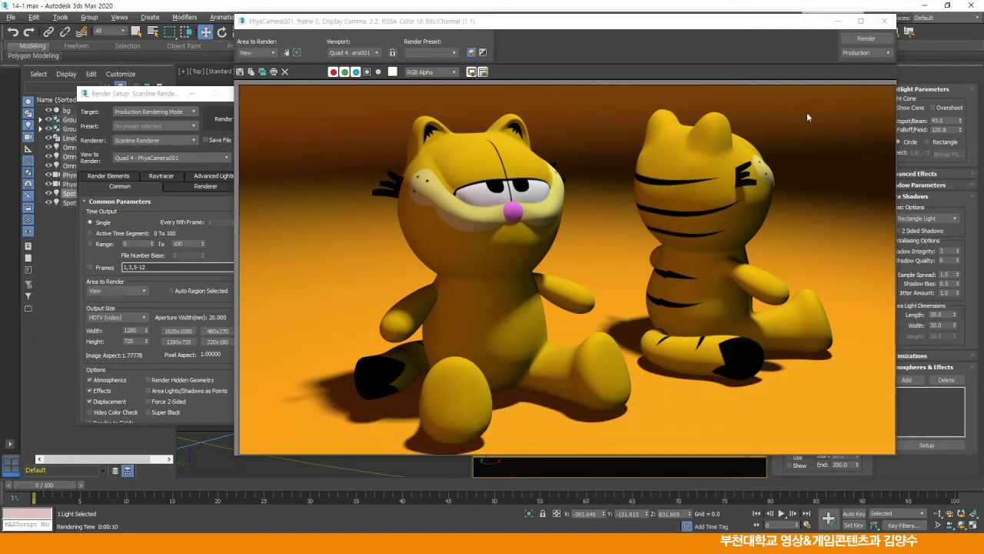
click(885, 24)
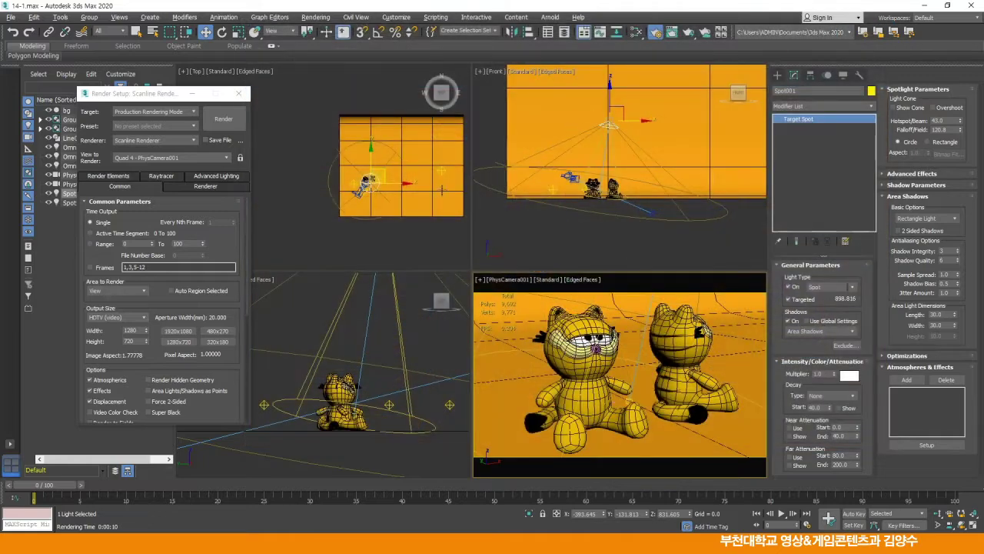
Step: Exclude the bg backdrop from Omni001's illumination and shadow casting
scroll(377, 203, up, 5)
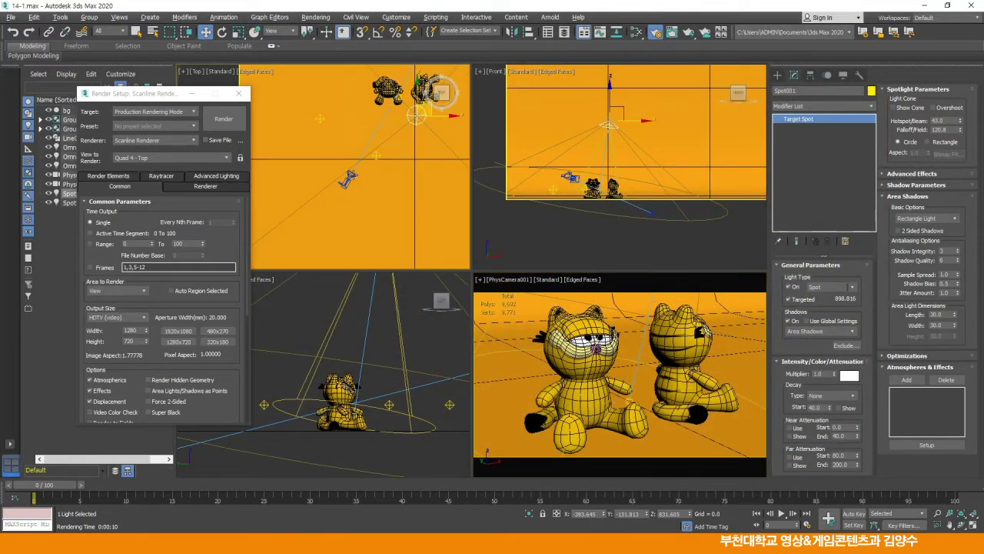
click(324, 119)
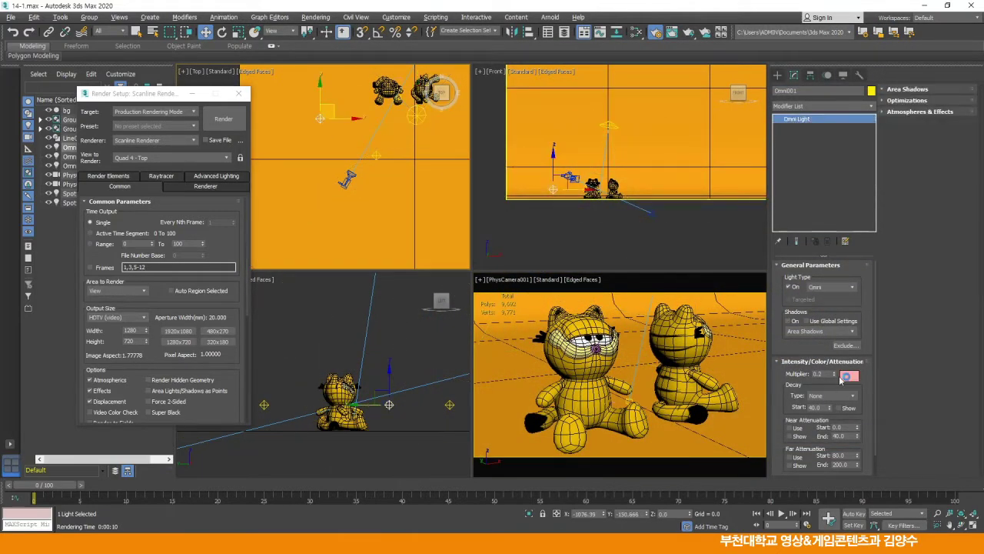
click(845, 346)
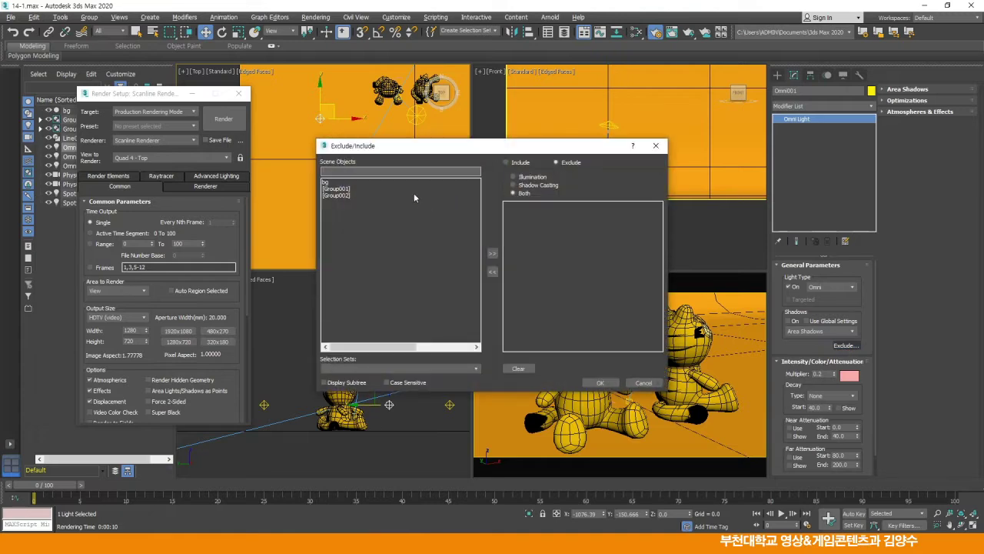
click(327, 183)
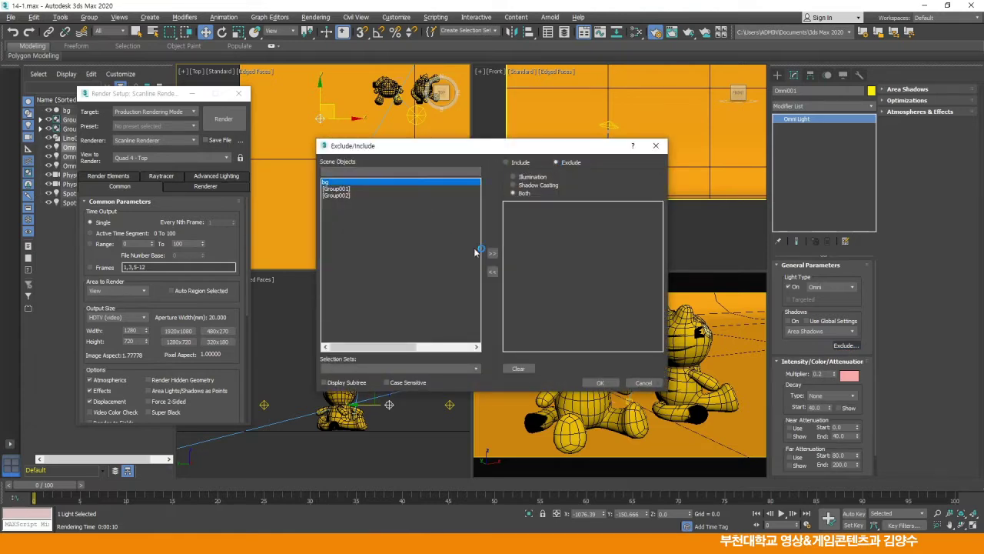
click(492, 254)
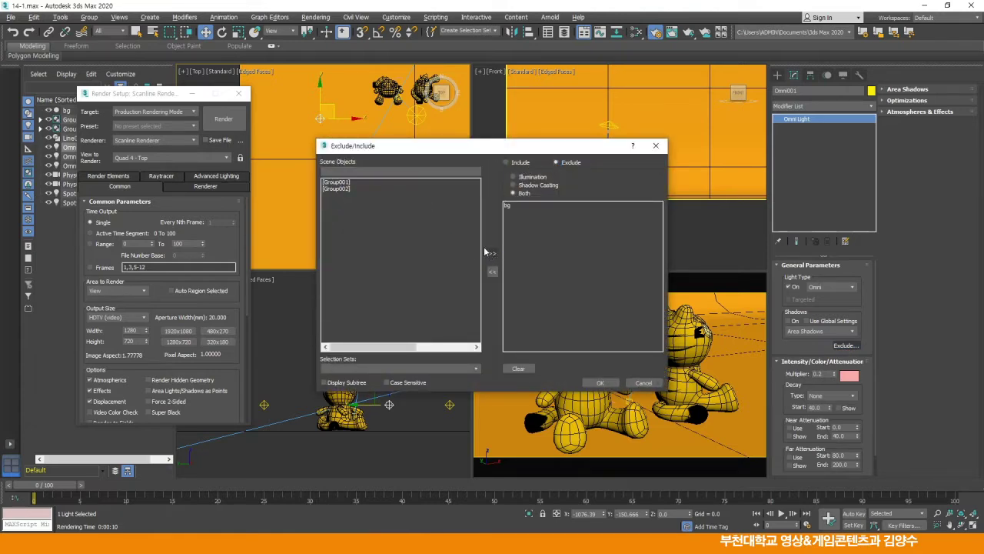
click(599, 385)
Step: Render the PhysCamera001 view to check the lighting with the backdrop excluded, and close the rendered frame
right_click(615, 346)
click(223, 119)
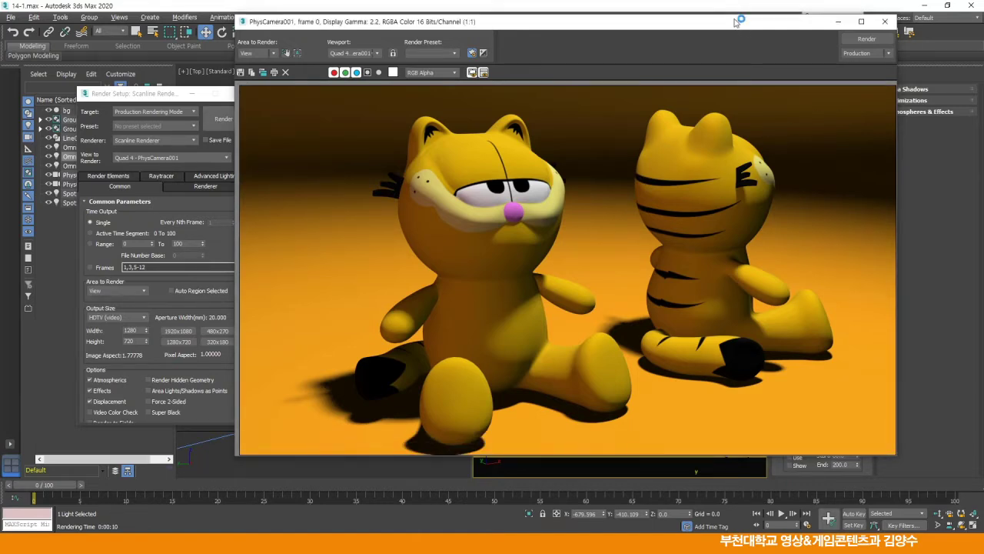
drag(735, 22, 756, 24)
click(905, 23)
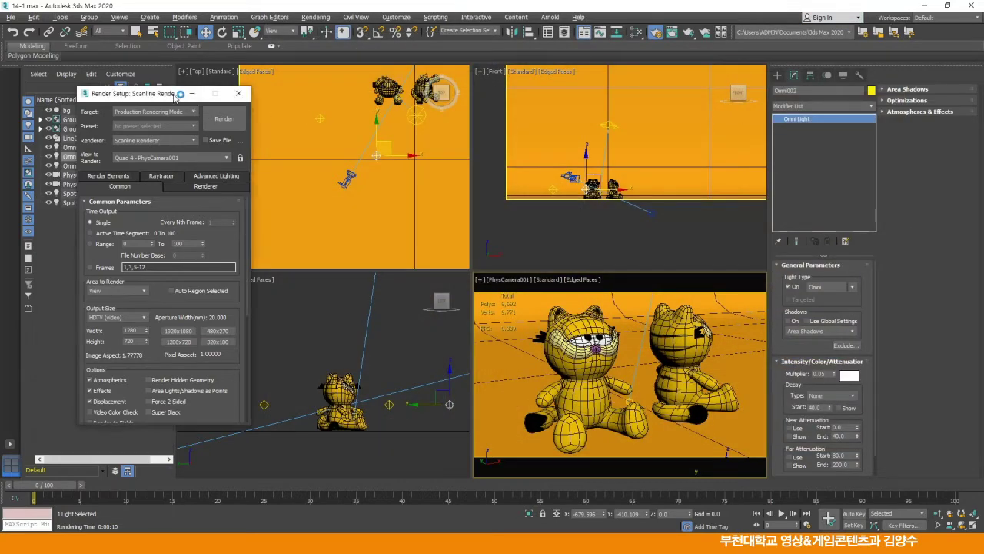
Step: Open the Slate Material Editor maximized and spread out the Material #29, Material #30 and Map #6 nodes
drag(172, 96, 881, 115)
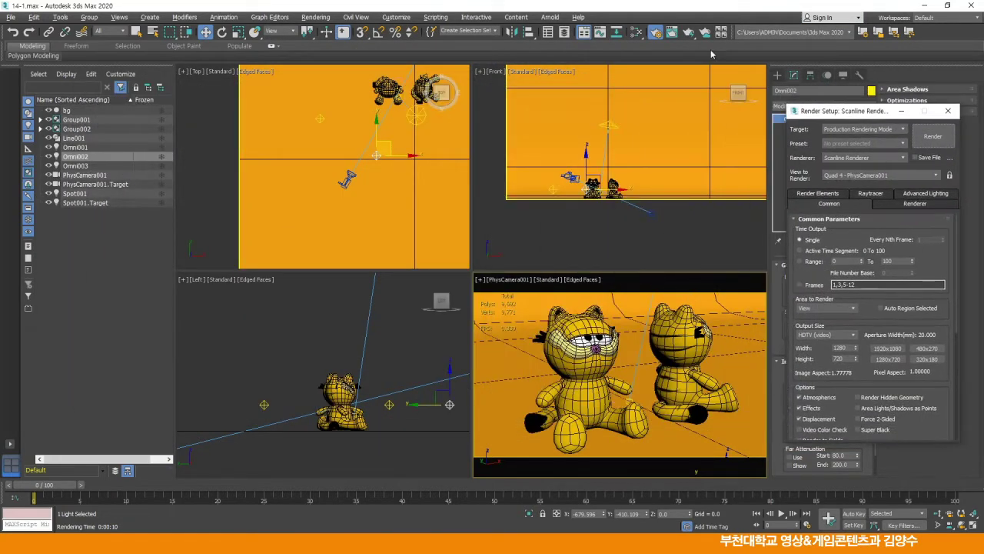
click(637, 32)
middle_drag(189, 198, 210, 194)
click(544, 38)
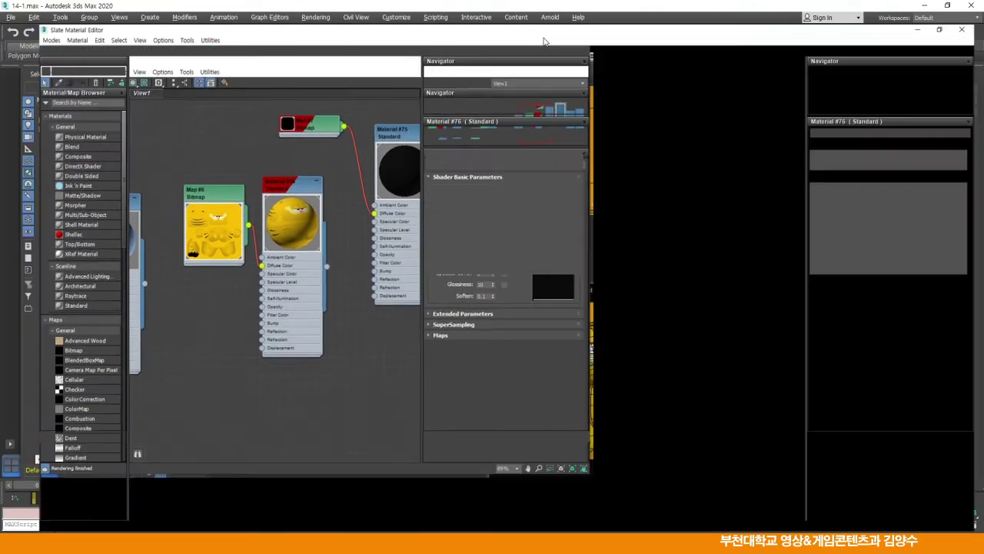
middle_drag(312, 178, 452, 231)
scroll(447, 265, up, 1)
scroll(445, 260, up, 3)
drag(345, 164, 320, 103)
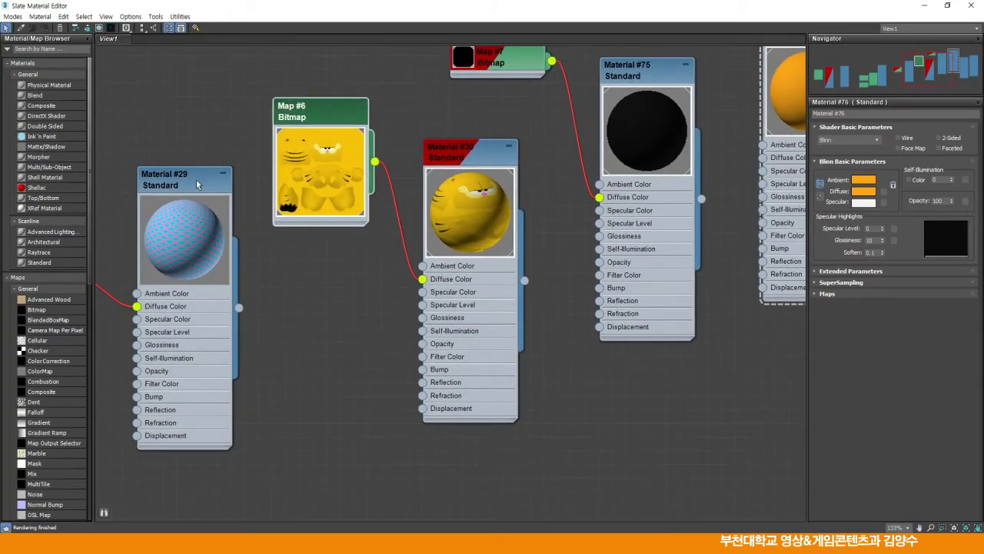
drag(196, 180, 156, 181)
drag(473, 149, 499, 135)
drag(336, 116, 308, 129)
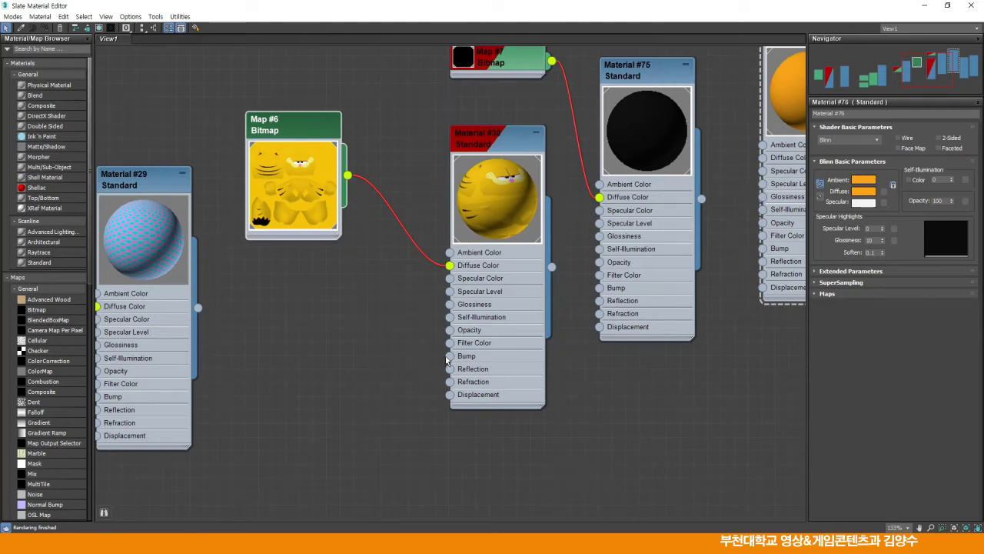
Step: Connect a new Noise map to the Bump slot of Material #30 and place it below the Map #6 bitmap
drag(401, 354, 402, 354)
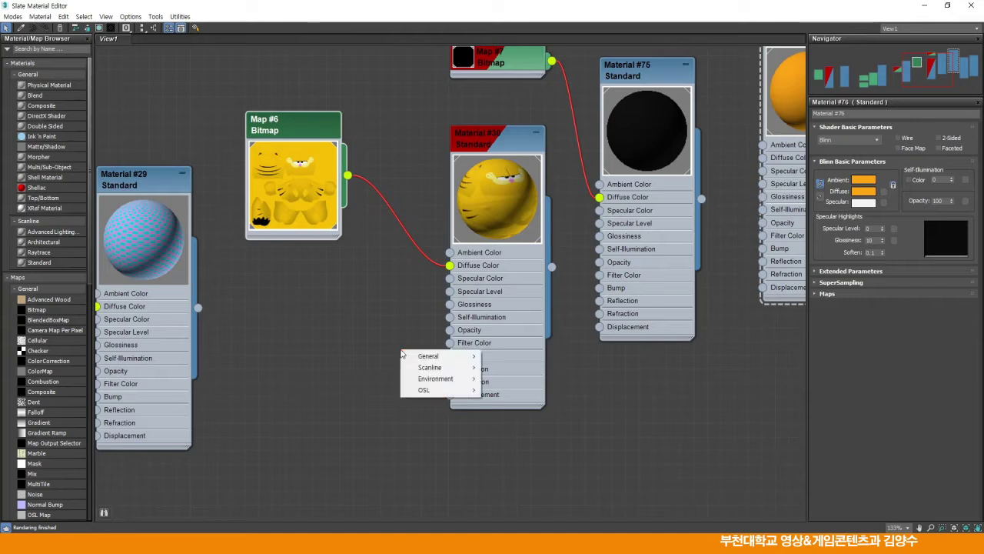
mouse_move(424, 358)
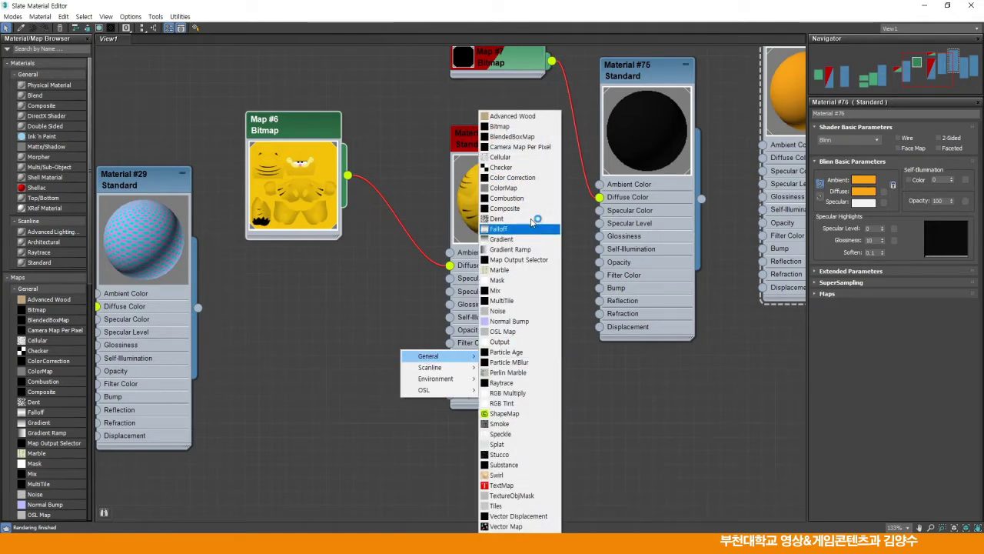
click(498, 310)
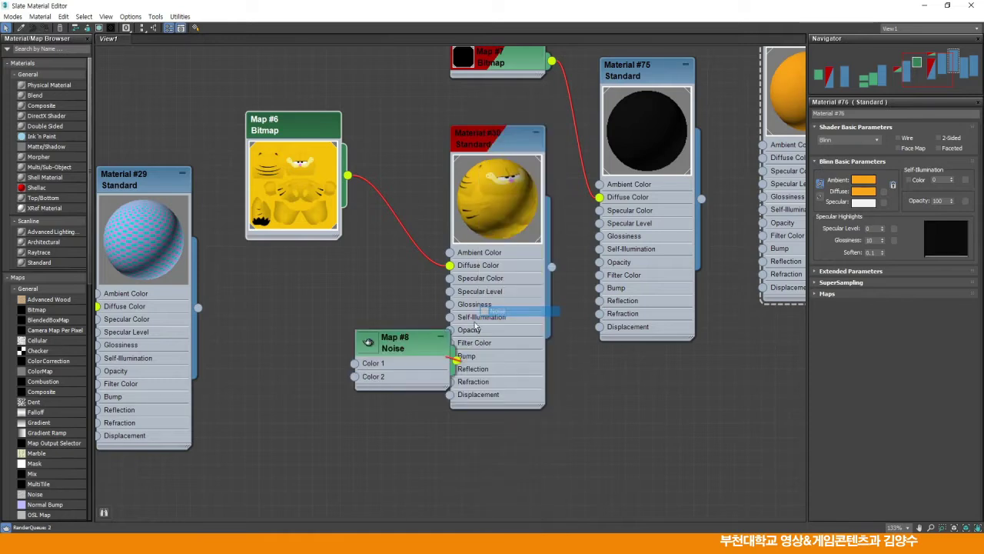
drag(405, 343, 337, 332)
Step: Enlarge the Noise map's preview, set its size to 3, and change the noise type to Fractal
right_click(299, 331)
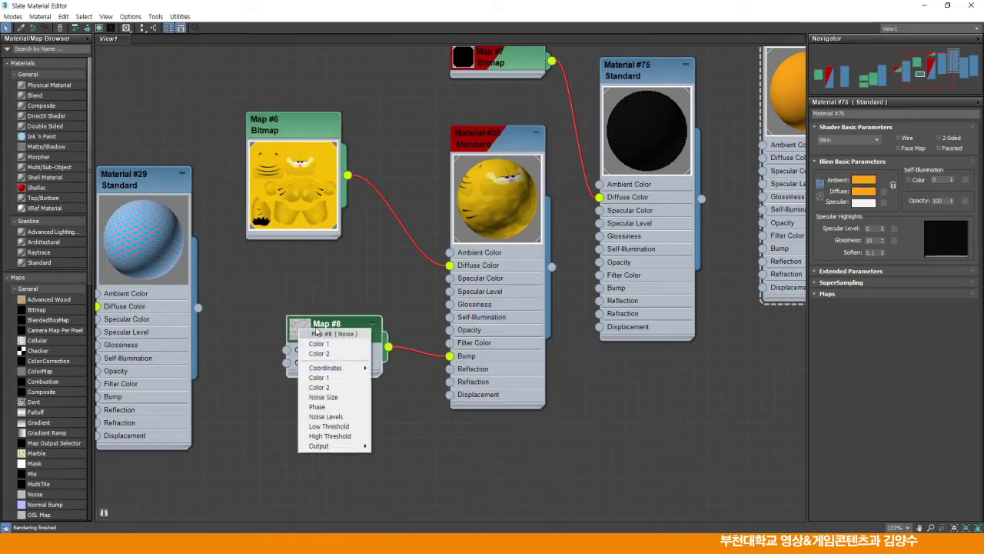
double_click(306, 326)
drag(330, 326, 322, 305)
double_click(316, 317)
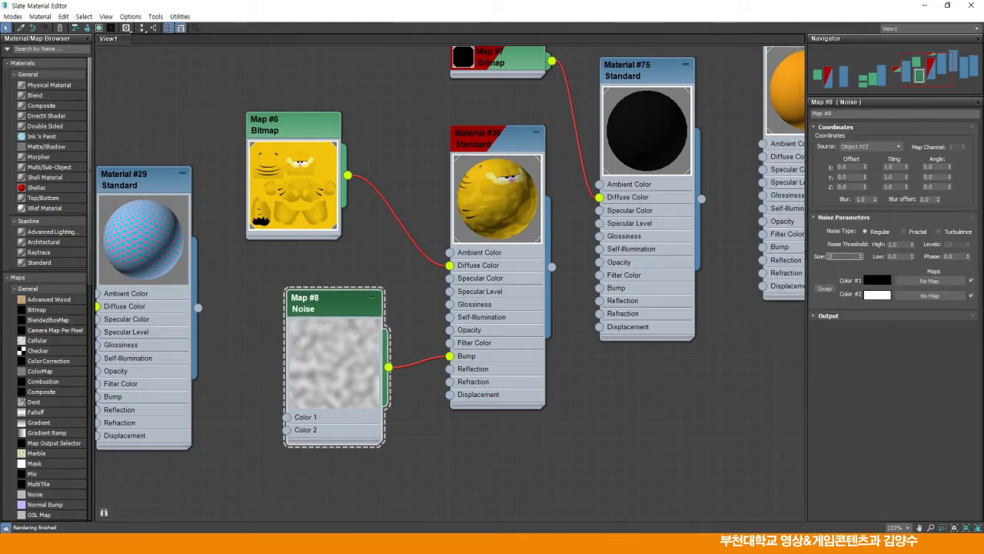
text(3)
key(Return)
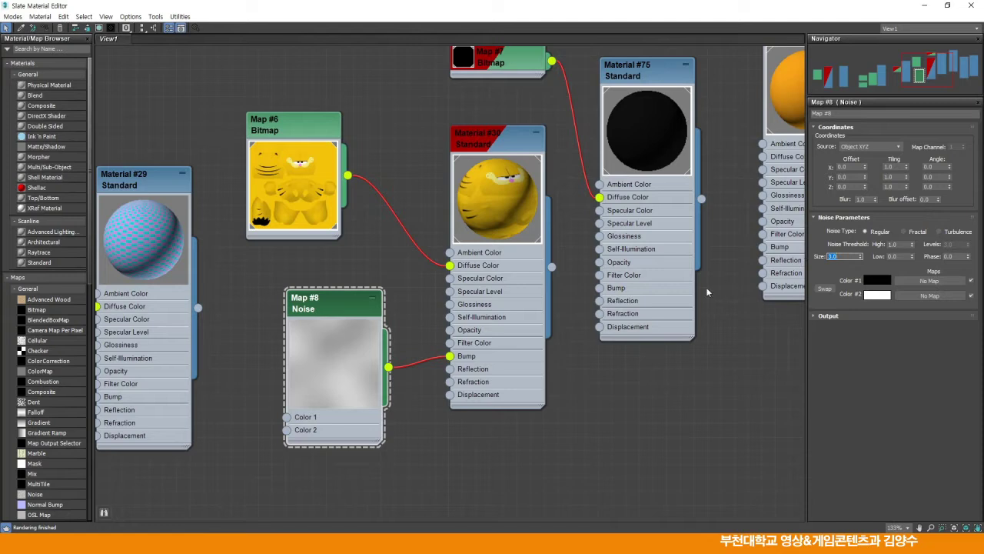
click(906, 231)
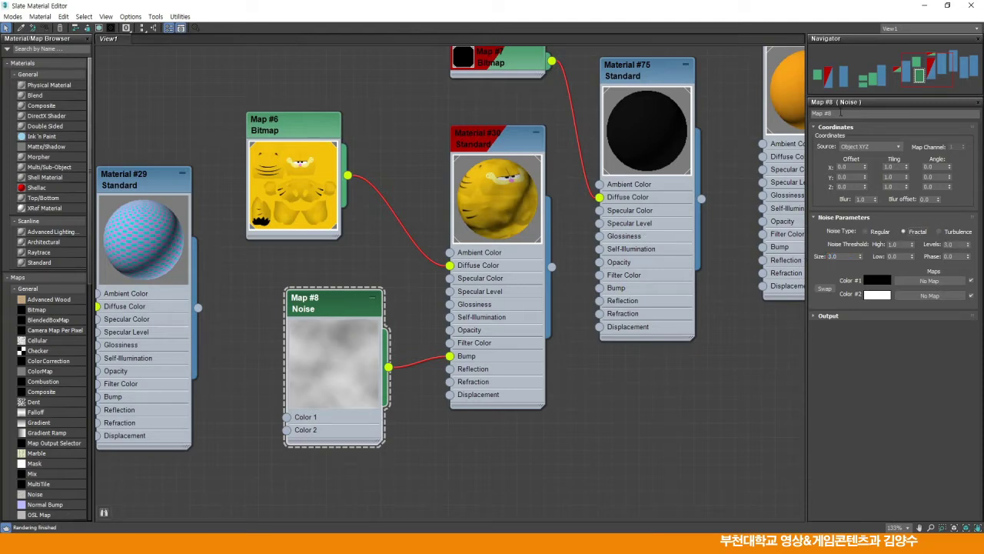
Step: Restore the material editor to a smaller window, render PhysCamera001 to check the bump texture, and close the rendered frame
click(946, 8)
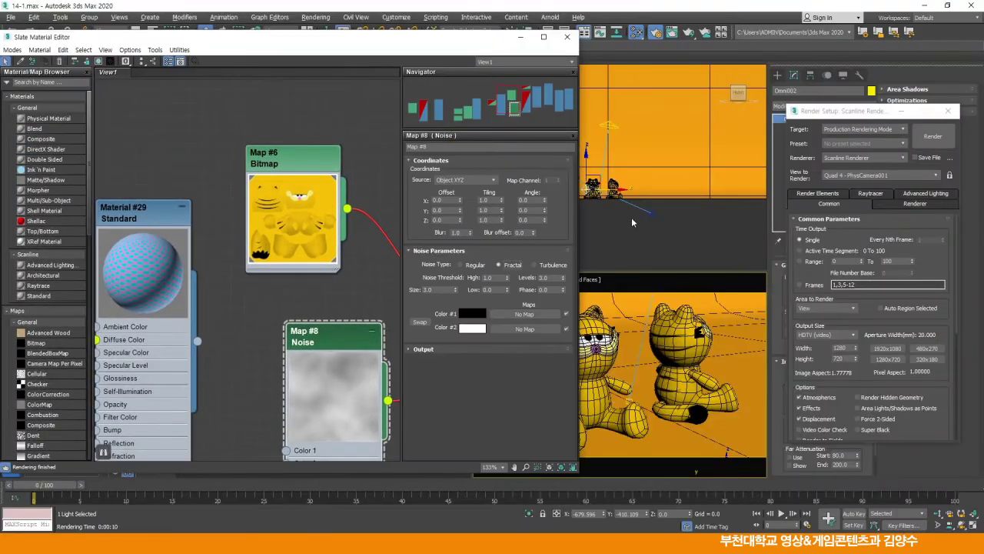
click(658, 34)
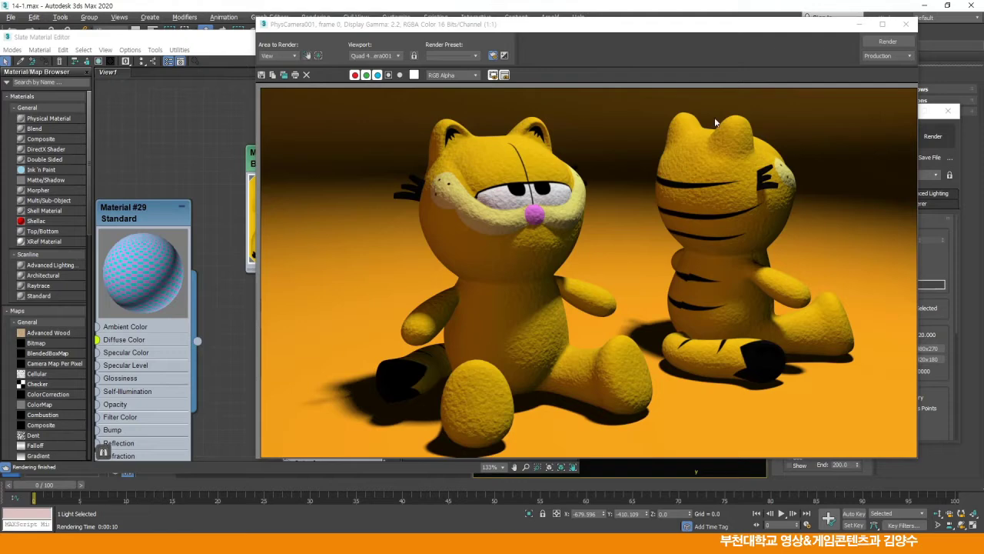
click(908, 25)
Step: Disconnect the Noise map from Material #30's Bump slot and maximize the material editor
middle_drag(385, 323, 248, 219)
drag(249, 219, 219, 211)
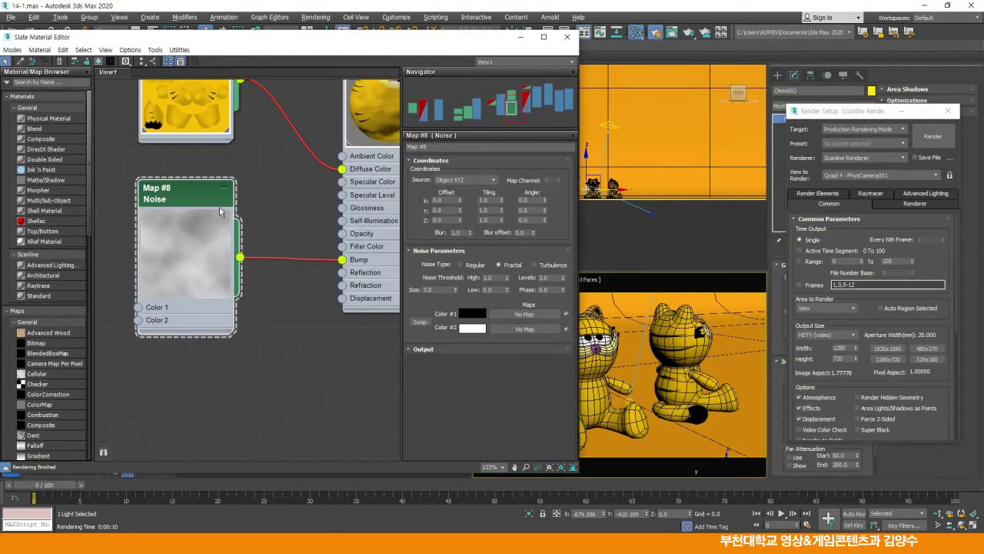
middle_drag(283, 252, 290, 233)
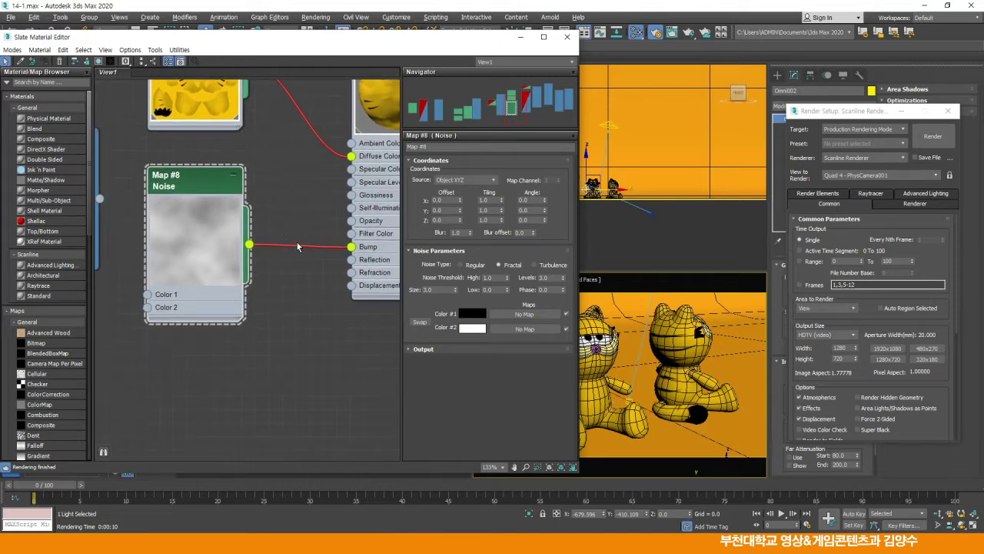
drag(351, 248, 321, 257)
click(549, 40)
middle_drag(384, 223, 560, 279)
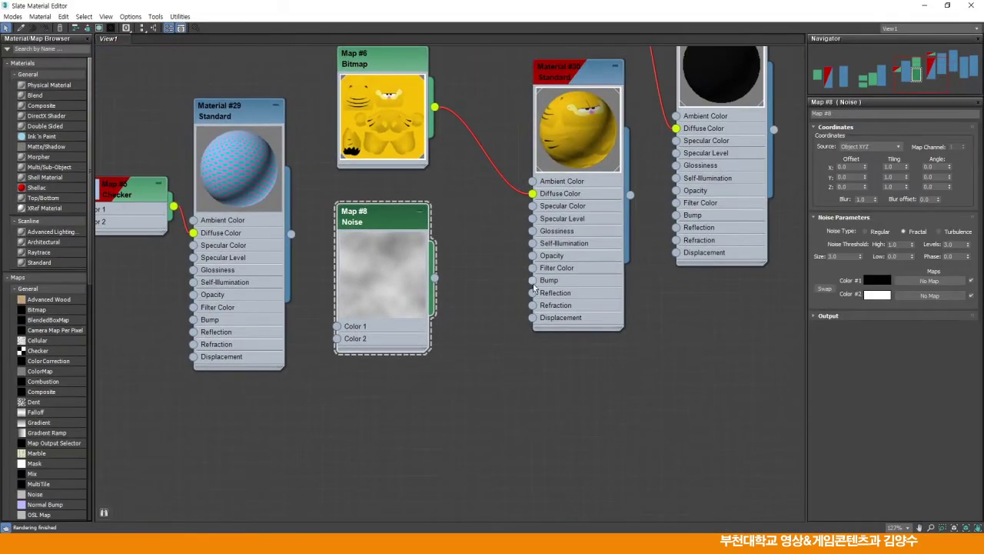
Step: Connect a new Mix map to Material #30's Bump slot and feed the fractal Noise map into its Color 1
drag(532, 281, 489, 295)
mouse_move(514, 299)
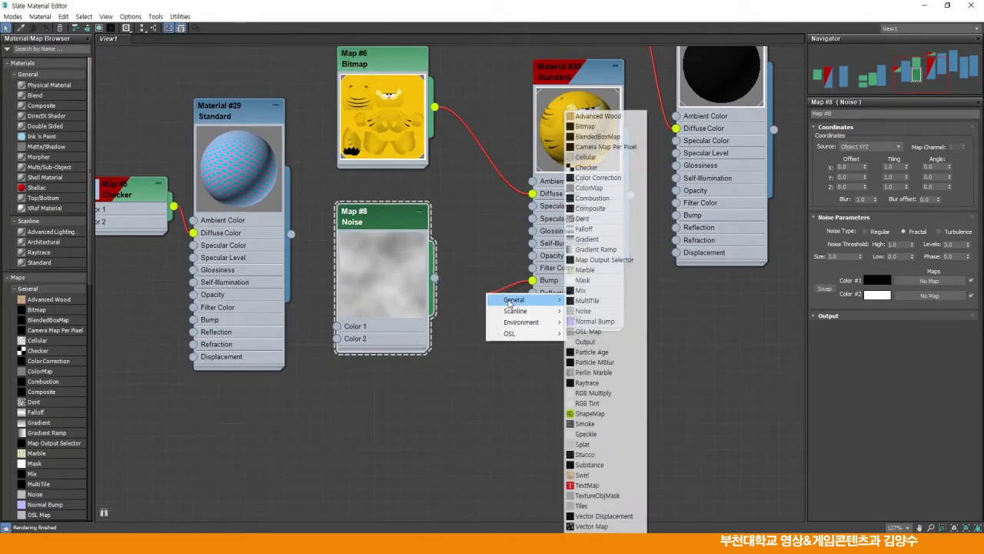
click(583, 290)
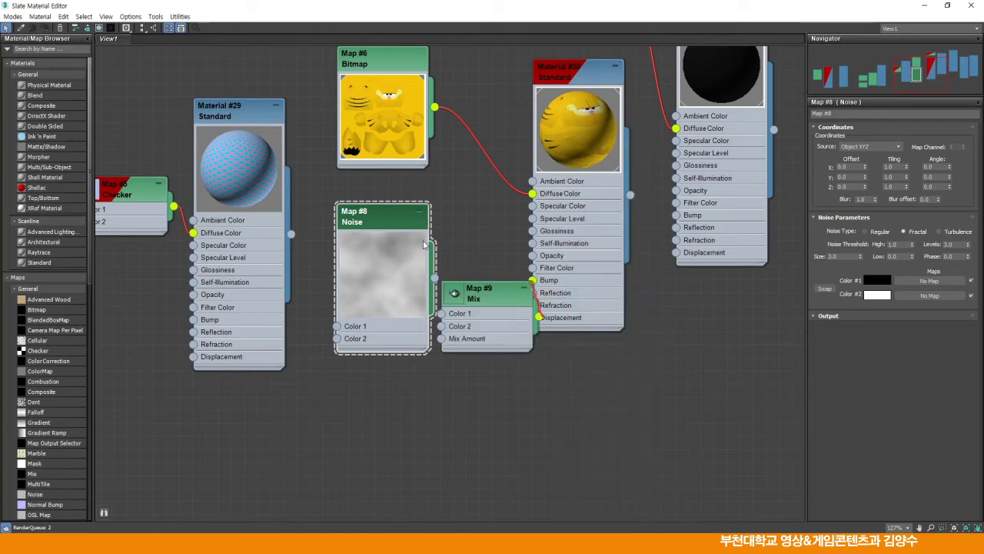
drag(377, 213, 352, 213)
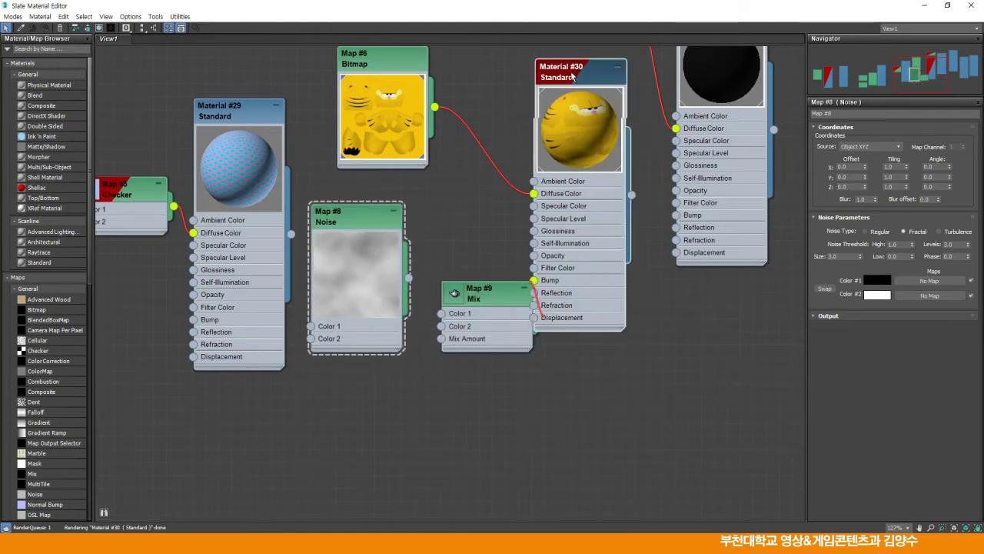
drag(492, 318, 492, 240)
drag(408, 277, 441, 235)
drag(370, 218, 370, 206)
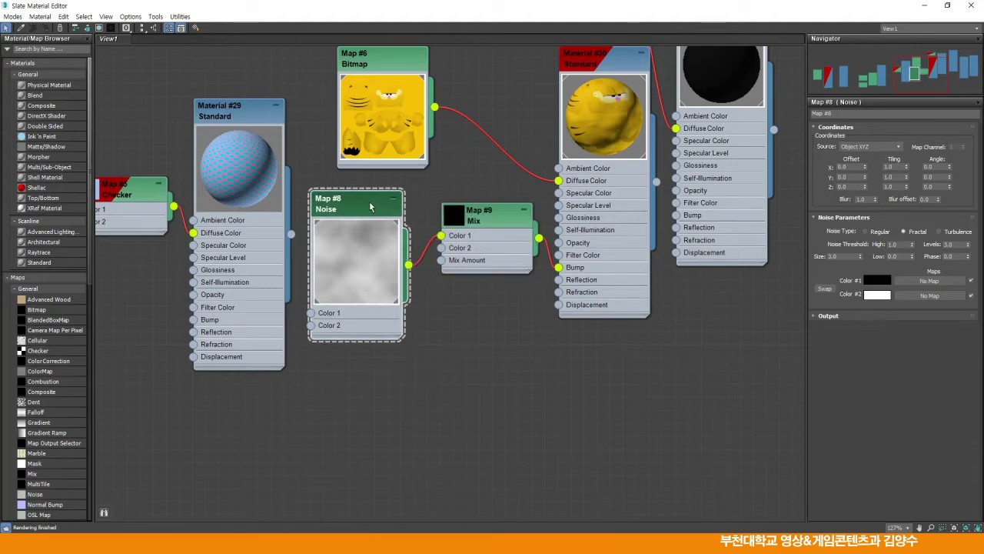
Step: Add a second Noise map to the Mix map's Color 2, place it below the first, and set its size to 1.5
click(486, 221)
drag(442, 260, 444, 325)
mouse_move(472, 332)
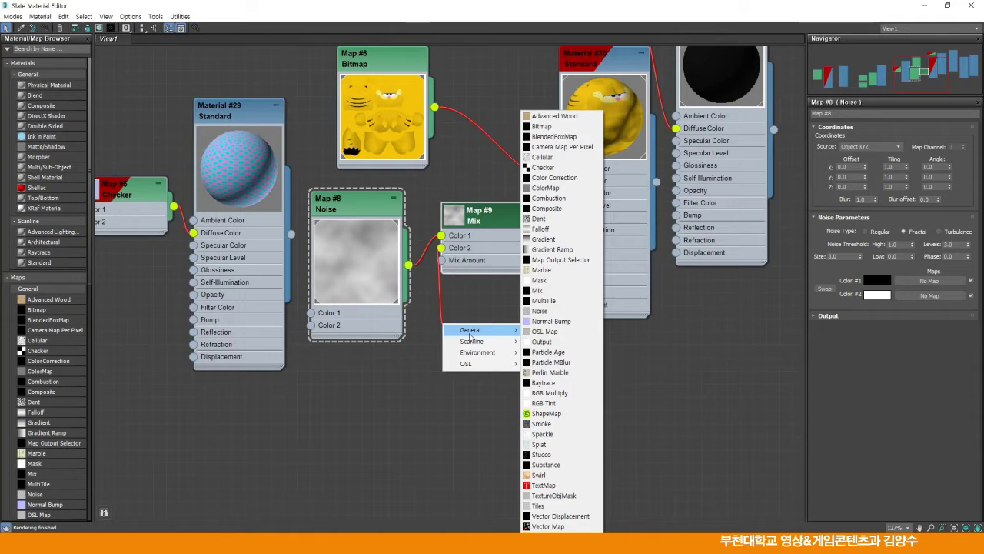
click(540, 311)
drag(437, 319, 411, 372)
drag(485, 220, 498, 246)
drag(409, 369, 369, 375)
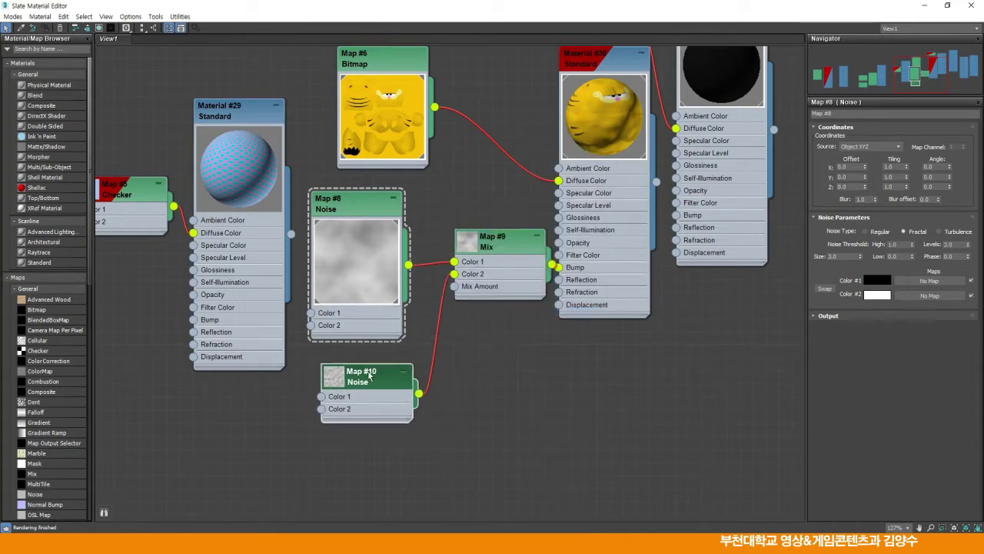
click(370, 374)
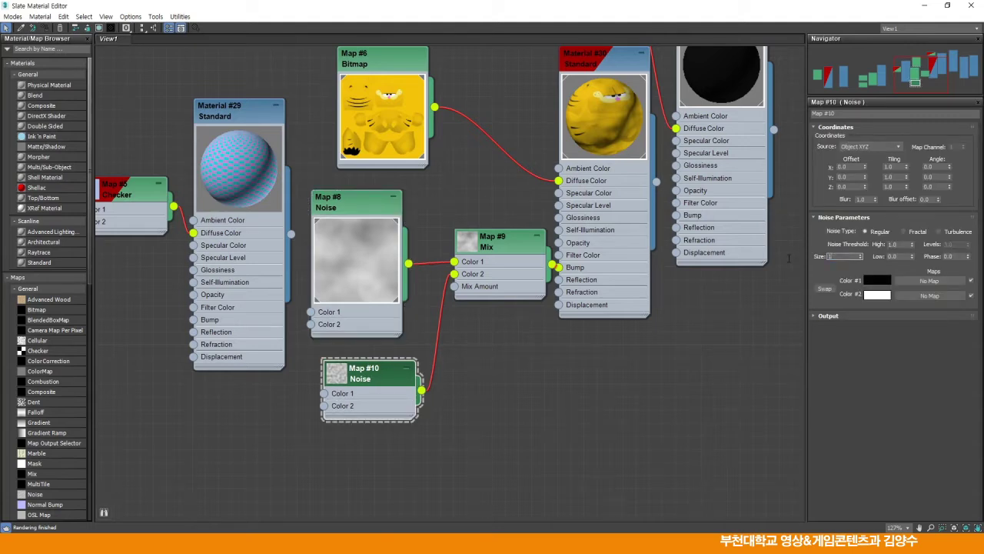
Step: Enlarge the Mix map's preview, space out the connected nodes, and set the Mix Amount to 70
double_click(467, 241)
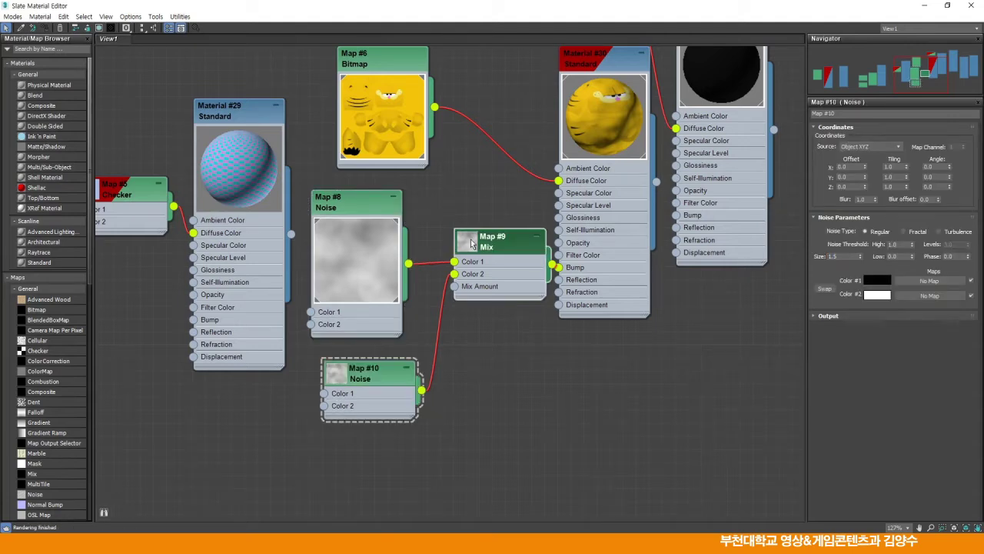
drag(500, 242, 487, 190)
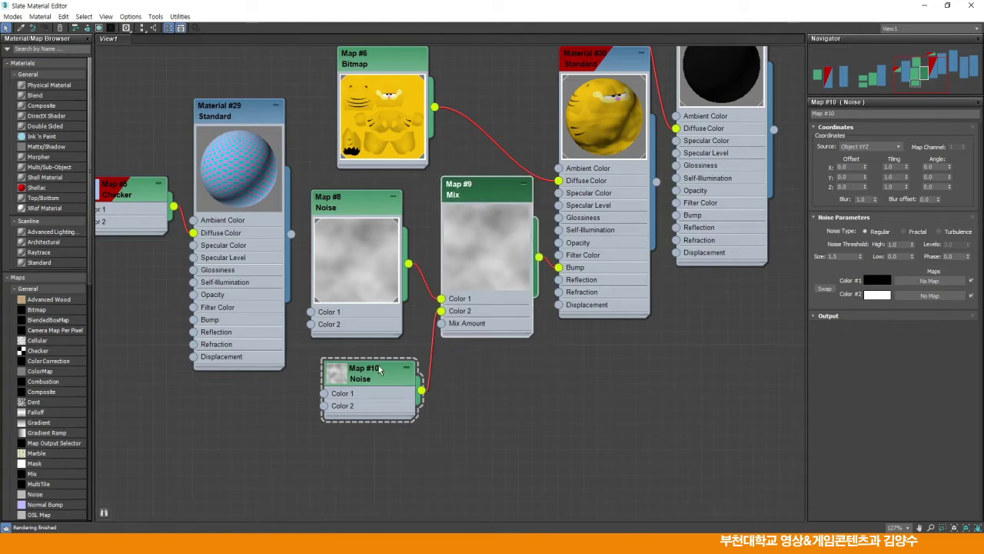
drag(379, 369, 348, 380)
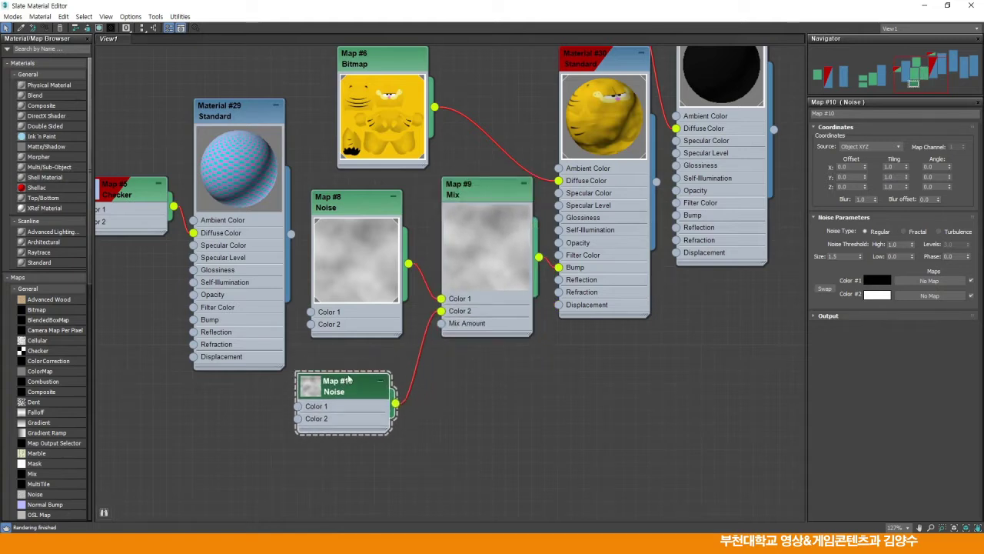
click(487, 214)
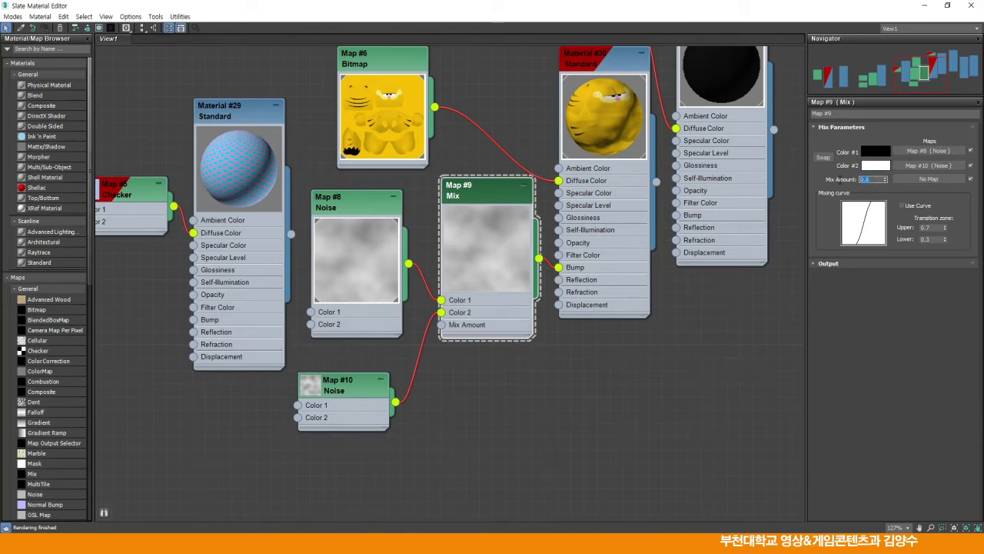
key(Return)
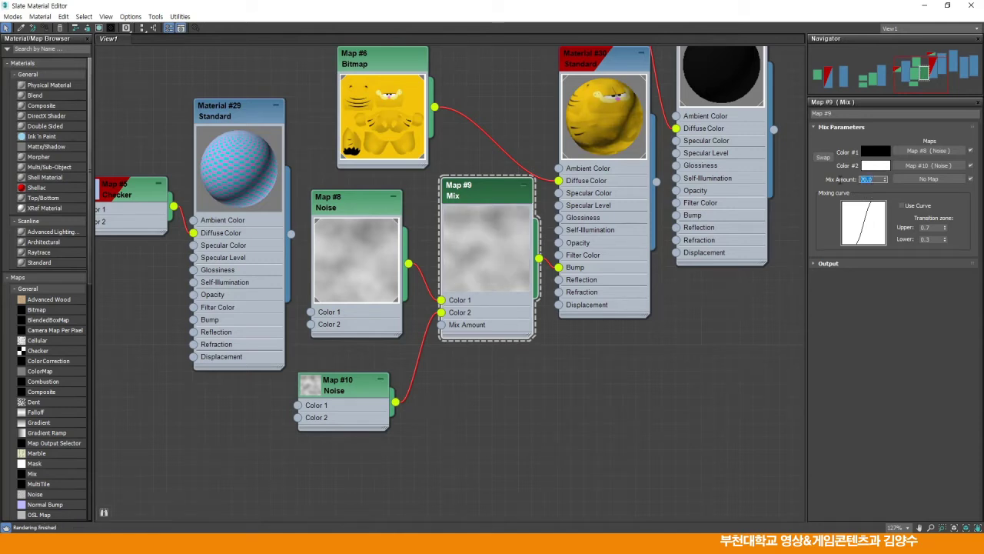
Step: Test-render the camera view with the mixed noise bump and close the rendered frame
middle_drag(590, 153, 595, 202)
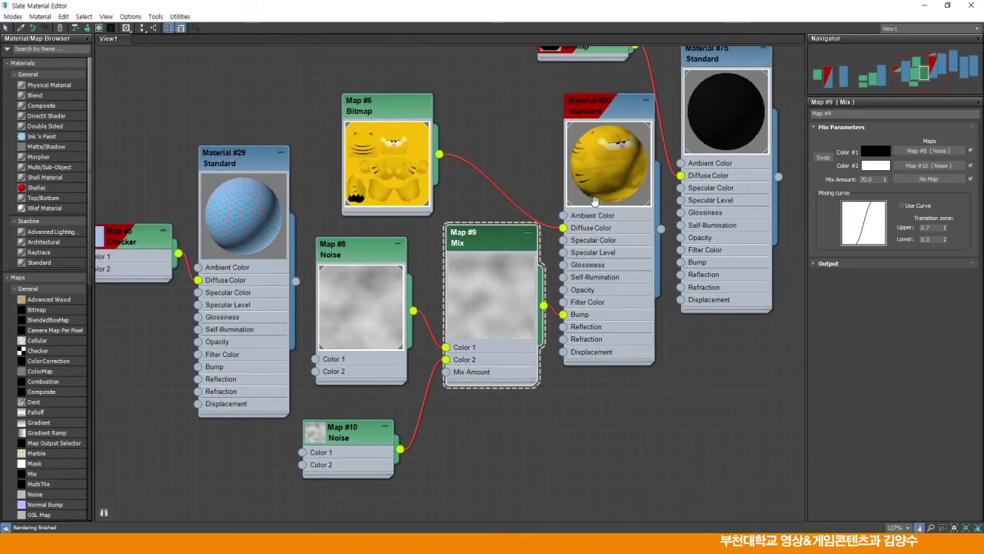
click(948, 5)
click(924, 134)
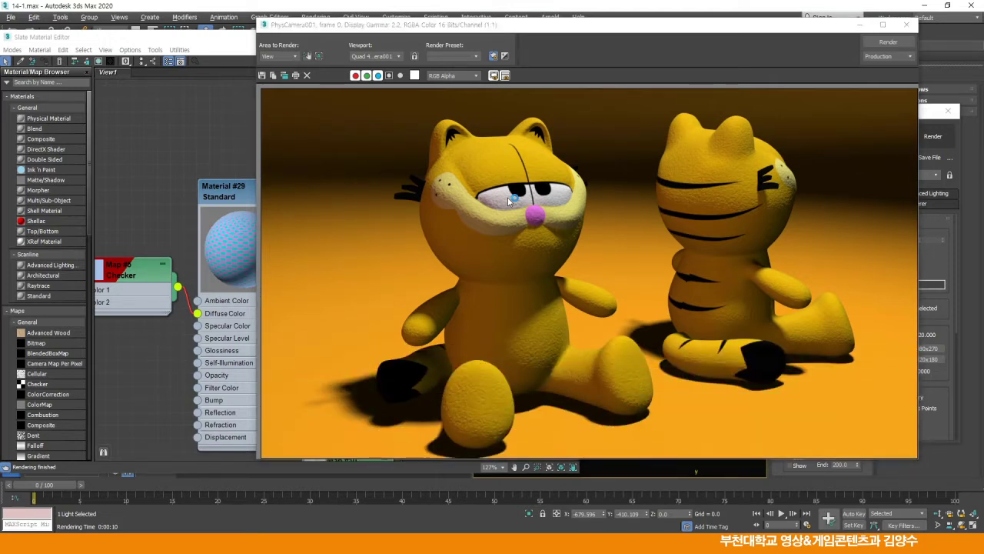
click(906, 28)
Step: Maximize the material editor and move the Checker map and Material #29 farther away from the noise nodes
middle_drag(344, 194, 324, 168)
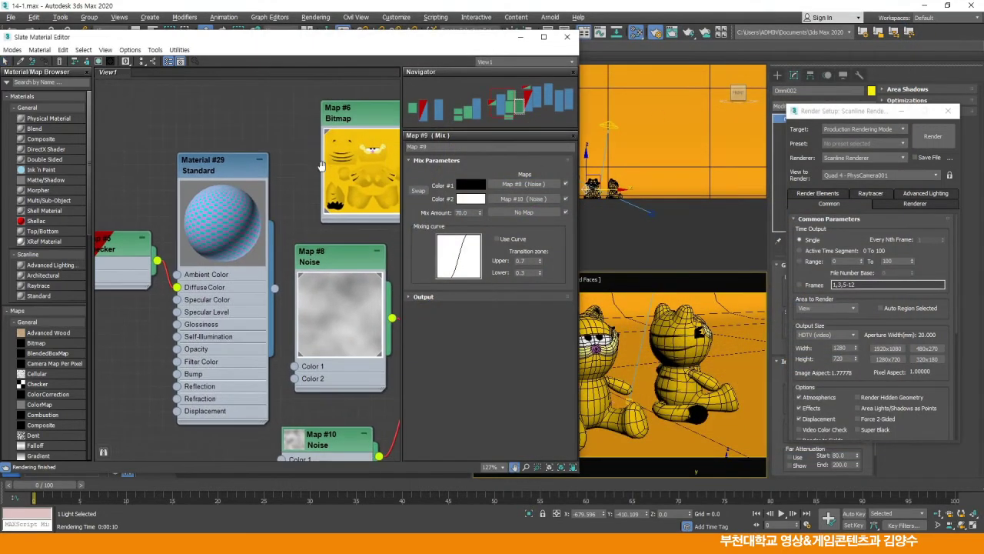
click(544, 37)
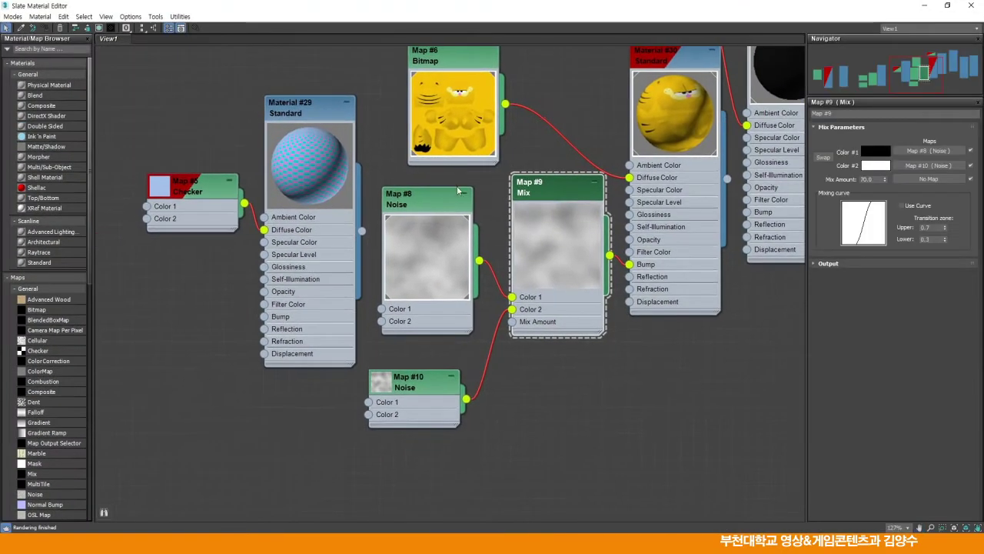
drag(212, 184, 161, 184)
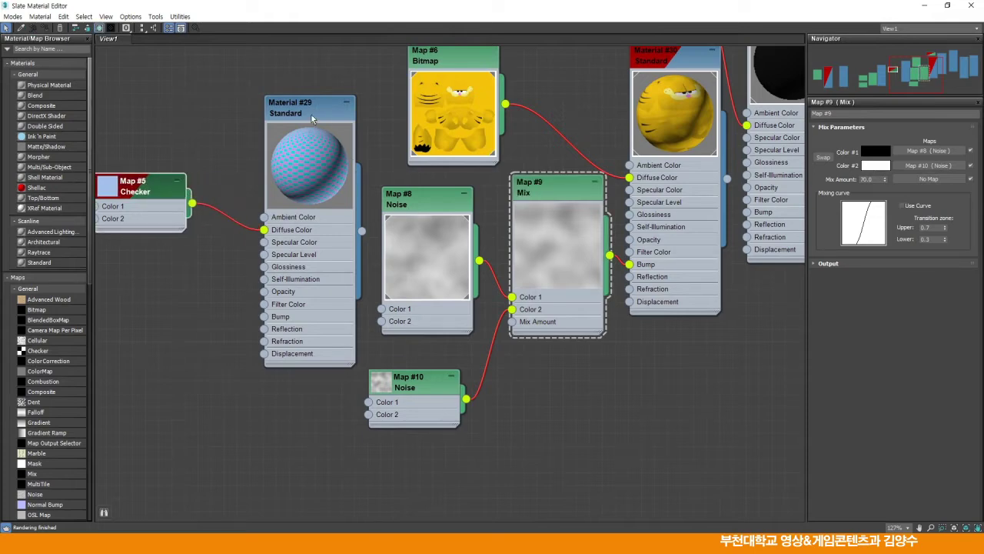
drag(306, 115, 265, 115)
scroll(254, 207, down, 1)
middle_drag(254, 206, 364, 216)
drag(295, 197, 254, 228)
drag(373, 135, 323, 135)
middle_drag(350, 183, 167, 185)
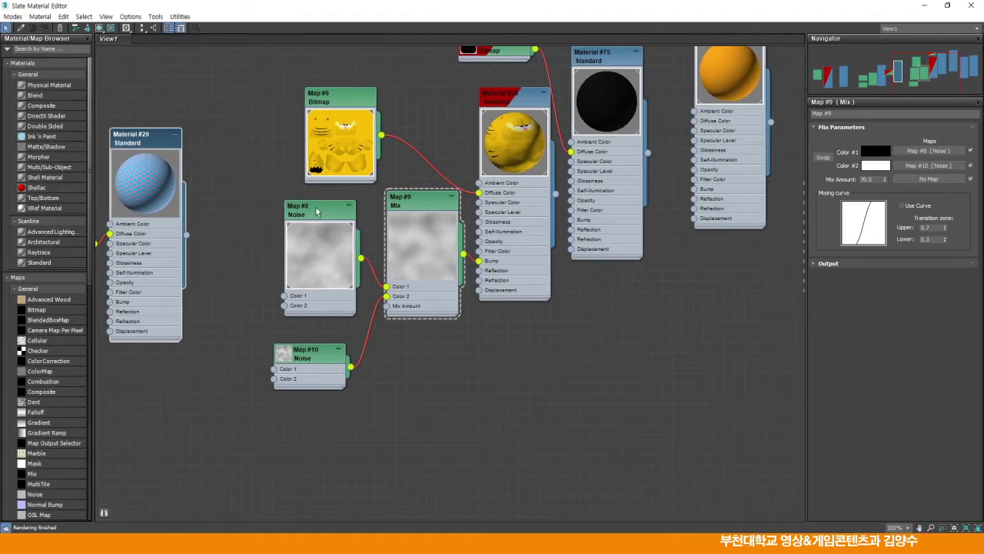
Step: Move the two Noise maps and their Mix map away from Material #30 to make room
scroll(315, 209, up, 1)
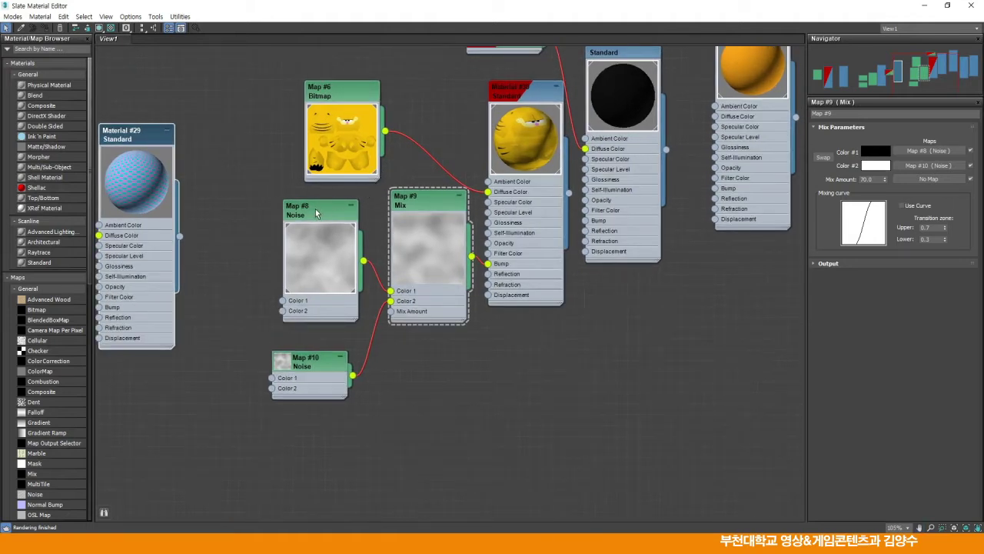
drag(322, 214, 278, 214)
drag(313, 364, 270, 375)
drag(414, 197, 392, 200)
Step: Replace the Mix map in Material #30's Bump slot with a new Bitmap map that loads doll-bump.jpg
drag(490, 267, 454, 306)
mouse_move(493, 309)
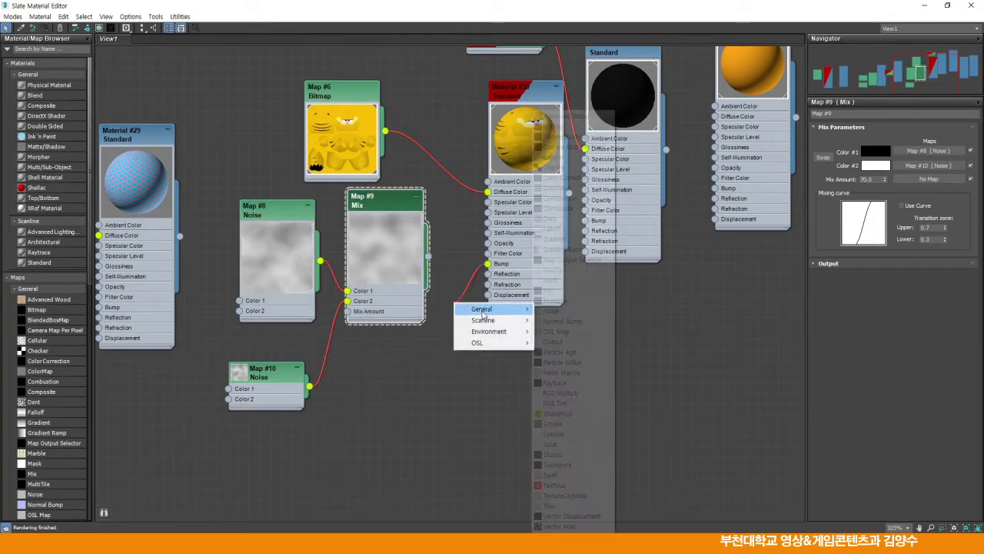
click(553, 126)
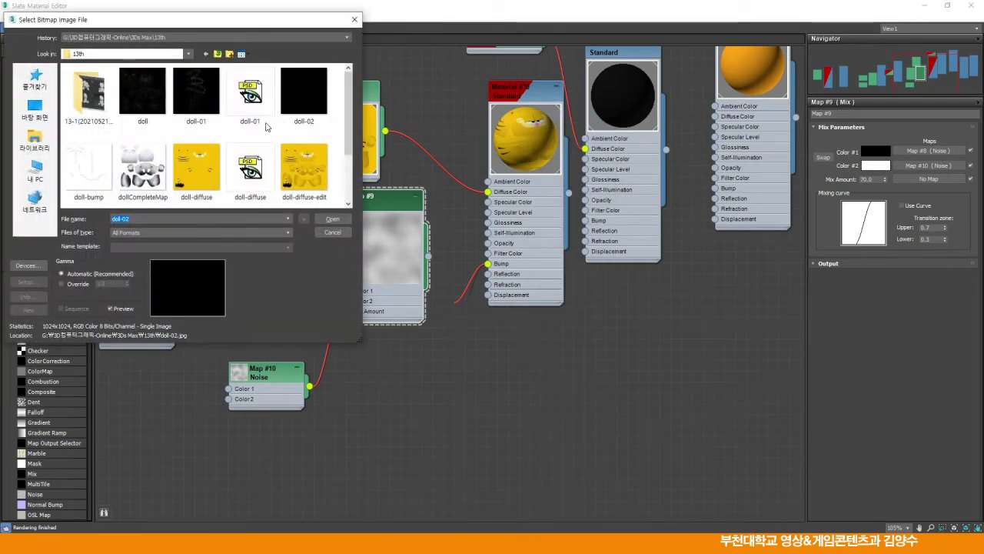
click(101, 173)
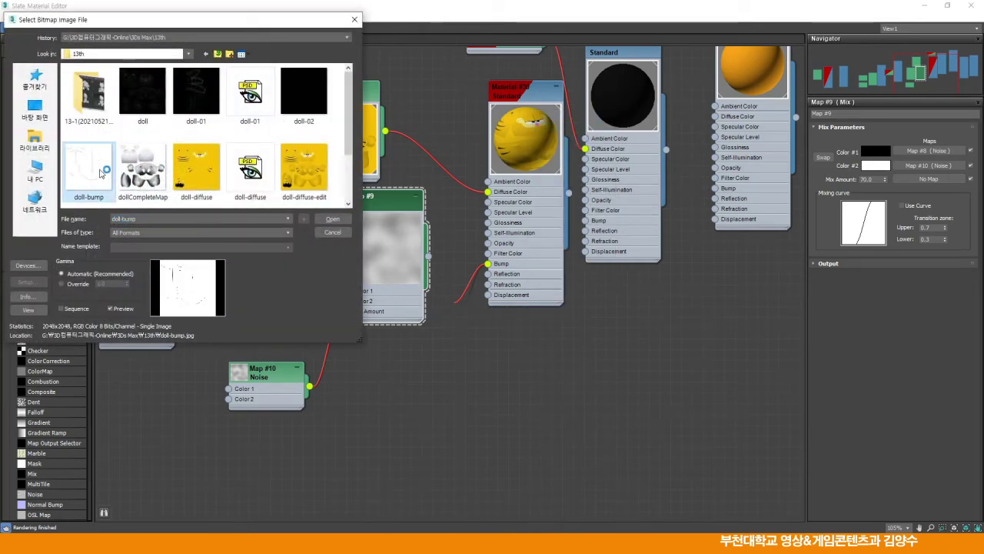
click(332, 219)
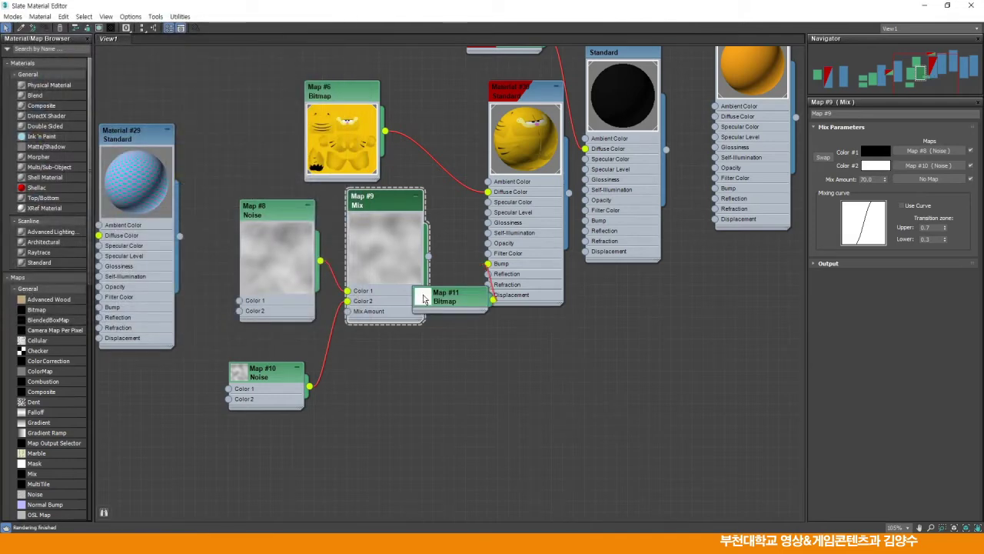
Step: Space out the nodes around Material #30 and place the doll-bump bitmap between the Mix map and the material
drag(403, 205, 362, 215)
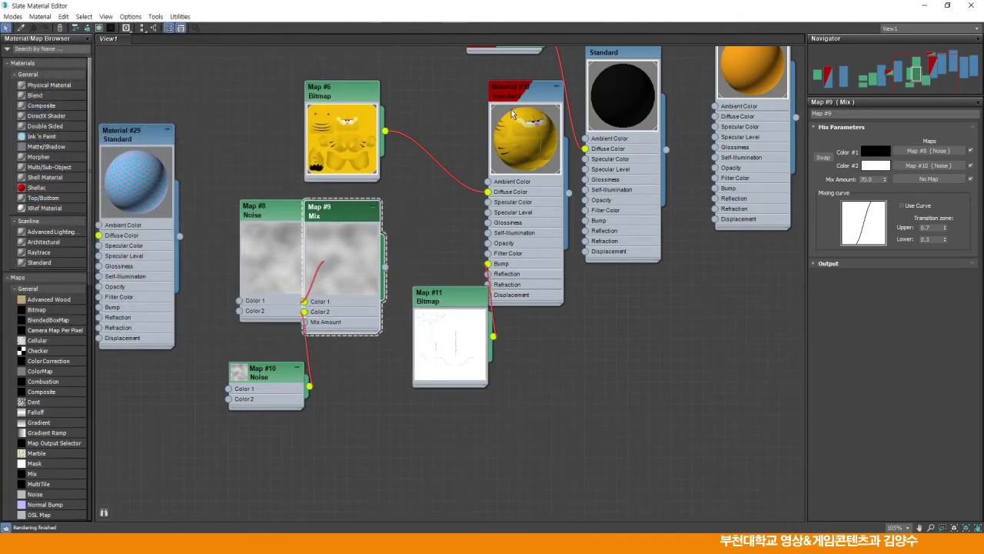
drag(611, 66, 687, 76)
drag(526, 89, 568, 89)
drag(456, 288, 456, 217)
middle_drag(456, 217, 354, 332)
drag(743, 202, 797, 202)
drag(656, 136, 735, 166)
middle_drag(450, 267, 536, 181)
drag(536, 181, 514, 181)
drag(447, 293, 435, 272)
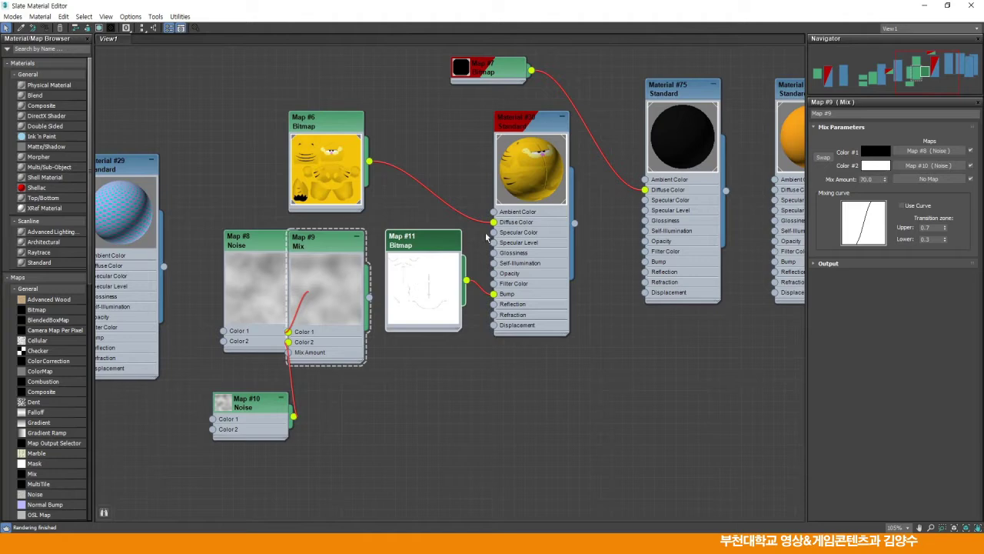
Step: Restore the material editor's window size, test-render the camera view with the doll-bump bitmap, and close the rendered frame
click(948, 6)
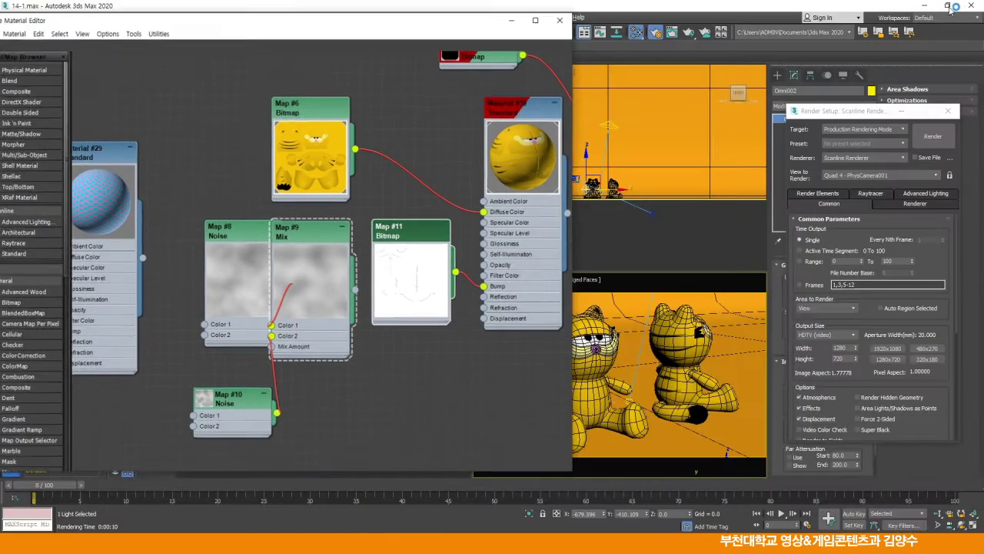
click(933, 136)
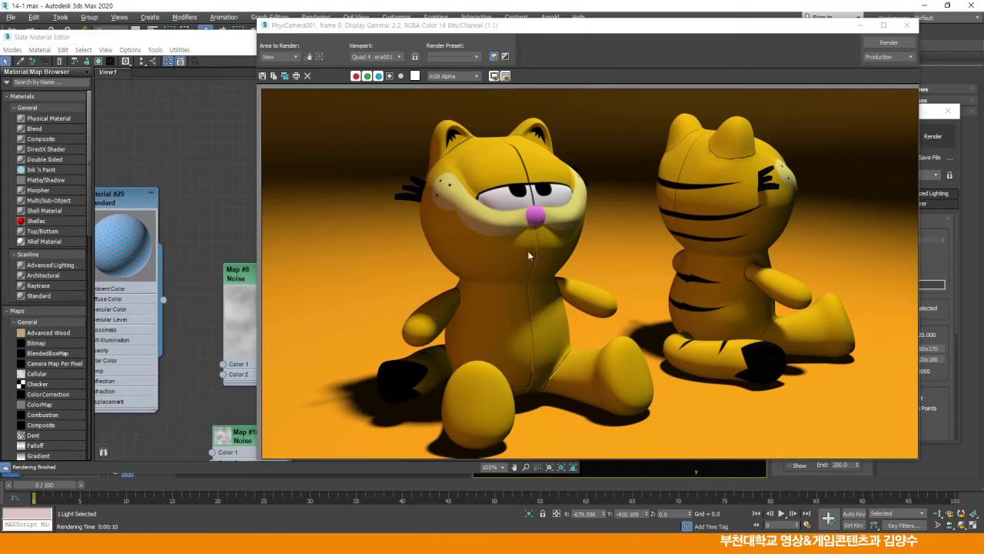
click(908, 26)
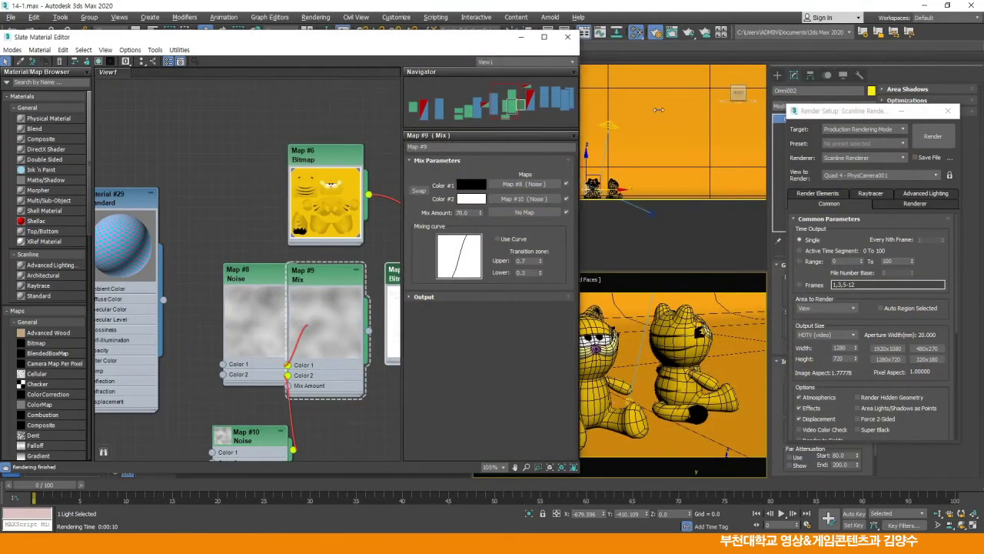
Step: Widen the material editor window and move the two Noise maps clear of the Mix map
drag(579, 115, 774, 115)
middle_drag(436, 230, 440, 188)
drag(265, 231, 210, 230)
drag(260, 394, 239, 394)
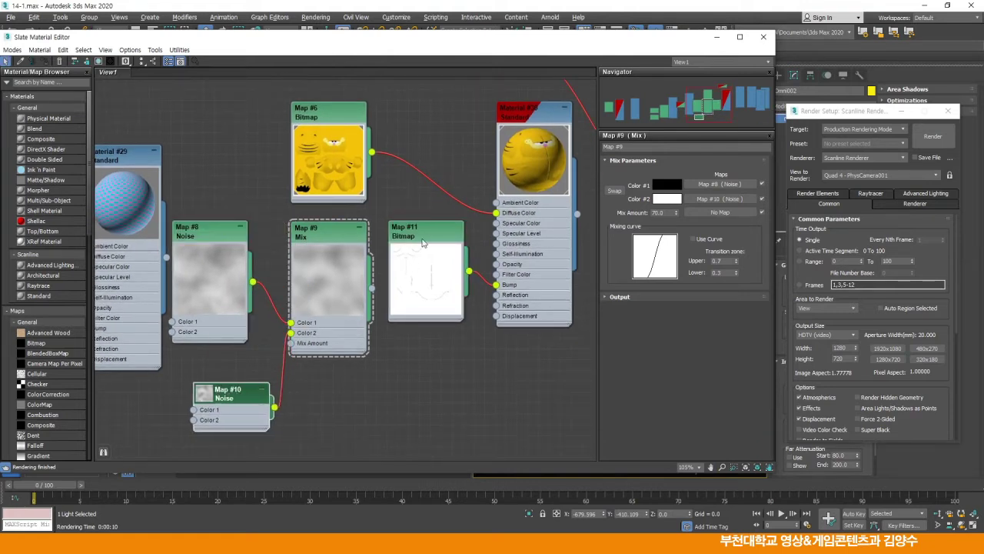
Step: Set the doll-bump bitmap's Blur to 3.0 and test-render the camera view
click(419, 234)
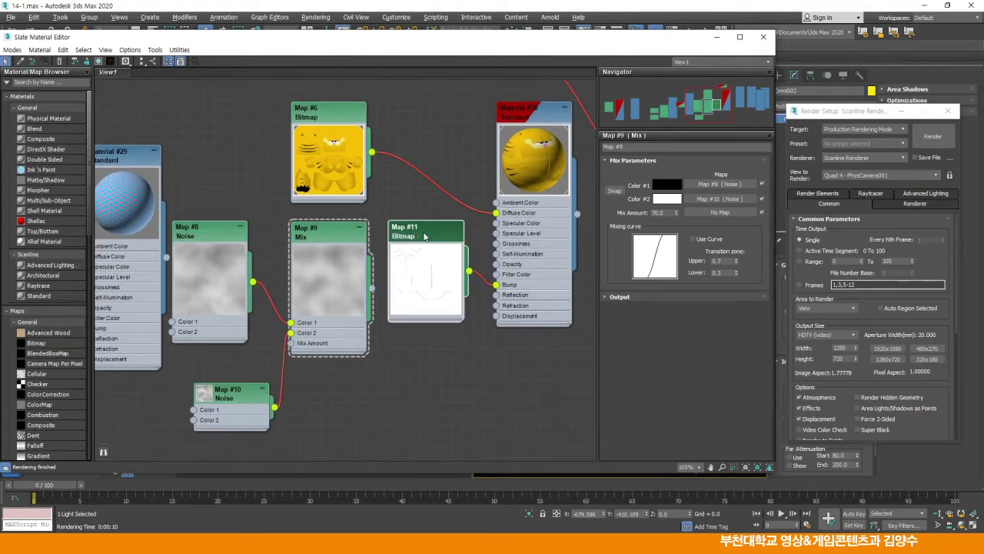
double_click(423, 236)
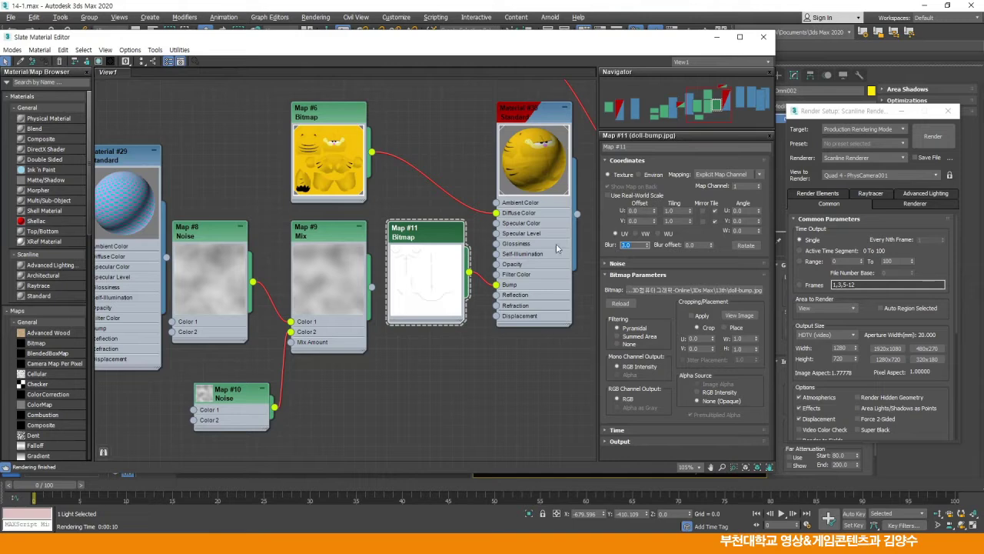
click(932, 136)
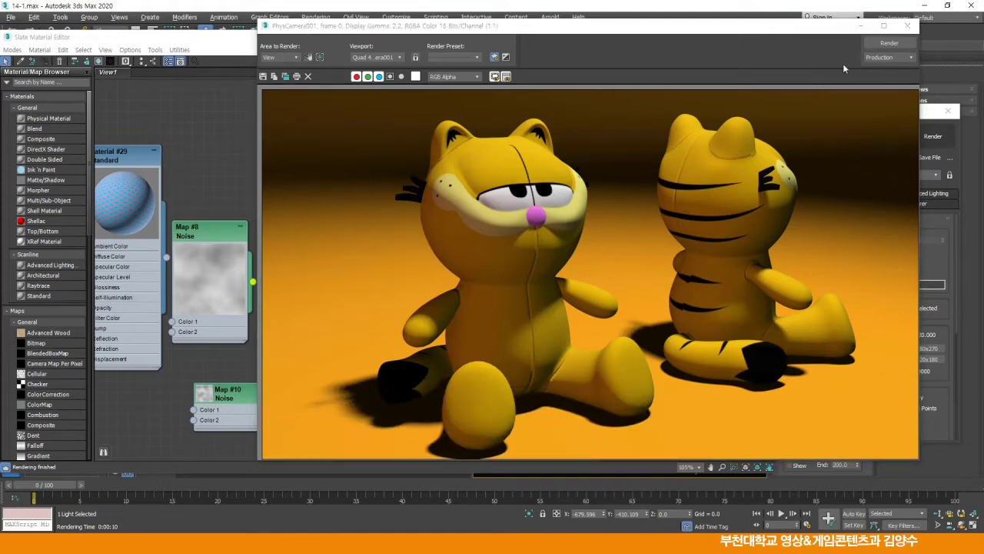
click(907, 25)
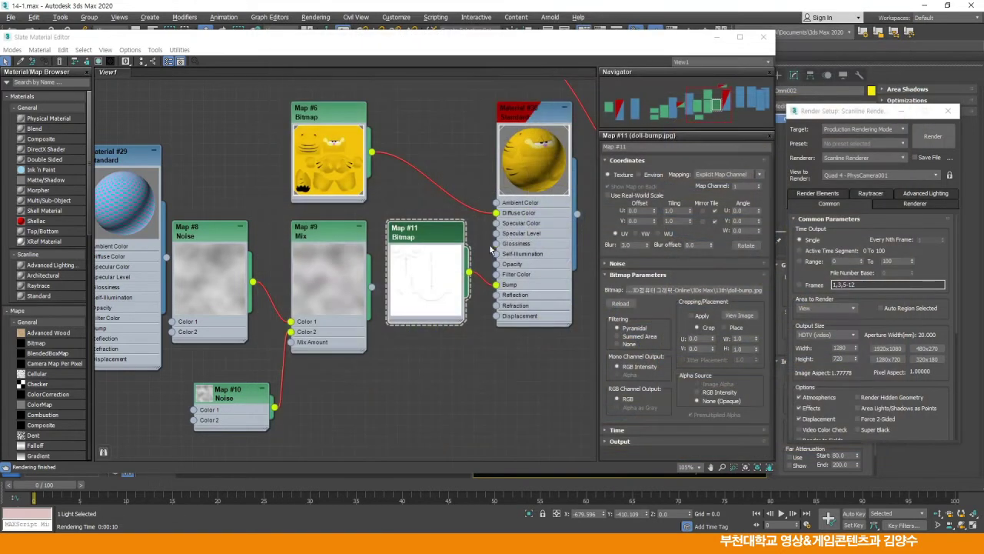
Step: Set Material #30's Bump amount to 10 and test-render the camera view
double_click(543, 117)
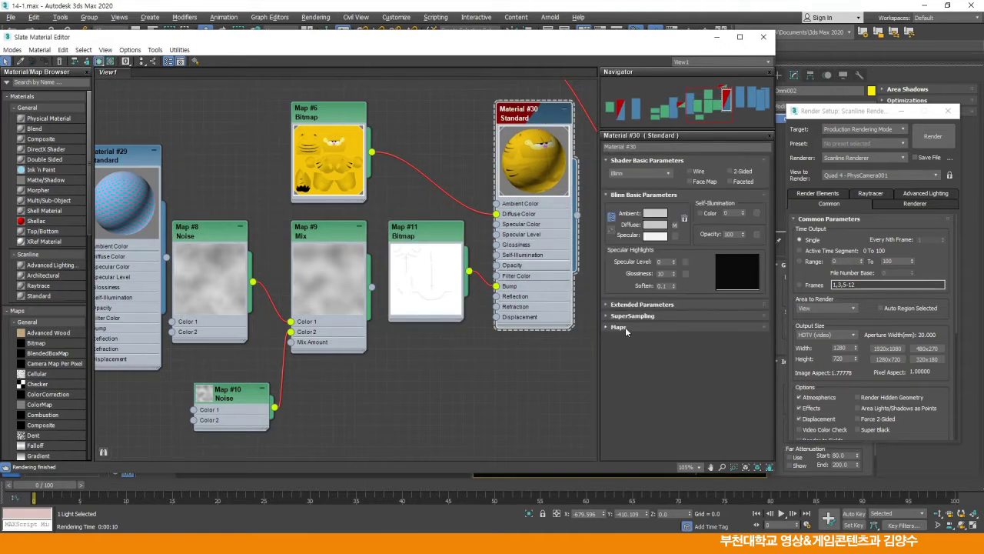
click(619, 327)
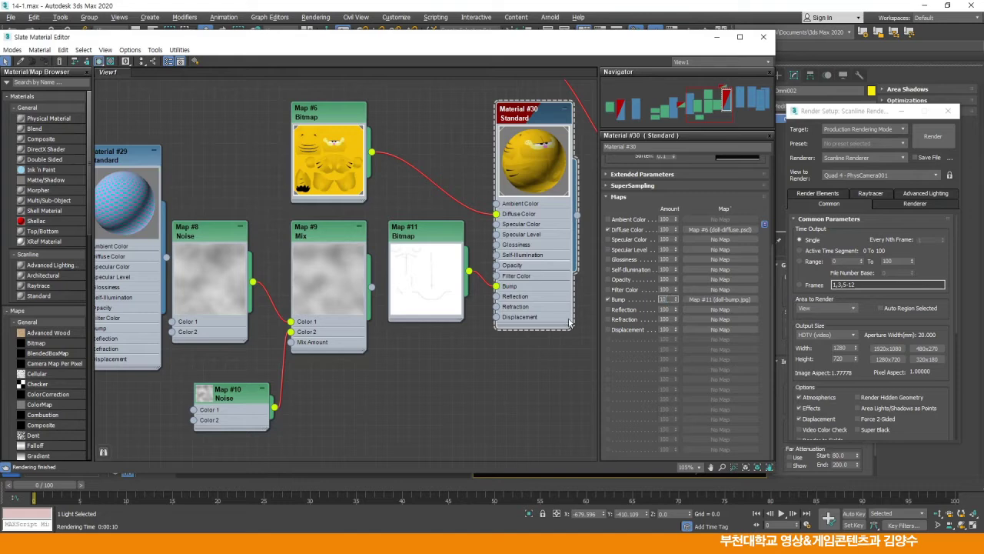
click(933, 135)
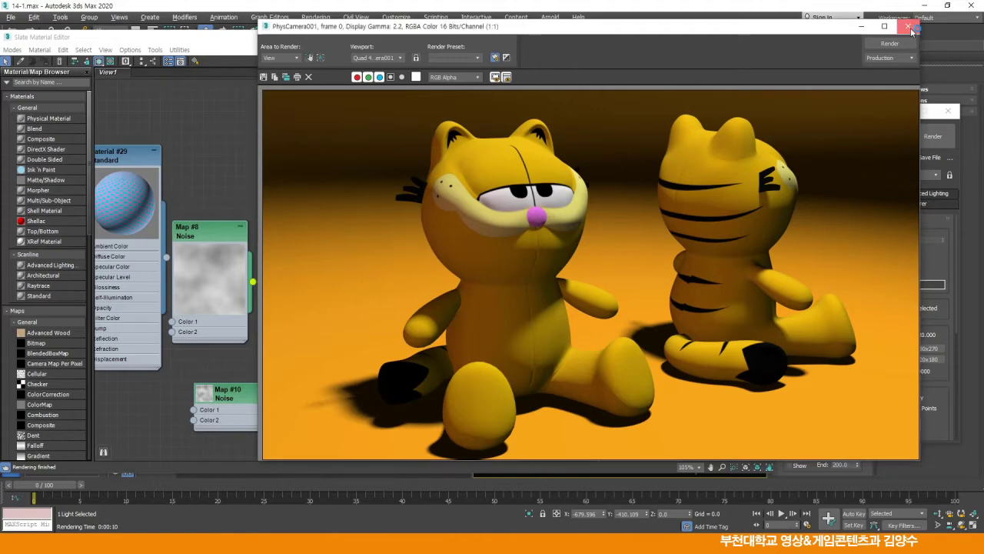
click(863, 27)
Step: Disconnect the doll-bump bitmap from Material #30's Bump slot, move it below, and align the two Noise maps beside their Mix map
drag(429, 236, 419, 322)
drag(497, 286, 467, 301)
drag(419, 323, 398, 367)
drag(233, 242, 233, 221)
drag(234, 392, 213, 348)
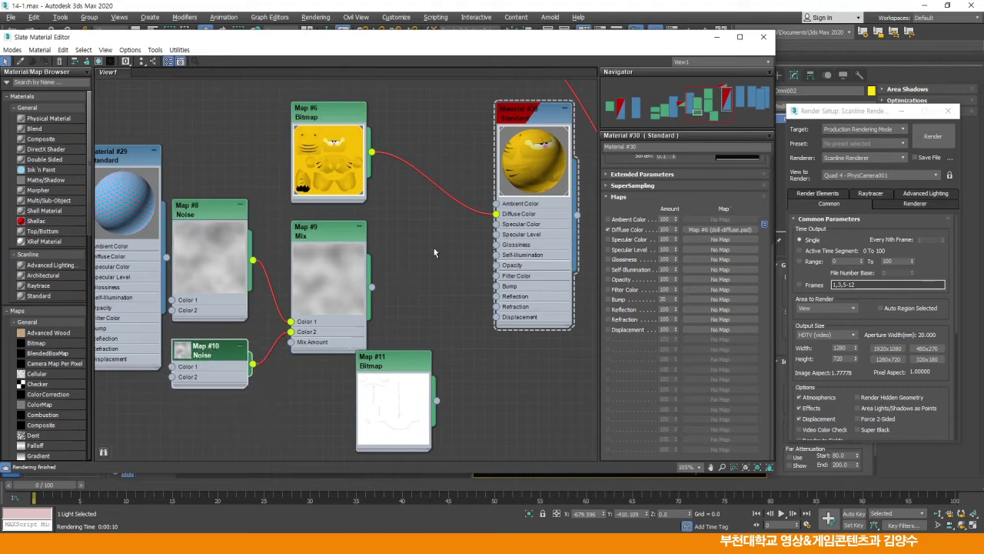
Step: Add a second Mix map to Material #30's Bump slot, feed the noise Mix map into its Color 1, and enlarge its preview
drag(496, 286, 455, 277)
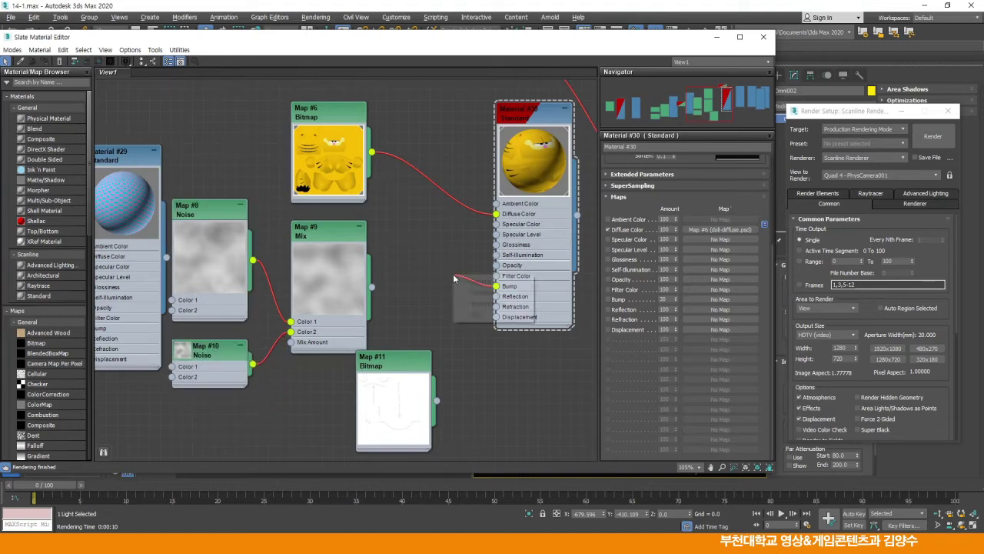
mouse_move(481, 283)
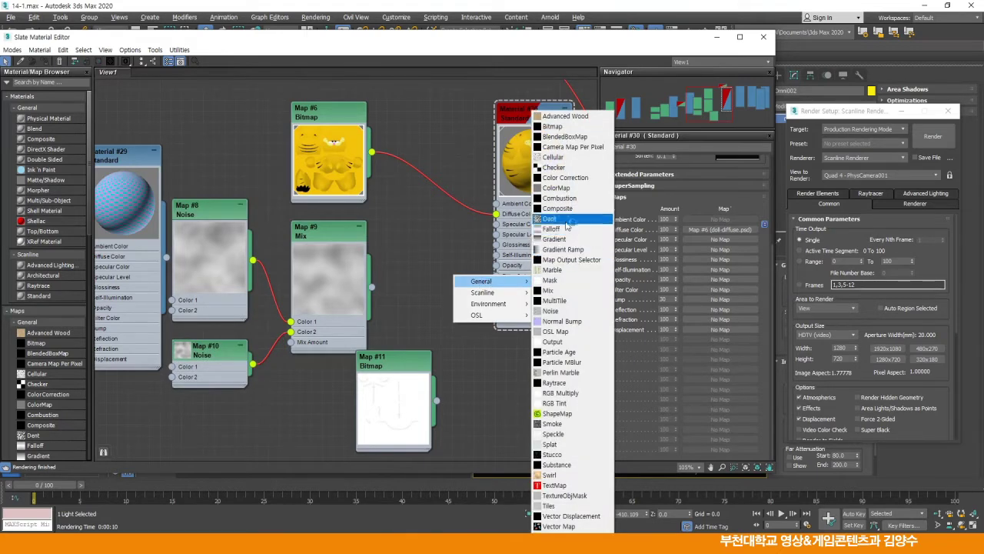
click(548, 290)
drag(458, 286, 441, 268)
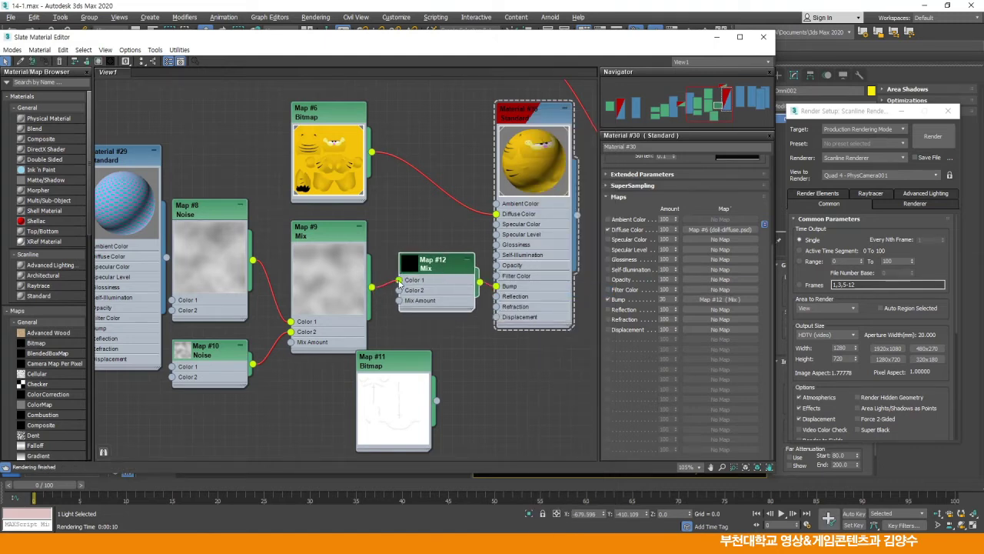
double_click(414, 268)
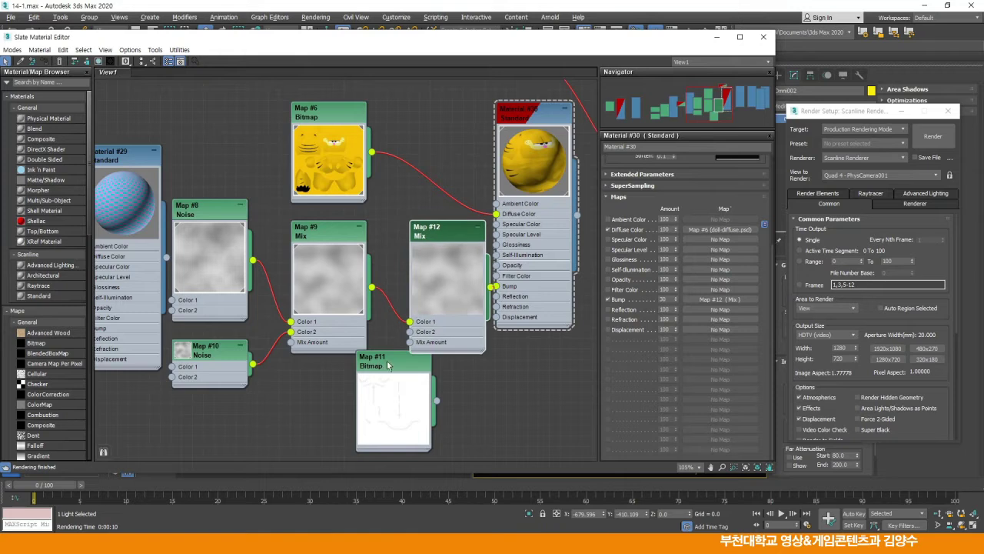
Step: Place the doll-bump bitmap below the noise Mix map, connect it to the second Mix map's Color 2, and space out the nodes
drag(379, 367, 315, 376)
drag(372, 413, 411, 333)
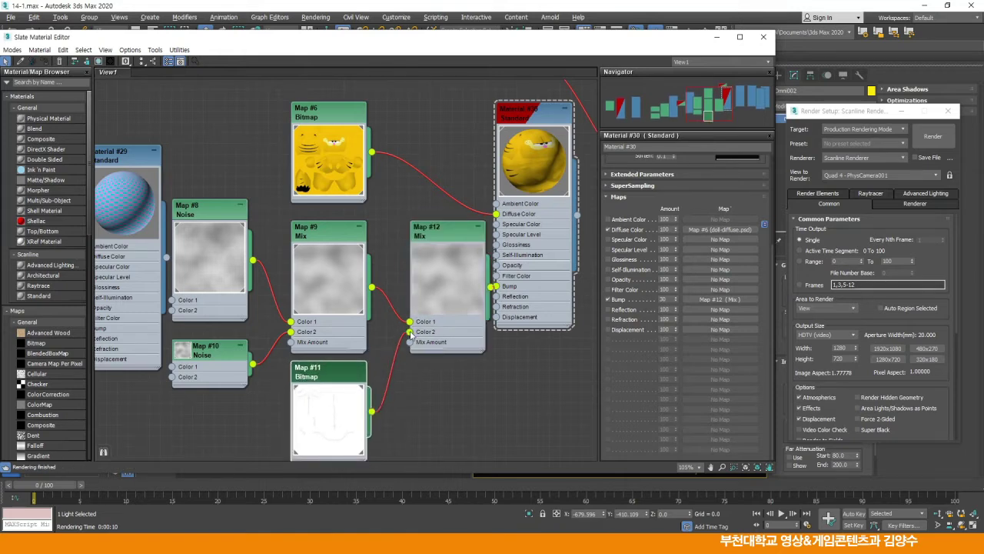
drag(542, 120, 553, 121)
drag(448, 238, 436, 236)
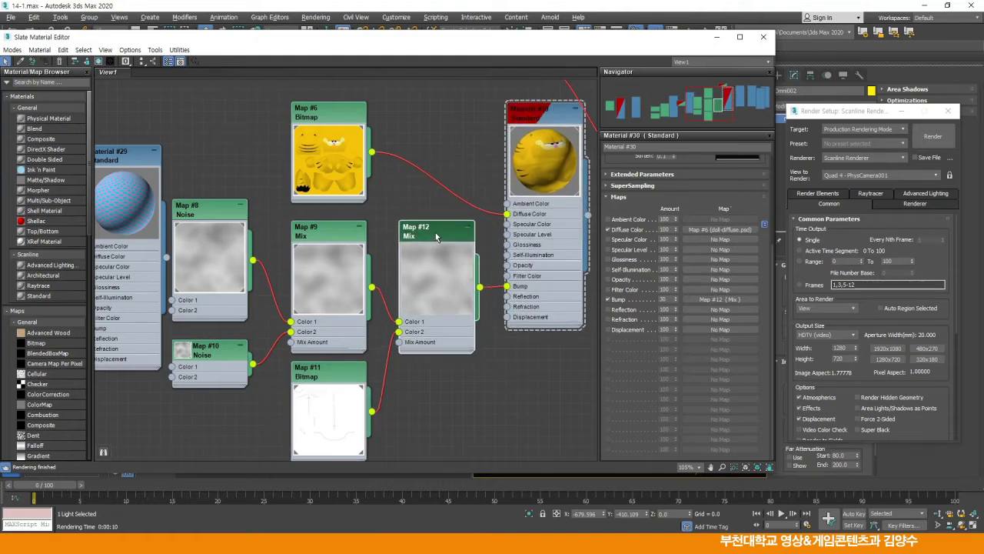
Step: Tidy the diffuse bitmap and both Mix nodes, and set the second Mix map's Mix Amount to 24.1
click(546, 117)
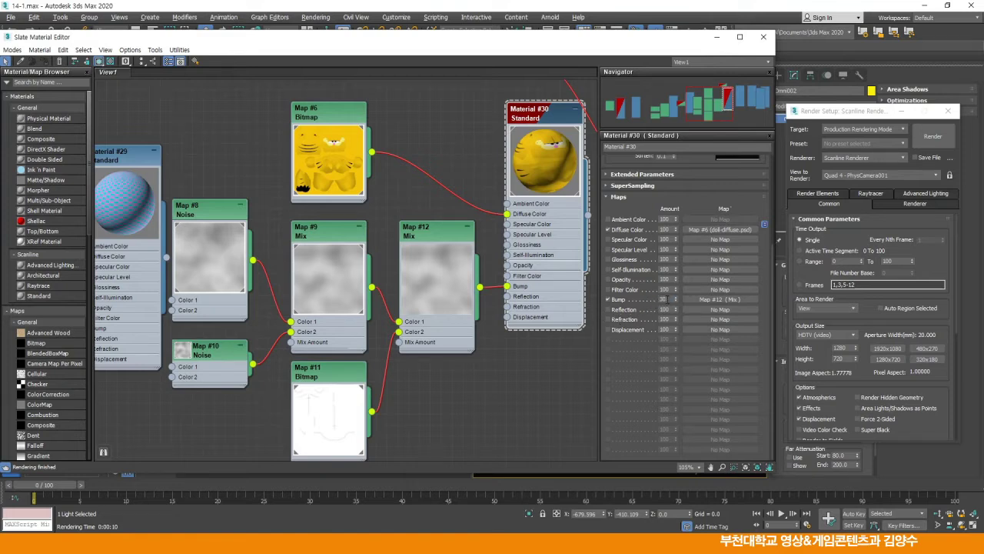
drag(336, 237, 336, 226)
drag(341, 123, 351, 101)
middle_drag(369, 337, 371, 317)
drag(434, 213, 433, 202)
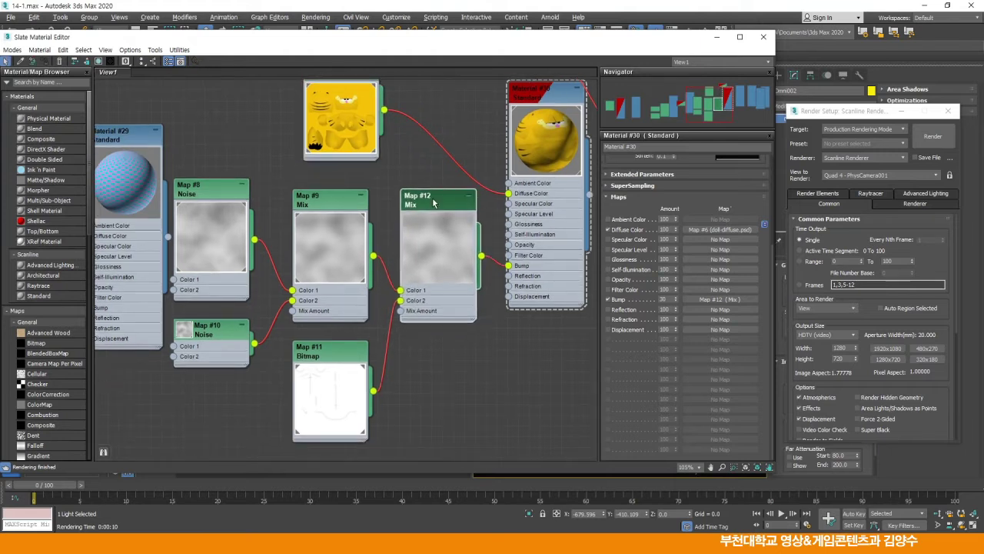
double_click(433, 202)
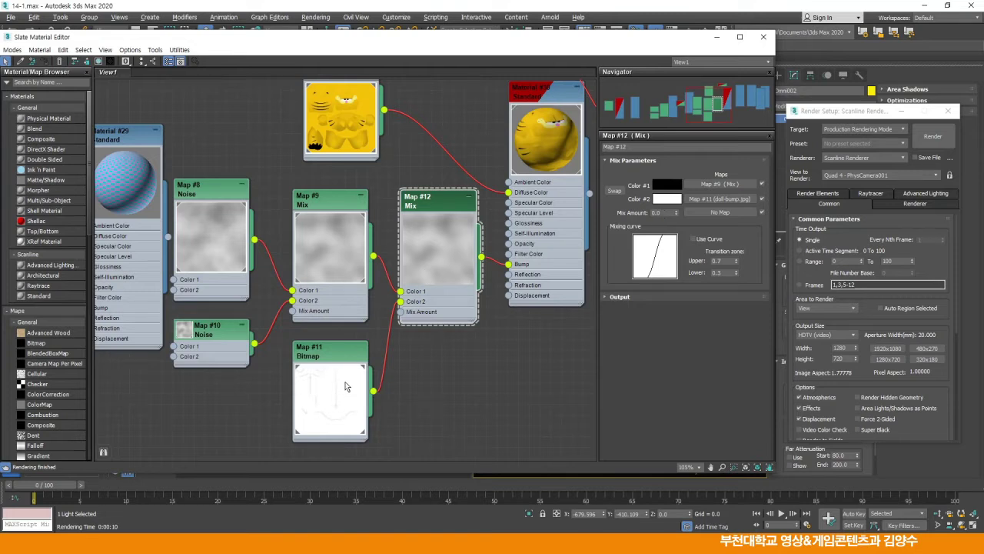
drag(677, 215, 695, 87)
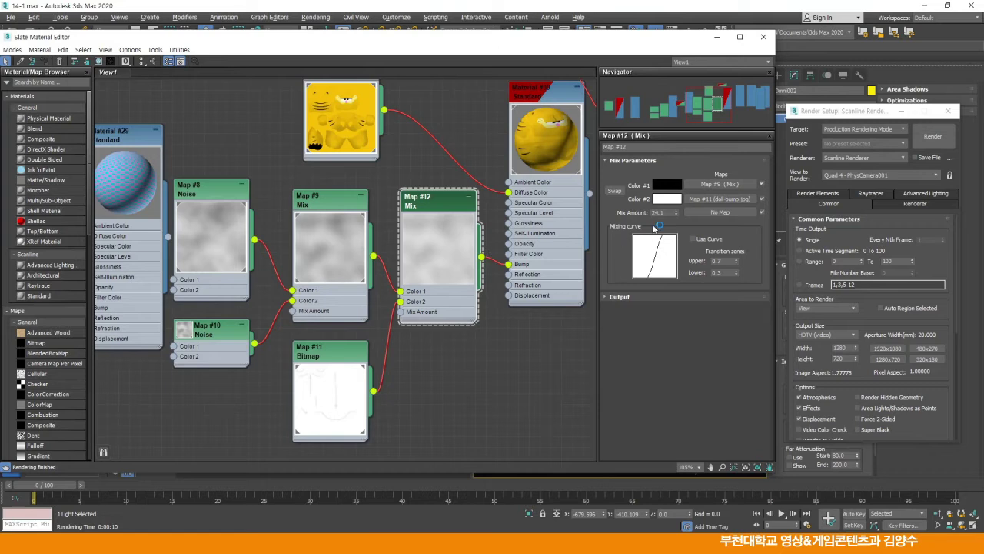
Step: Adjust the Mix Amount of the Map #12 Mix map and test-render the PhysCamera001 view
drag(670, 214, 639, 215)
key(Return)
click(934, 139)
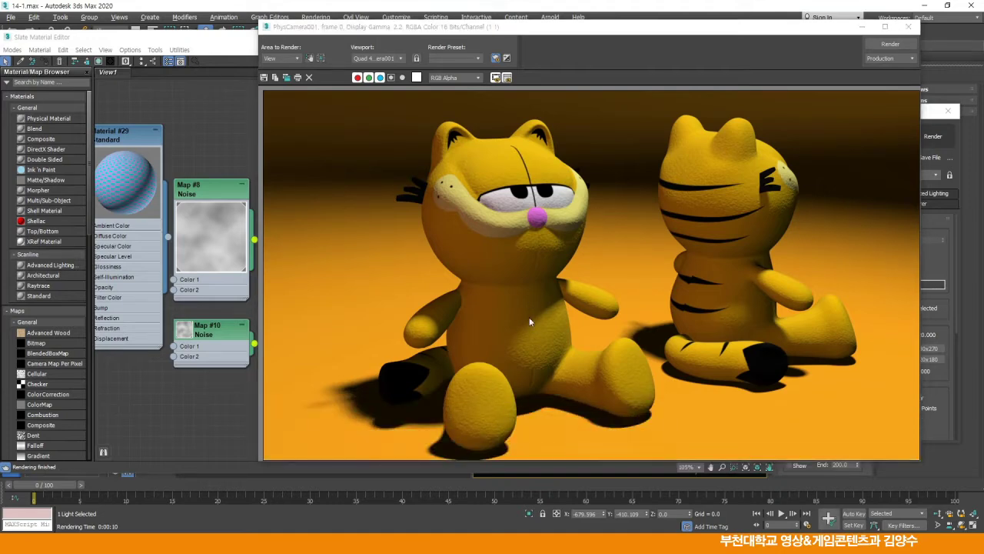
click(909, 26)
Step: Raise Material #30's Bump amount in stages to 60, test-rendering the camera view after each increase
double_click(554, 98)
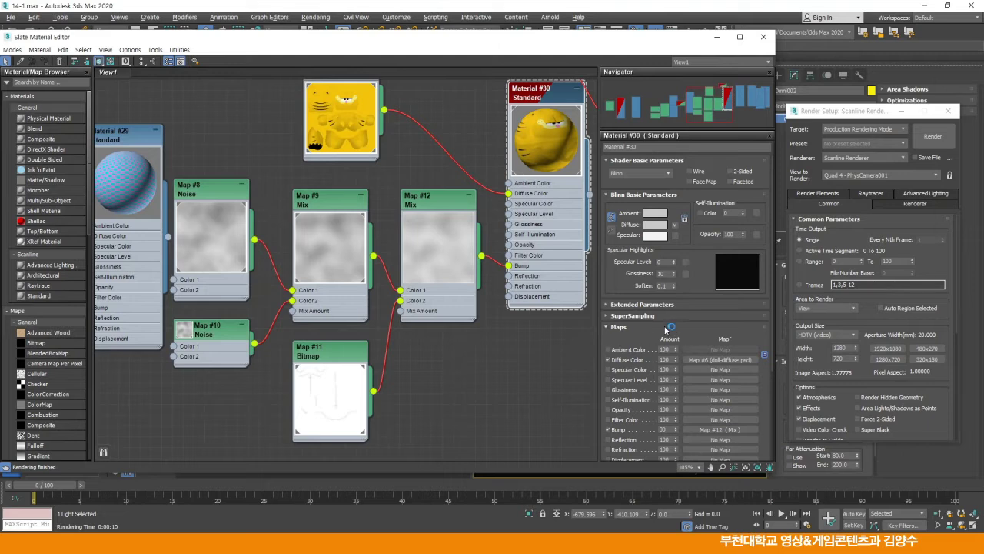
scroll(674, 329, down, 3)
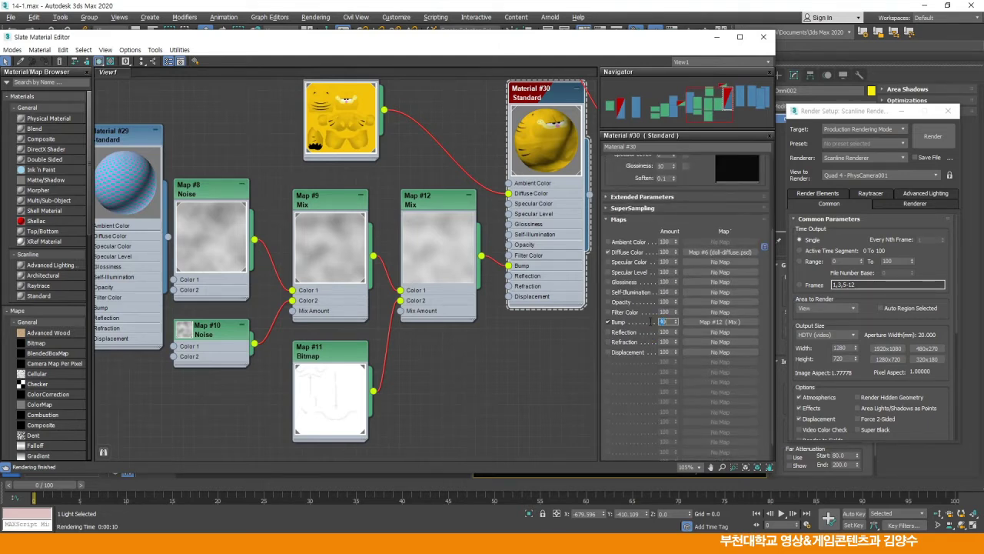
click(933, 137)
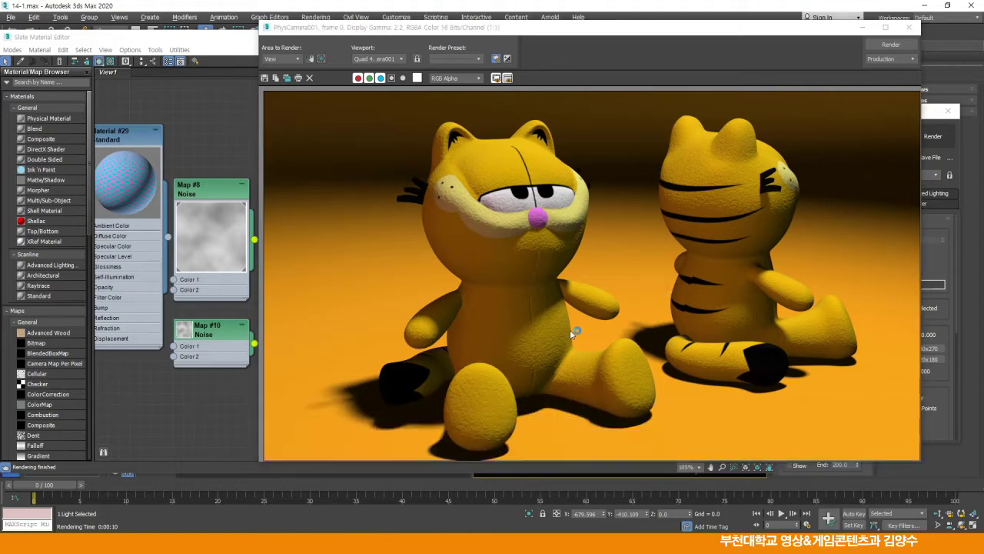
click(909, 27)
drag(551, 93, 540, 92)
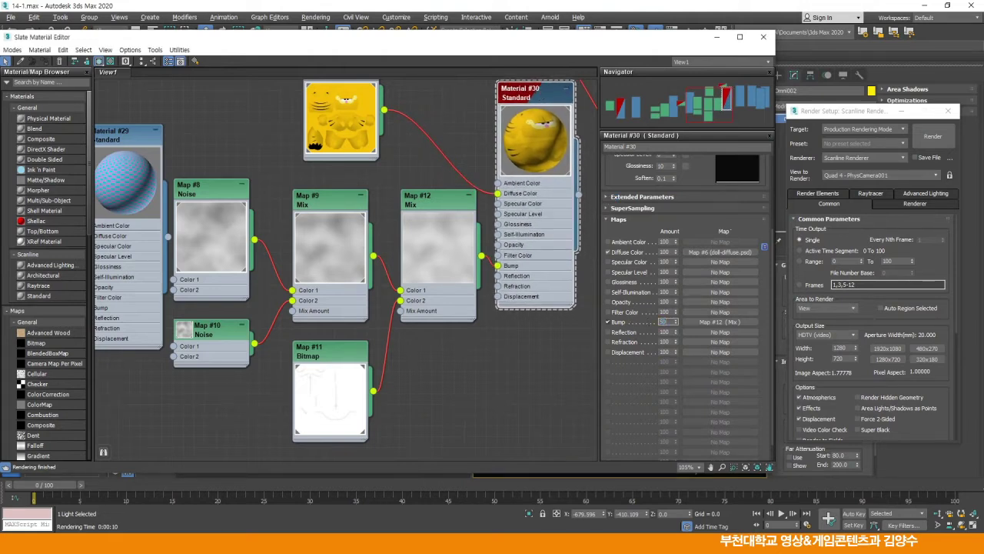
click(927, 140)
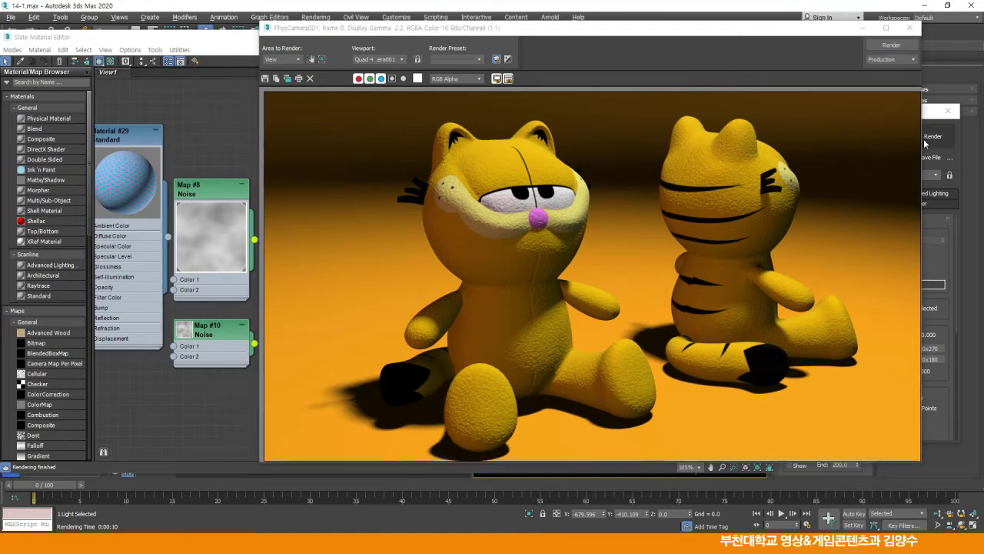
click(910, 28)
drag(670, 323, 644, 323)
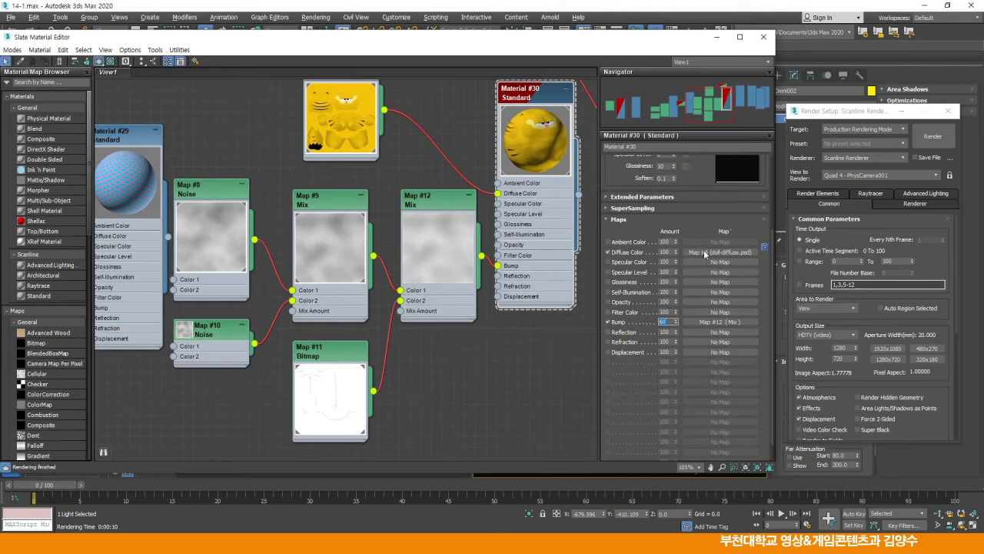
click(933, 136)
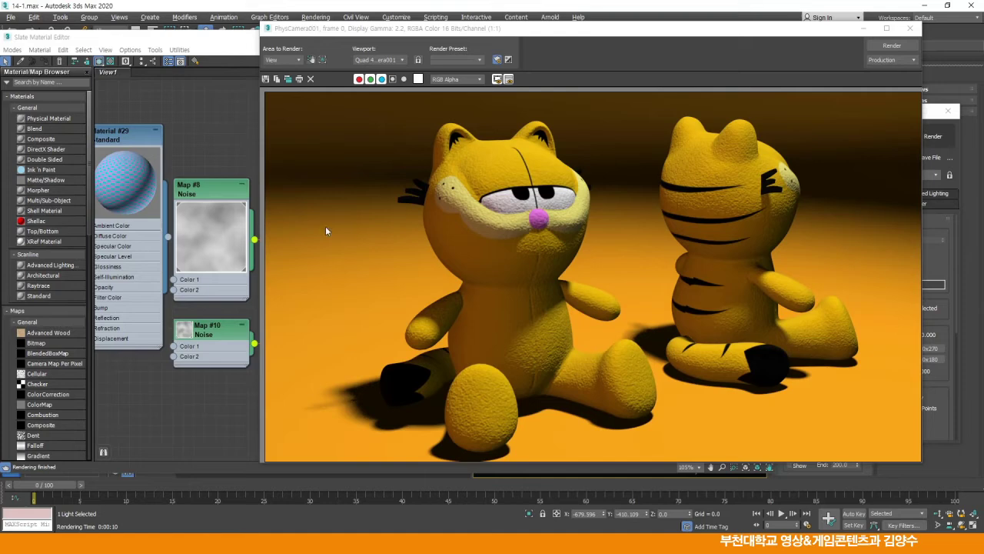
Step: Move the Map #8 Noise node closer to the Map #9 Mix node and set its noise Size to 2.5
click(222, 148)
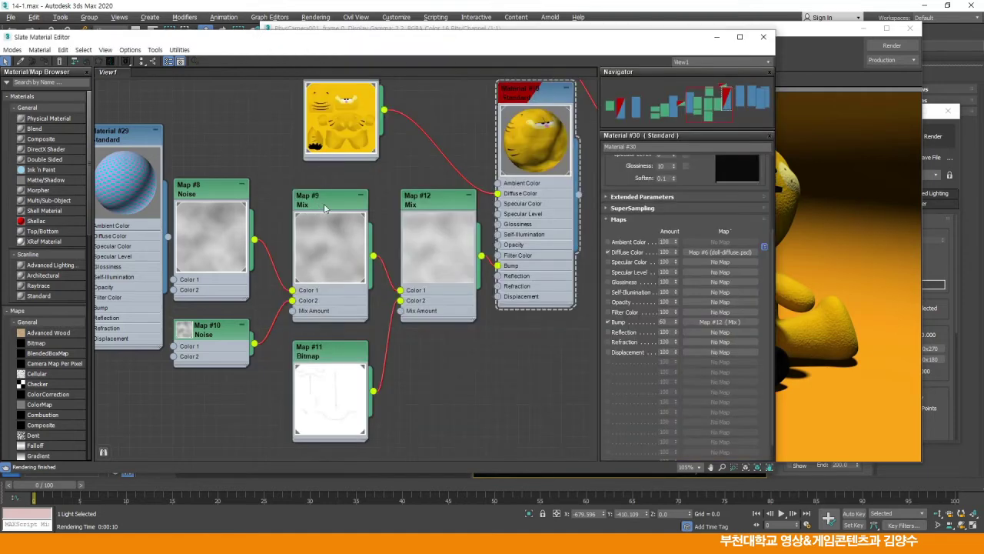
drag(348, 205, 348, 205)
drag(217, 188, 229, 183)
double_click(234, 188)
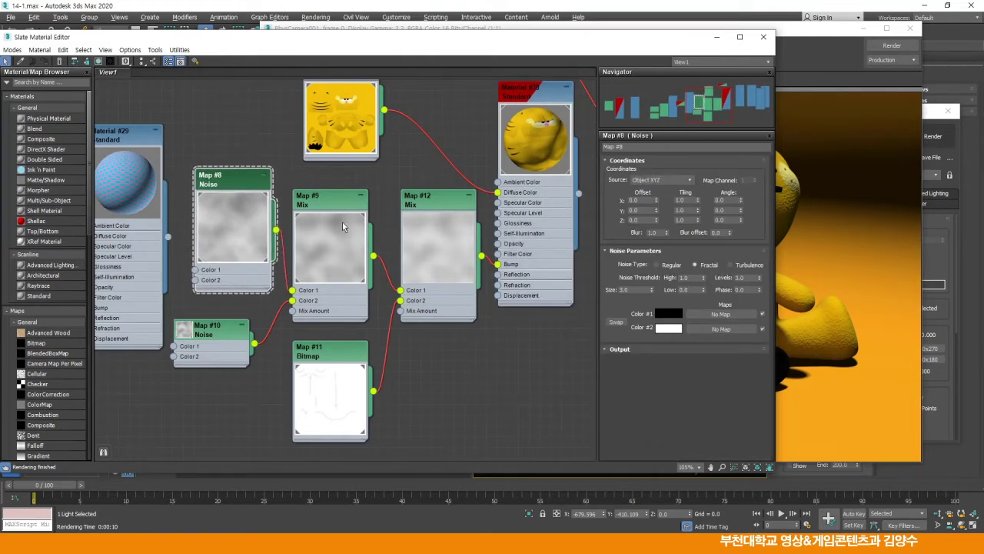
click(640, 290)
text(2.5)
key(Return)
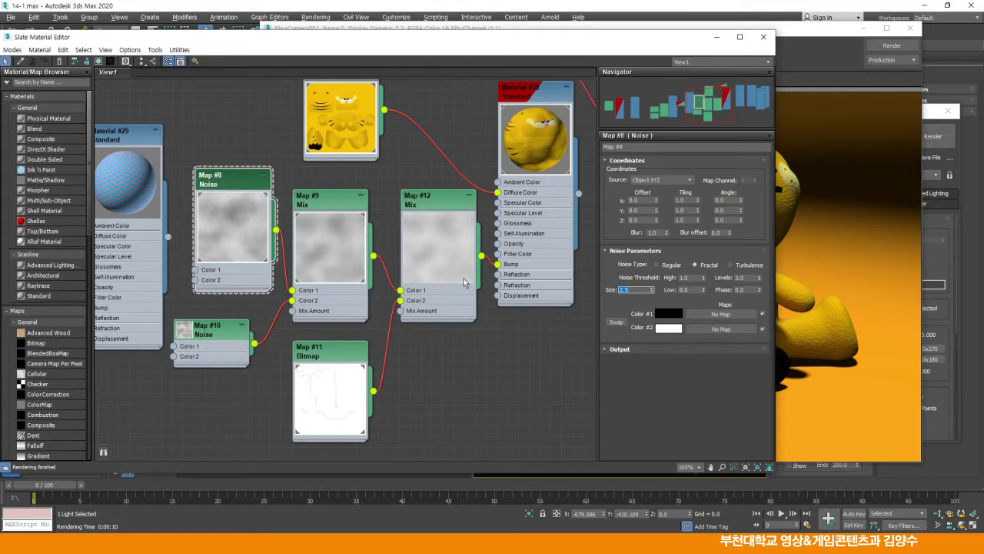
Step: Set the Map #10 Noise map's Size to 1.0 and inspect a new render of the camera view
click(215, 333)
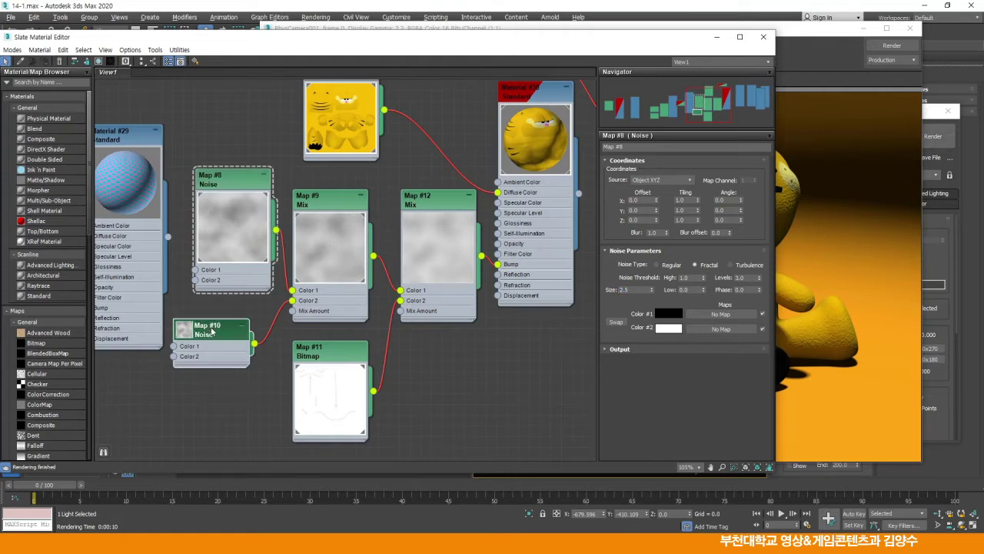
double_click(213, 329)
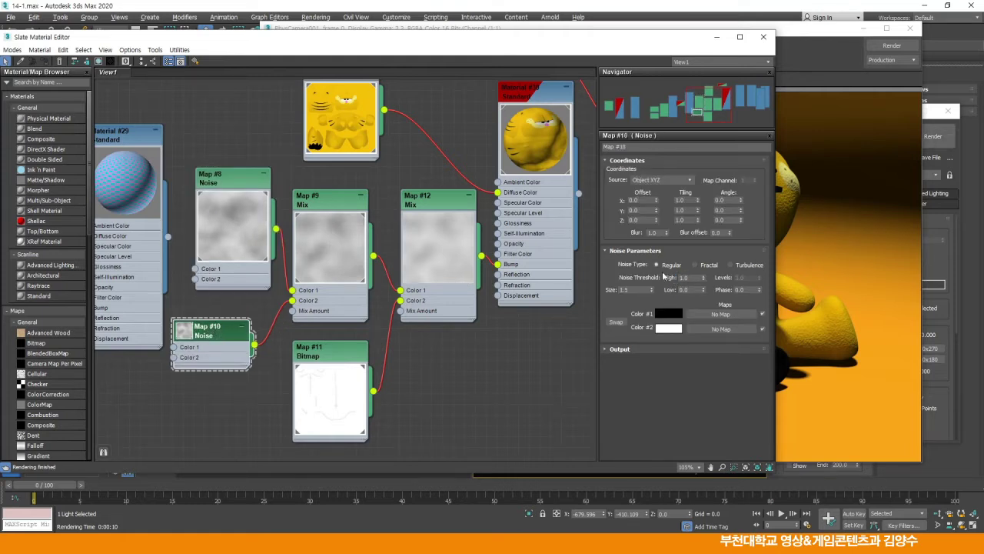
click(628, 290)
key(Return)
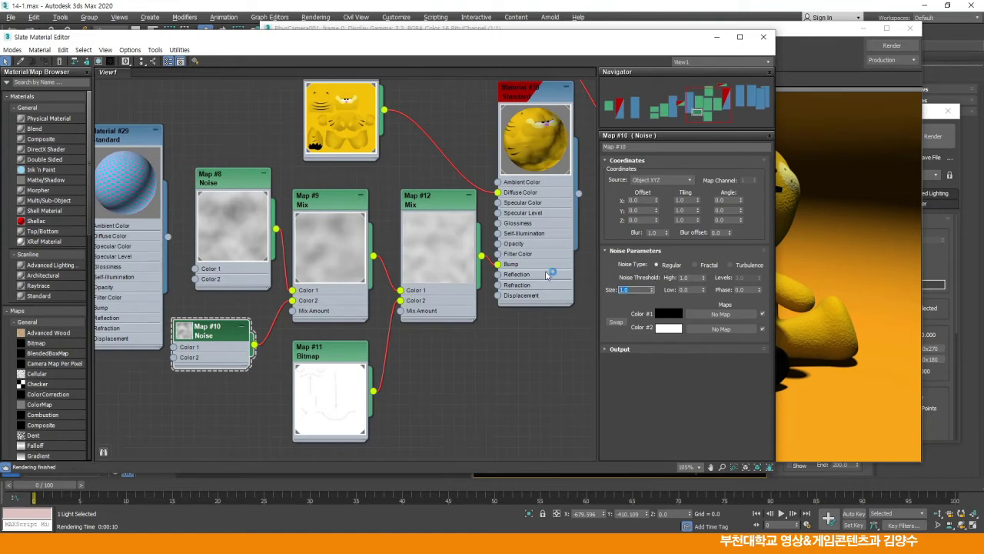
click(892, 46)
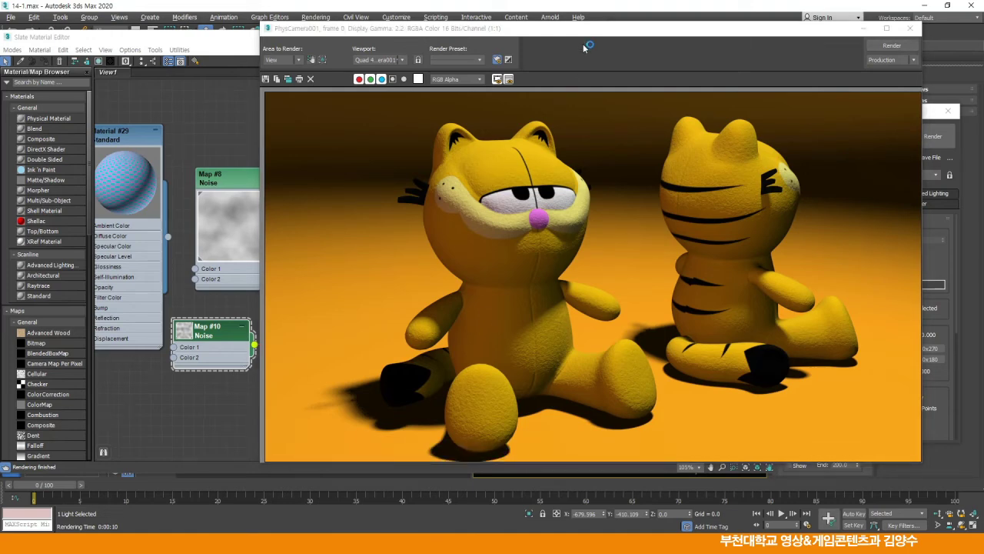
mouse_move(580, 33)
mouse_down()
mouse_move(612, 22)
mouse_move(562, 27)
mouse_up()
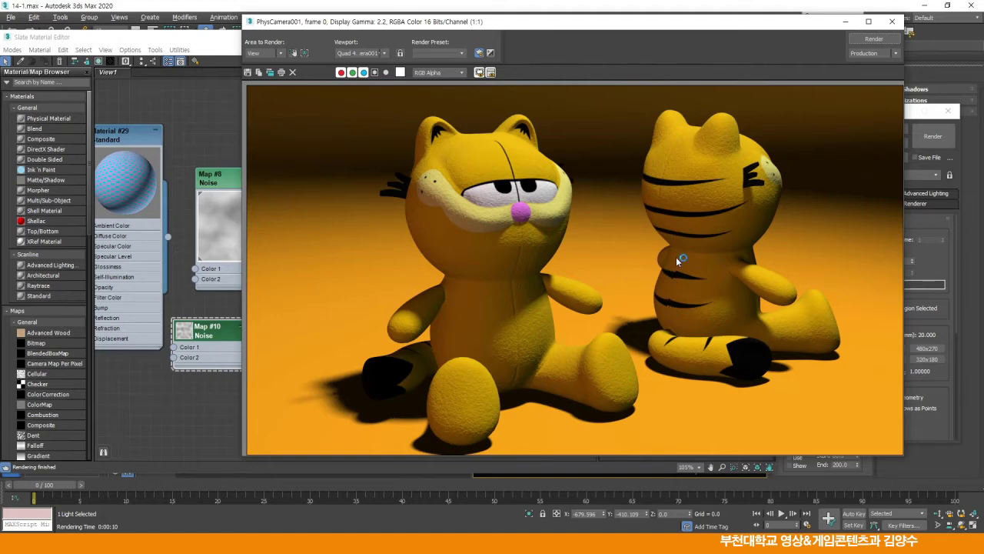
click(892, 21)
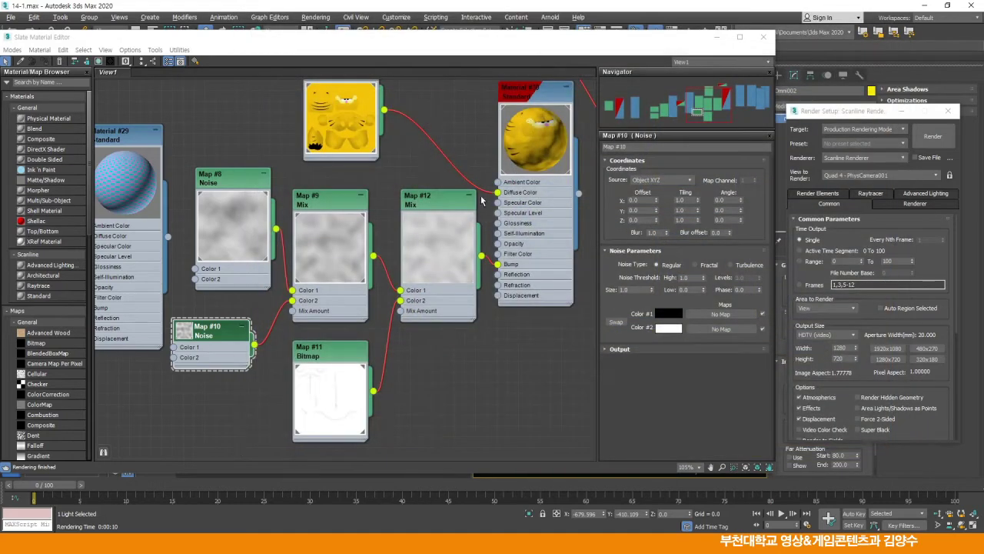
Step: Move the black Map #7 bitmap node above Material #30 and enlarge its preview
middle_drag(424, 159, 355, 213)
scroll(391, 180, down, 1)
scroll(378, 185, down, 1)
scroll(378, 187, down, 1)
middle_drag(396, 176, 359, 193)
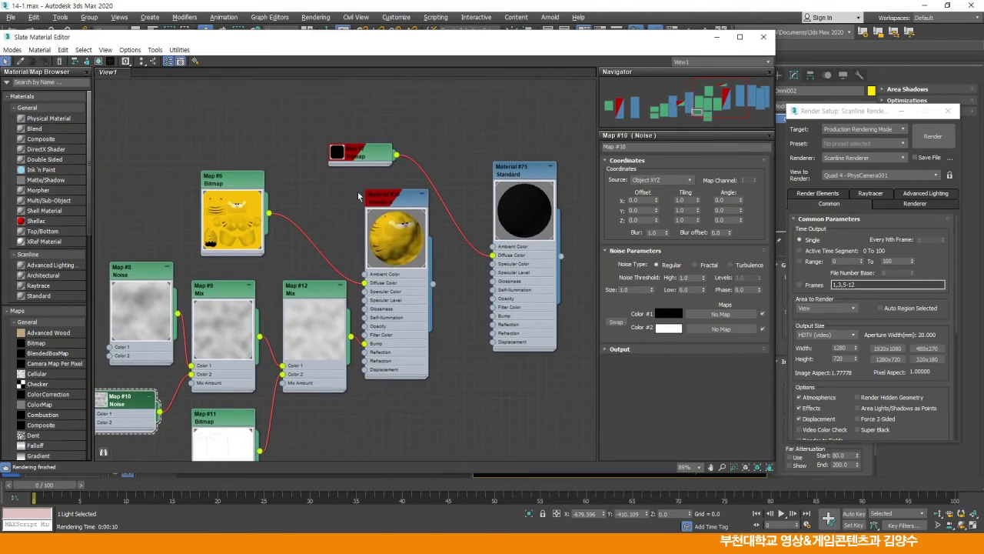
drag(374, 156, 410, 95)
double_click(356, 136)
drag(395, 111, 386, 111)
Step: Connect the Map #12 Mix map to Material #75's Bump slot, set the Bump amount to 60, and test-render
drag(353, 339, 509, 283)
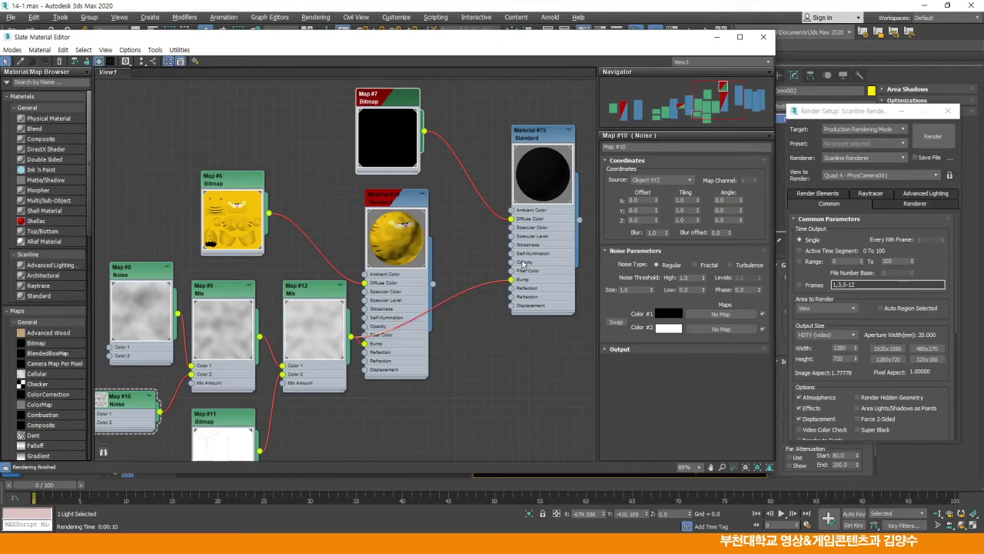
double_click(543, 138)
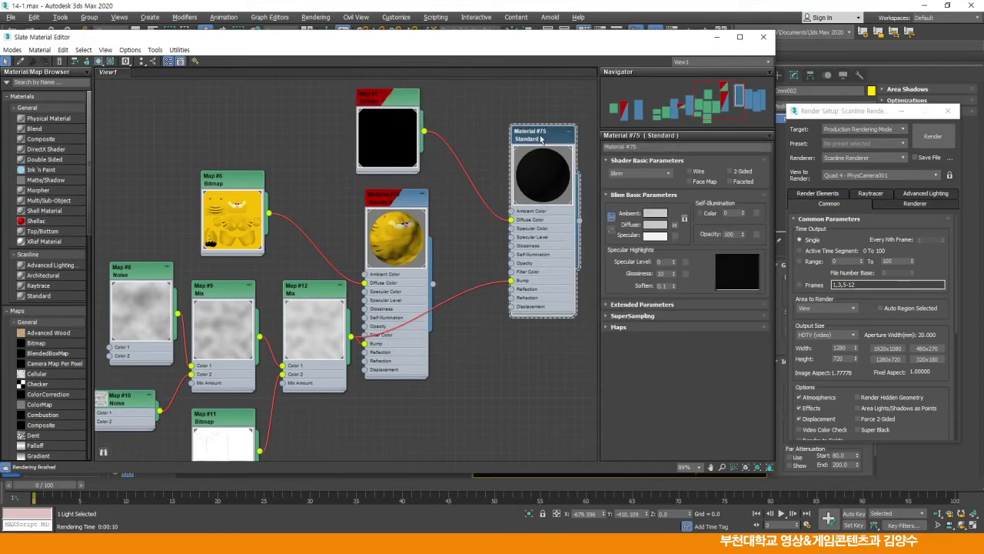
click(619, 327)
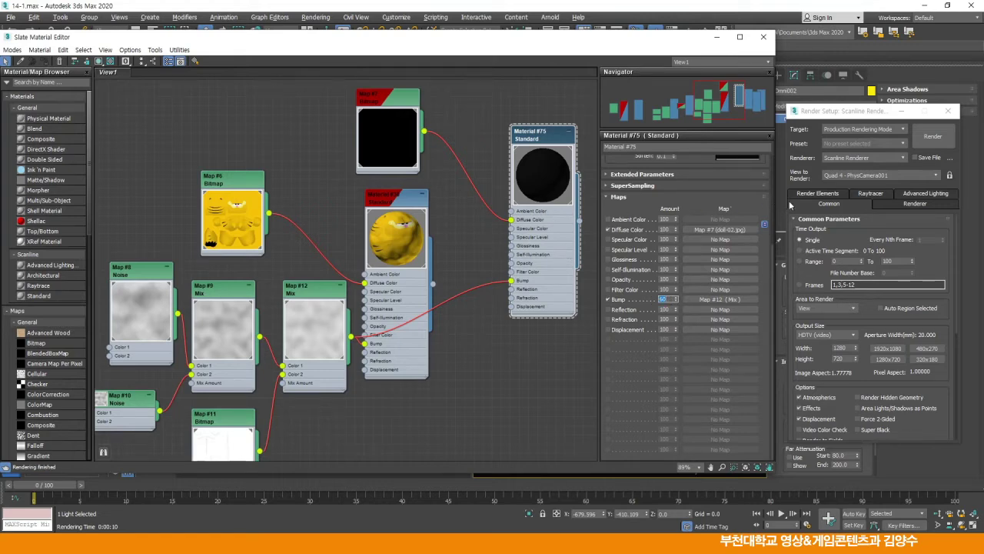
click(929, 138)
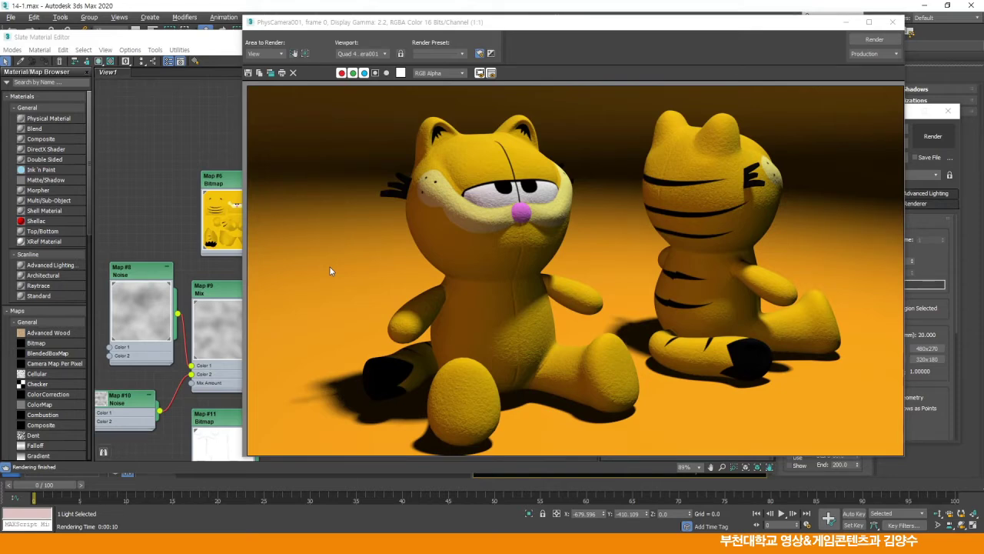
click(894, 24)
Step: Space out the material nodes beyond Material #75 and shift Material #30 slightly to the right
middle_drag(475, 124, 449, 120)
middle_drag(444, 184, 345, 183)
scroll(345, 182, down, 1)
middle_drag(503, 194, 371, 183)
drag(476, 166, 526, 165)
drag(438, 189, 454, 165)
middle_drag(271, 218, 396, 215)
middle_drag(308, 225, 391, 225)
mouse_move(359, 184)
mouse_down()
mouse_move(383, 179)
mouse_move(376, 186)
mouse_up()
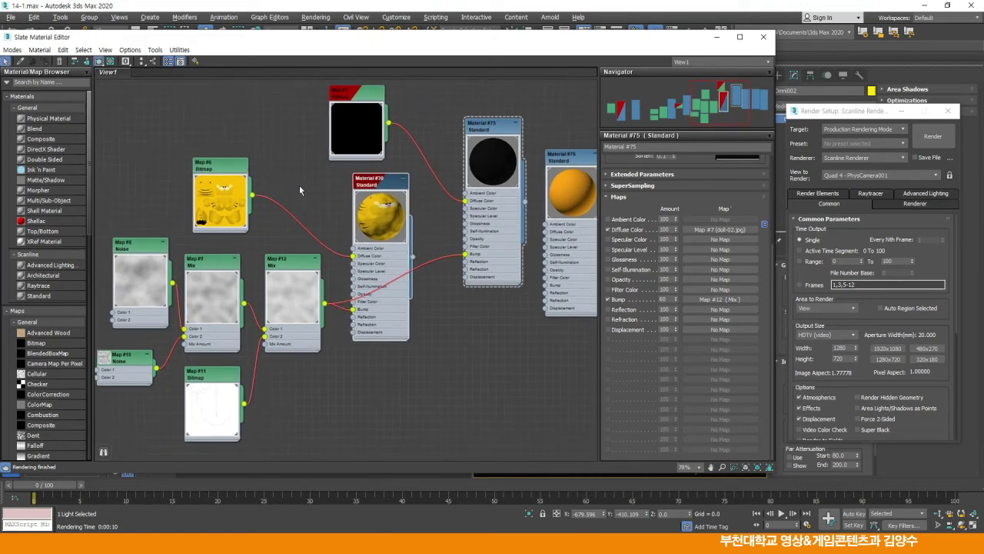
Step: Move the Map #12 Mix node closer to Map #9 and Material #30 farther away to widen the gap between them
scroll(335, 200, up, 5)
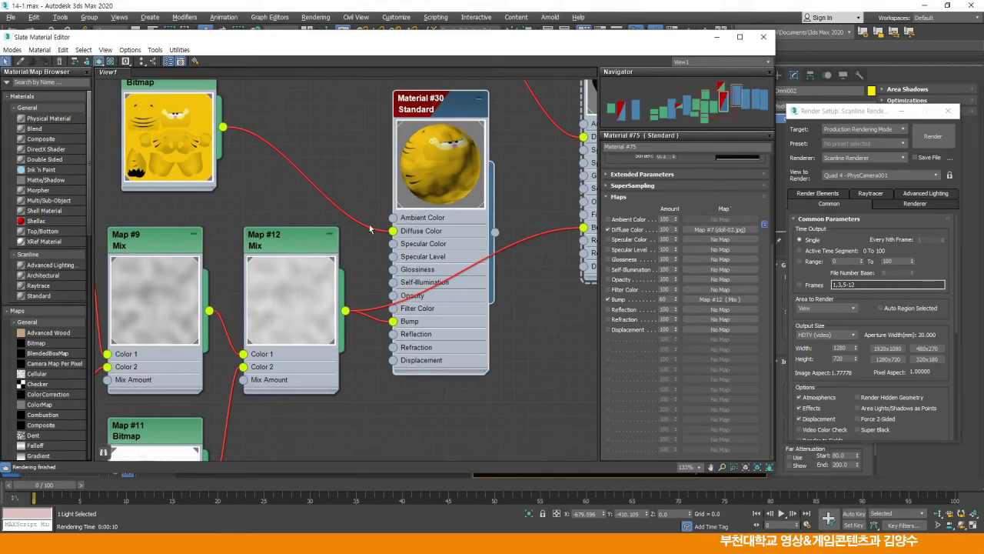
drag(303, 240, 277, 241)
drag(439, 103, 467, 91)
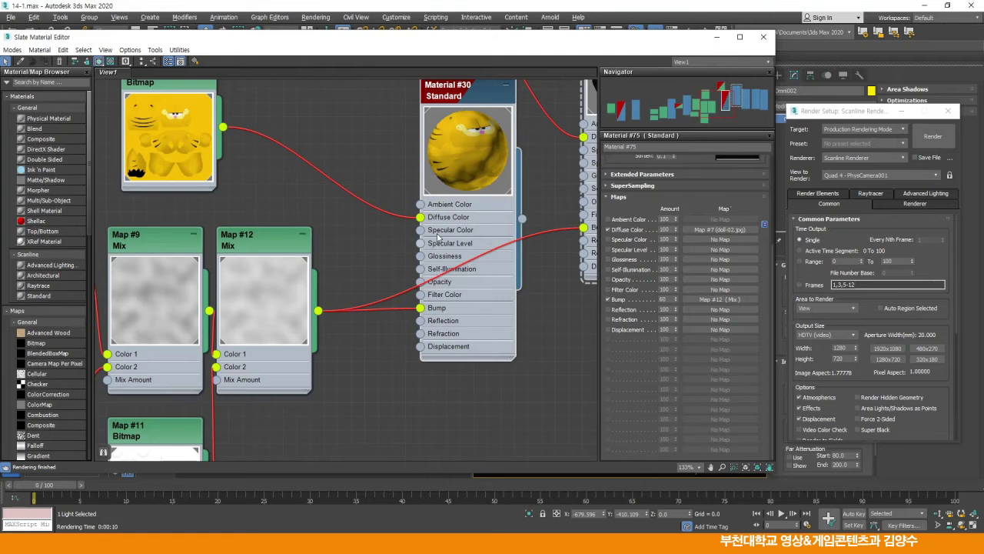
middle_drag(428, 243, 431, 261)
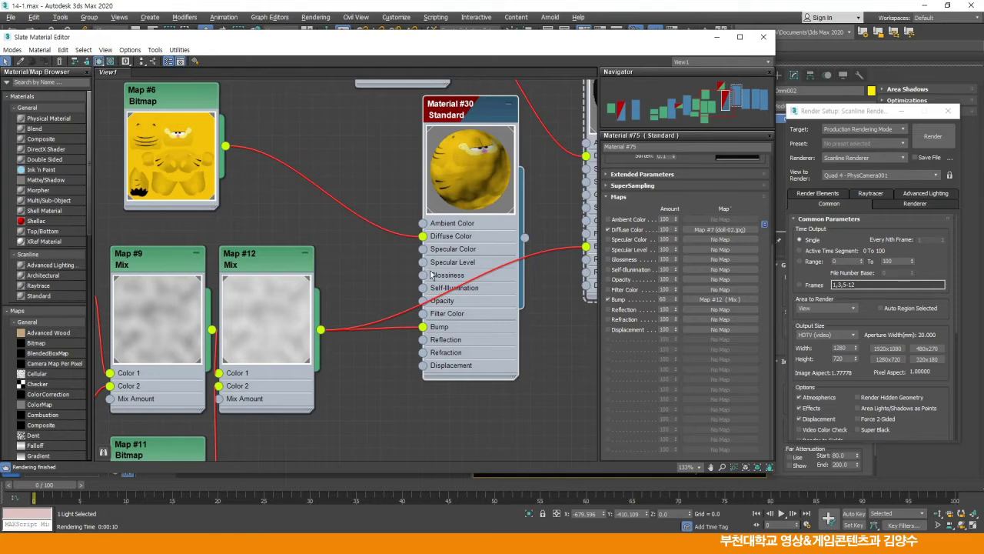
Step: Add a Bitmap map to Material #30's Specular Level slot using the dollCompleteMap image
drag(422, 265, 388, 266)
mouse_move(416, 270)
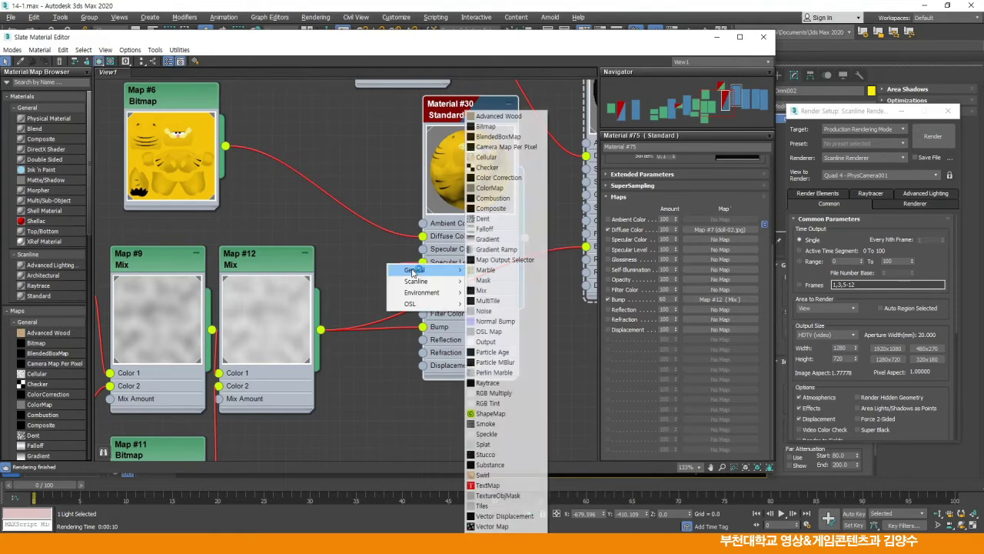
click(486, 126)
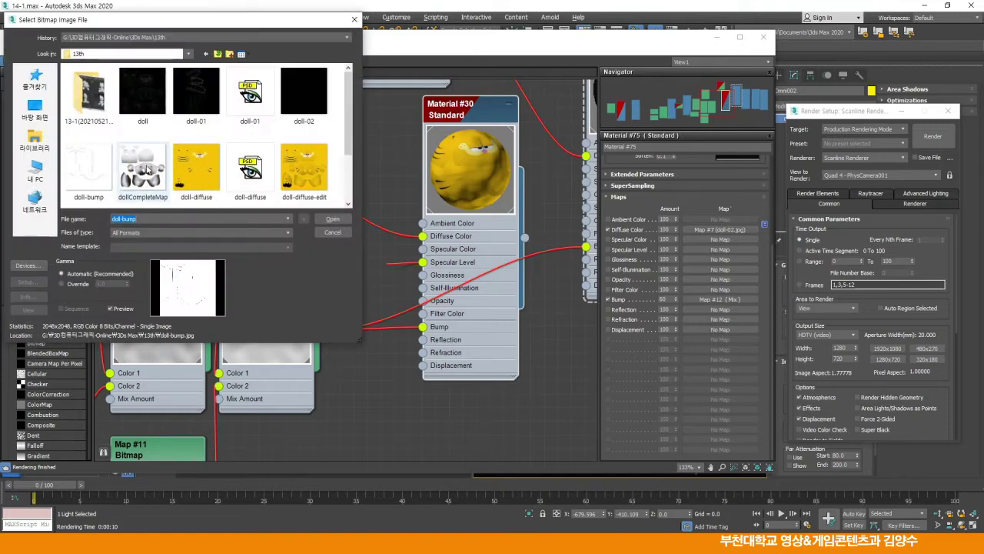
click(141, 174)
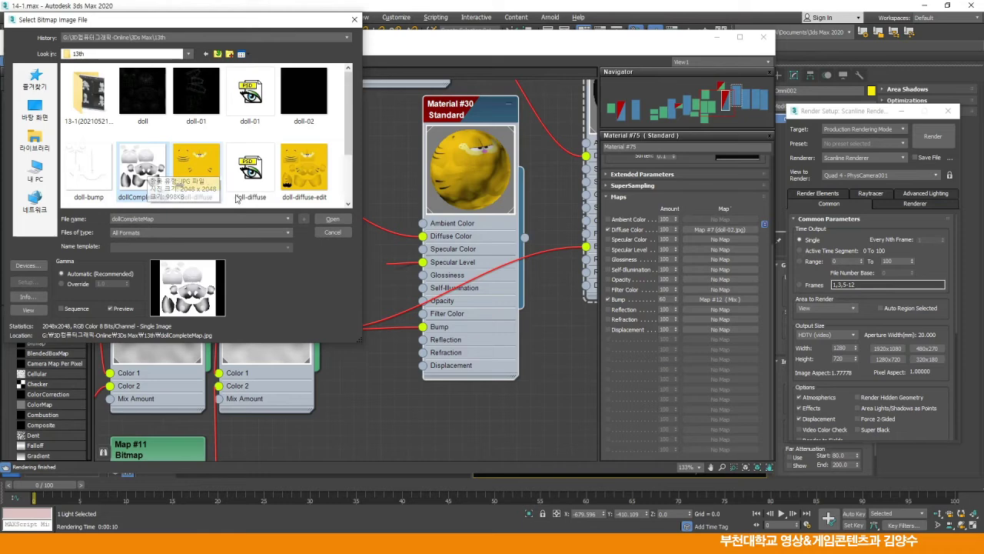
click(332, 219)
Step: Place the dollCompleteMap bitmap between the diffuse bitmap and Material #30, enlarge its preview, and test-render the camera view
drag(385, 256, 351, 124)
double_click(287, 220)
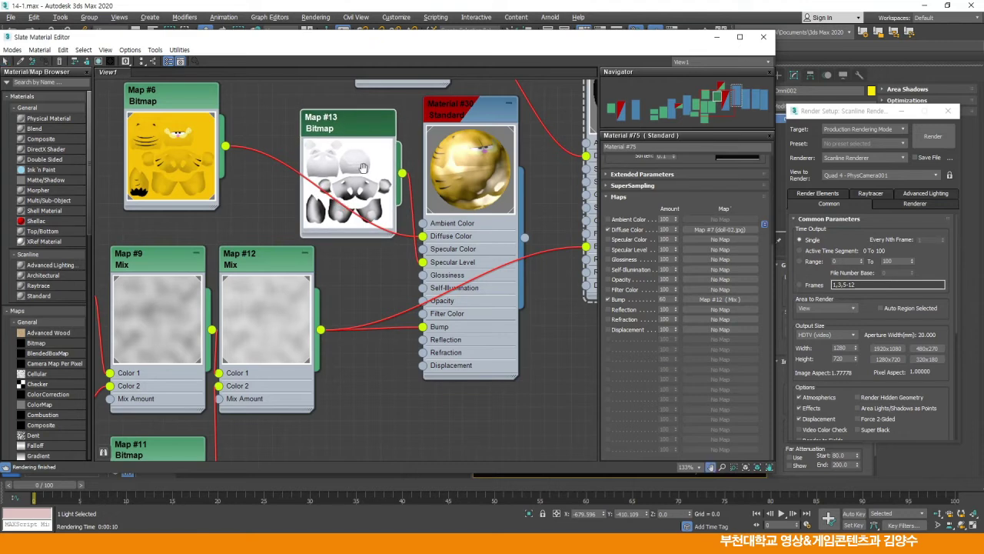
middle_drag(350, 127, 359, 161)
drag(358, 162, 356, 160)
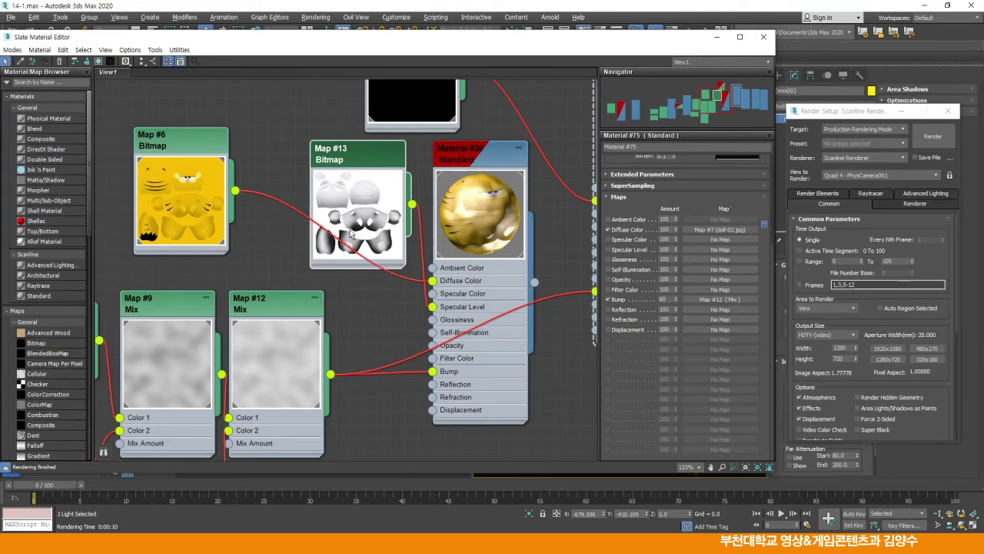
drag(357, 159, 346, 165)
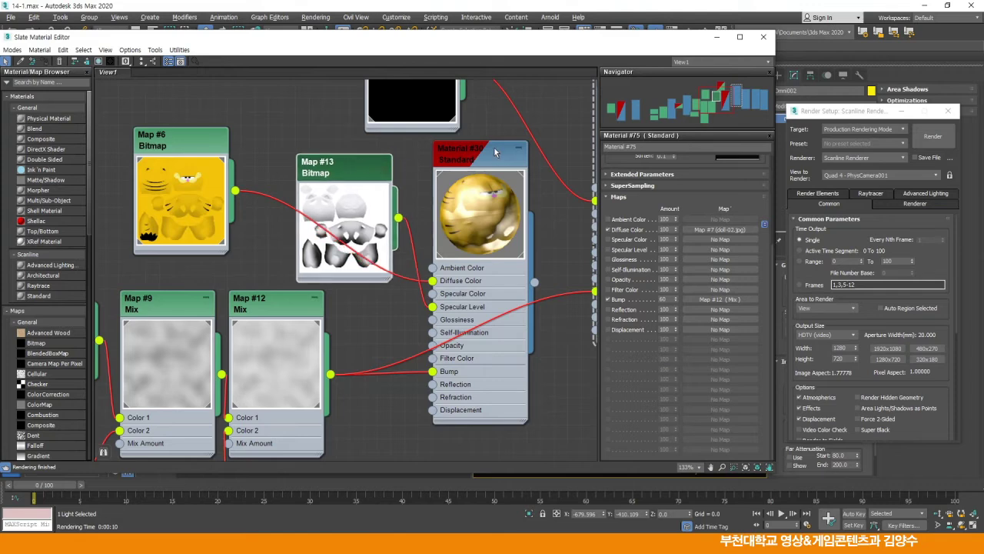
click(933, 136)
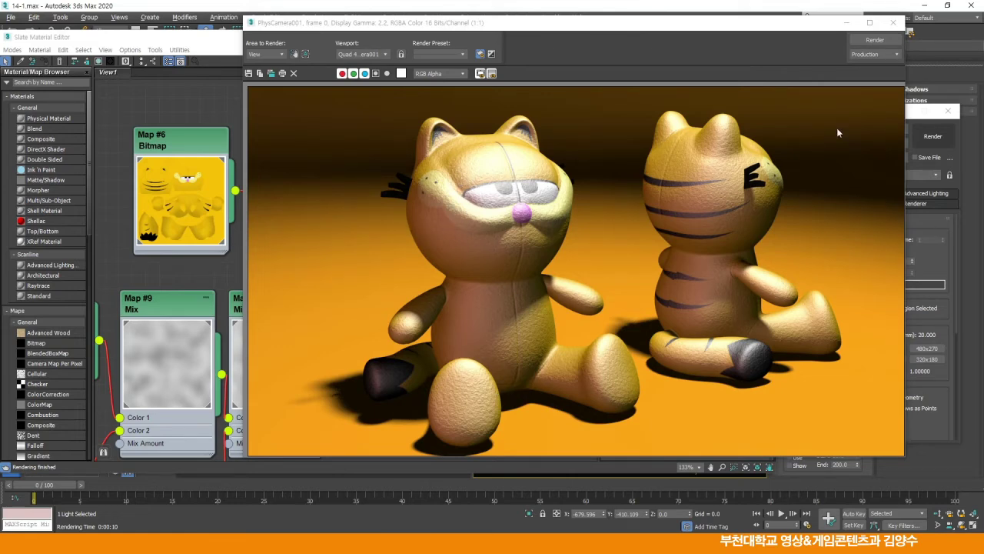
click(892, 22)
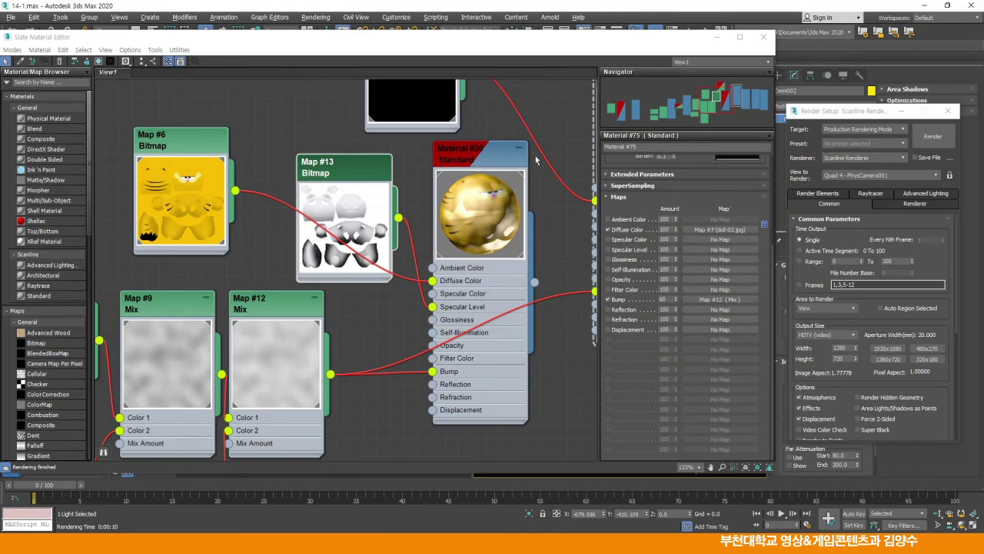
Step: Shift Material #30 slightly left and lower the amount of its Specular Level map
double_click(478, 160)
drag(497, 161, 474, 161)
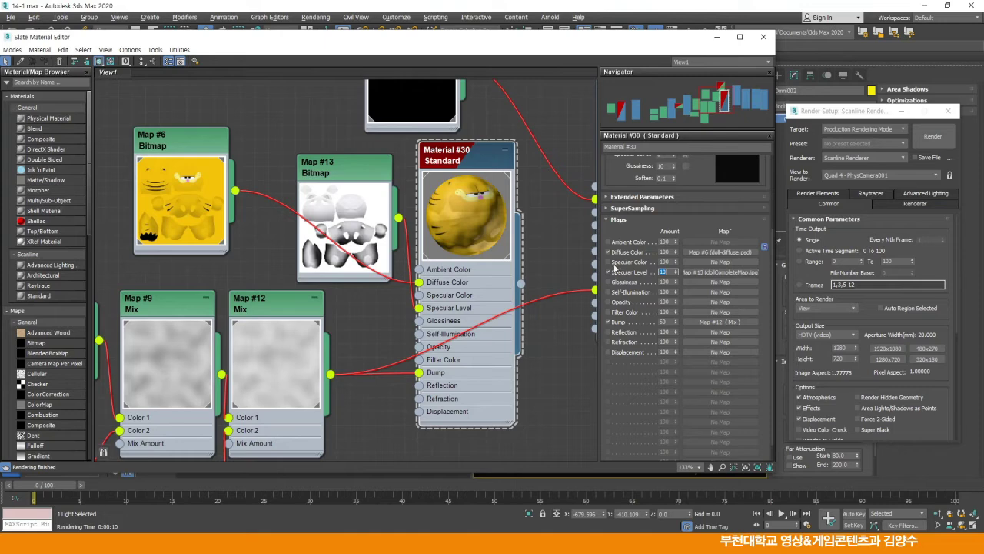
Step: Test-render the camera view, set Material #30's Specular Level map amount to 5, and test-render again
click(928, 136)
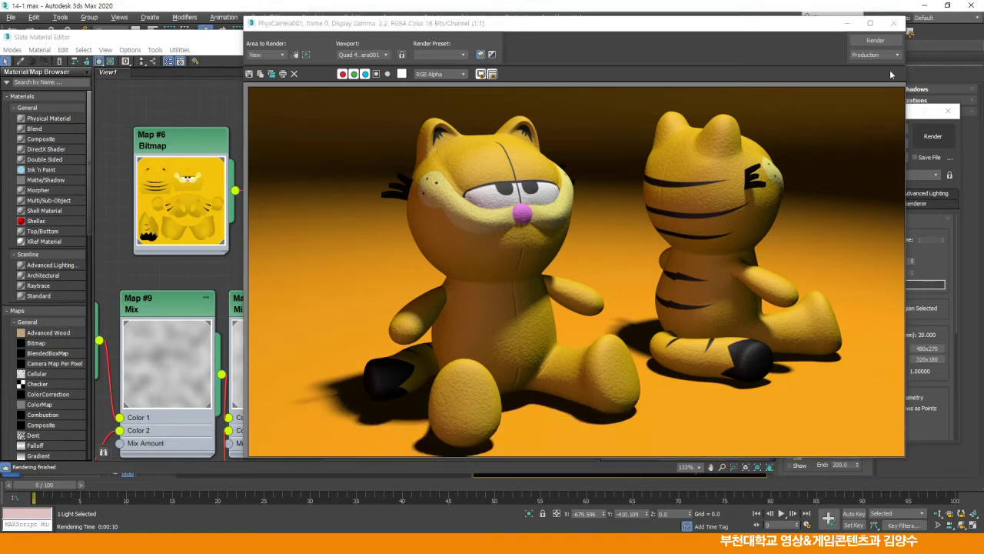
click(893, 23)
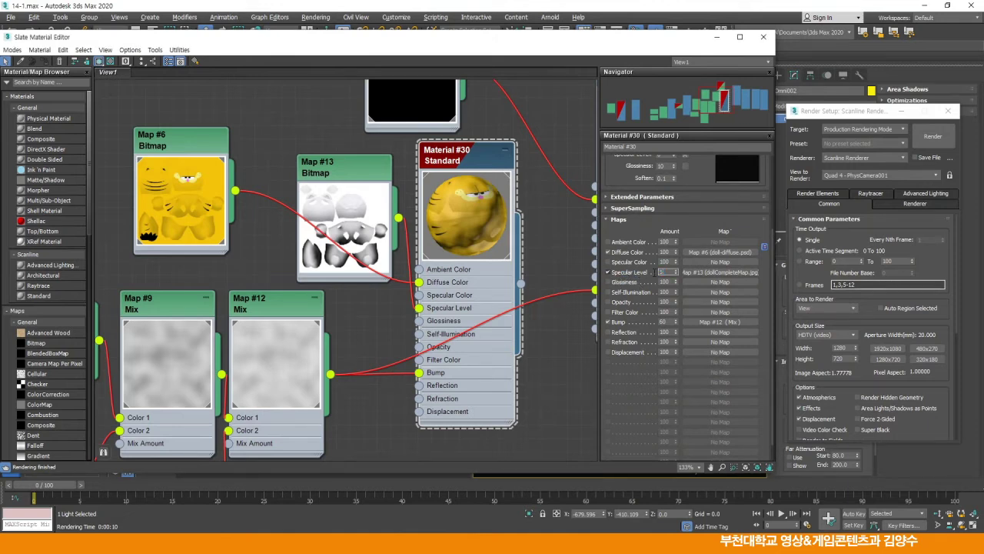
click(933, 136)
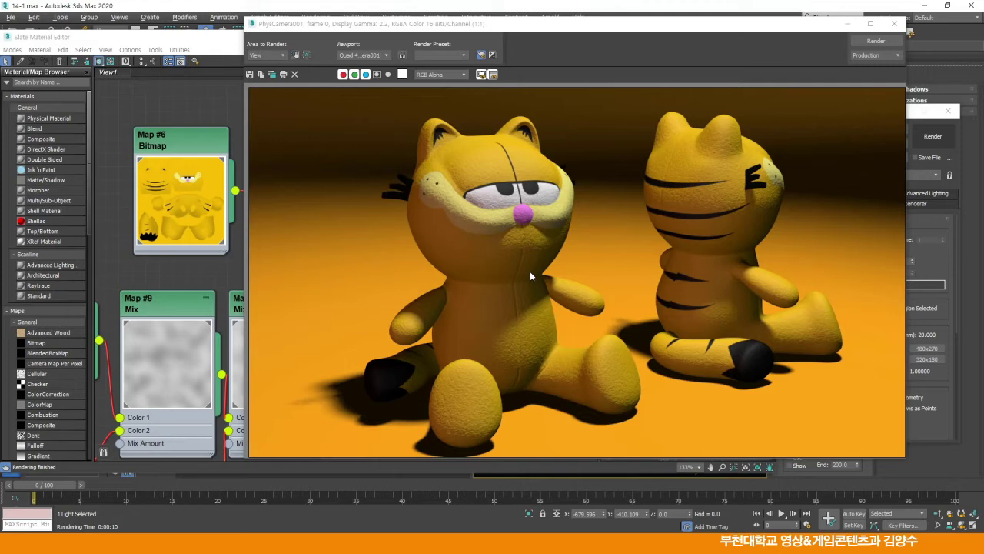
click(894, 23)
Step: Shift the Map #13 bitmap node away from Material #30, disconnect it from Specular Level, and test-render the camera view
drag(345, 165, 315, 155)
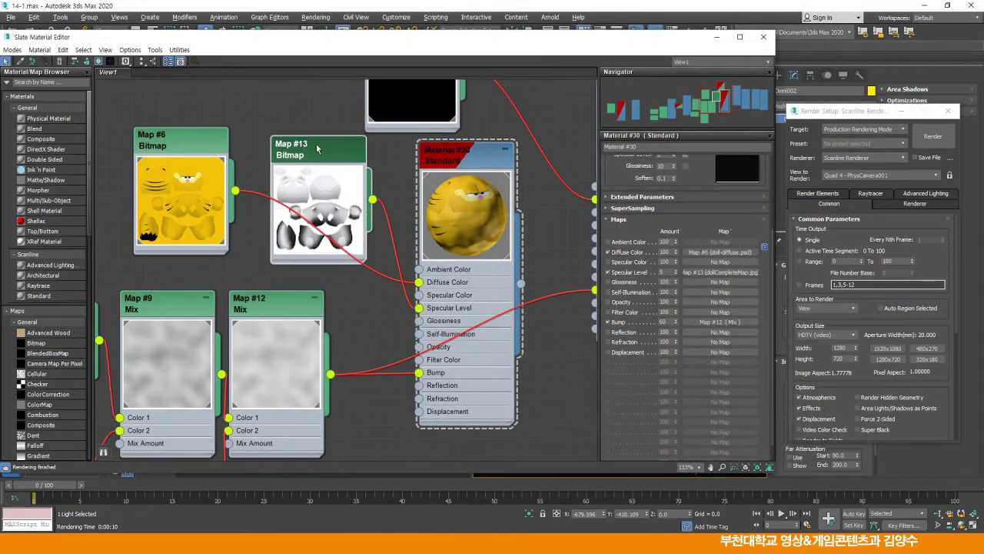
drag(416, 310, 396, 313)
click(933, 136)
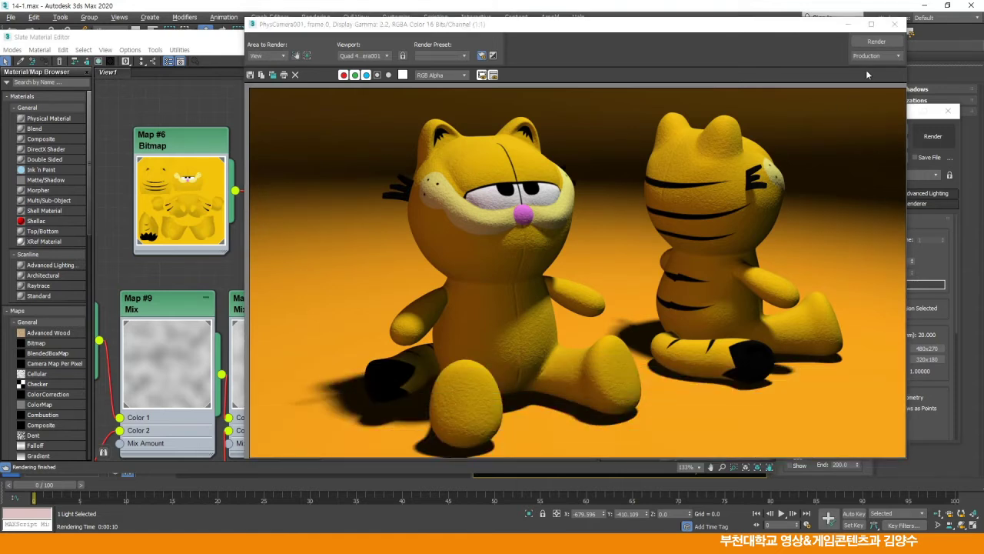
click(894, 24)
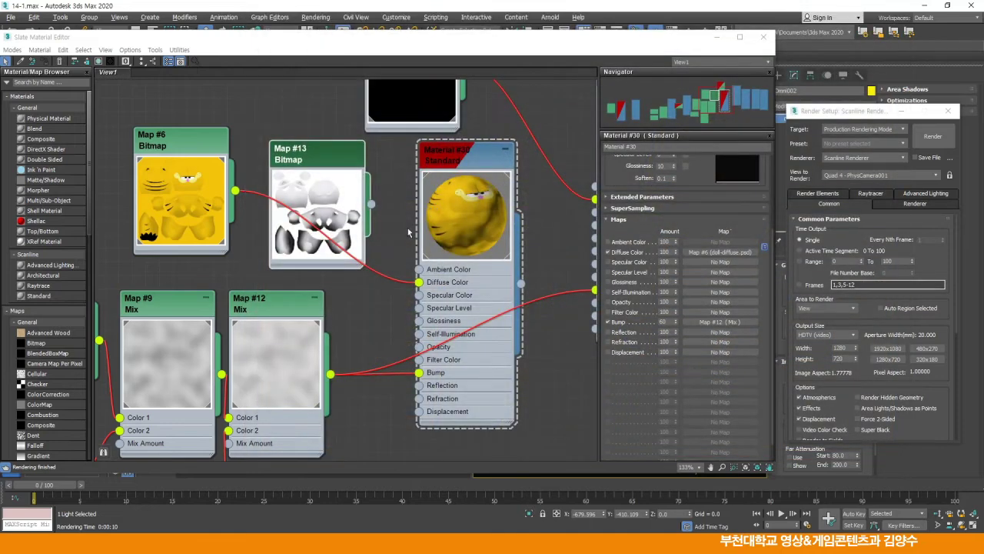
Step: Reconnect Map #13 to Material #30's Specular Level with an amount of 5 and test-render the camera view
drag(372, 205, 421, 309)
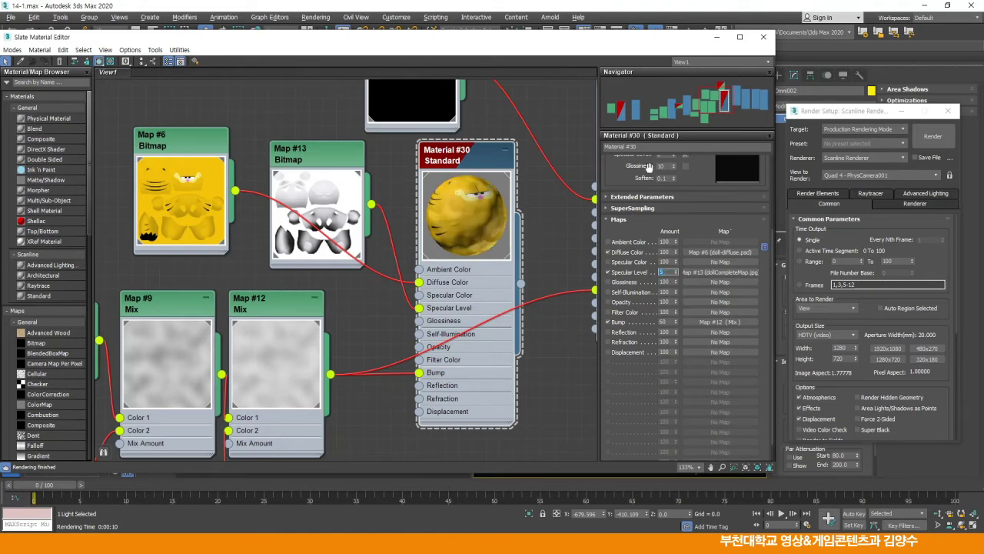
click(933, 136)
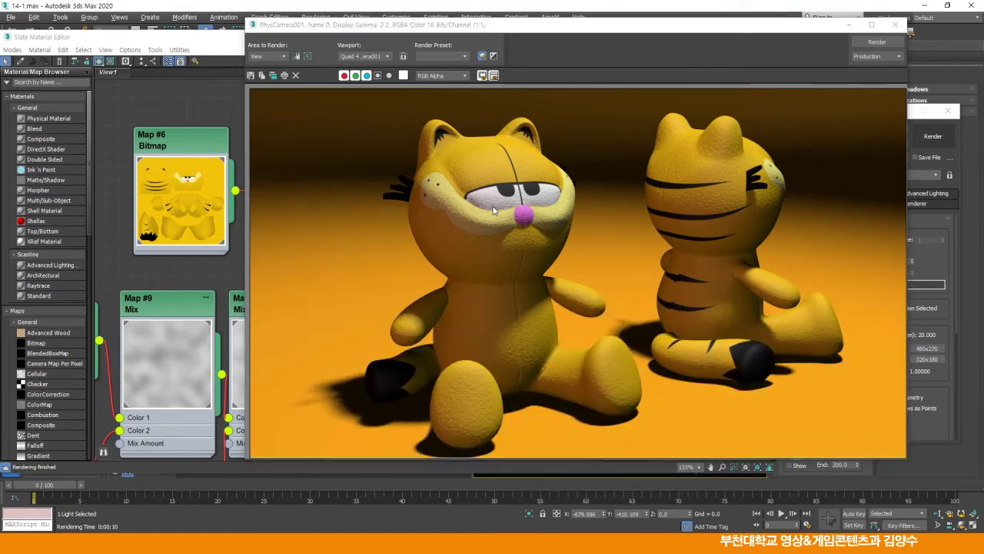
click(895, 25)
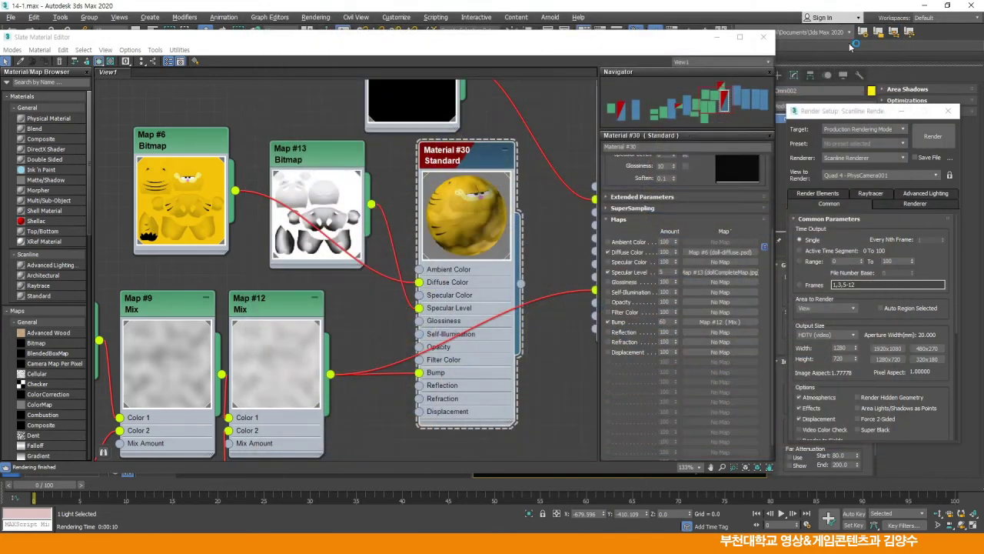
Step: Disconnect Map #13 from Specular Level, move it nearer the diffuse bitmap, and close the material editor and render settings
drag(419, 308, 380, 230)
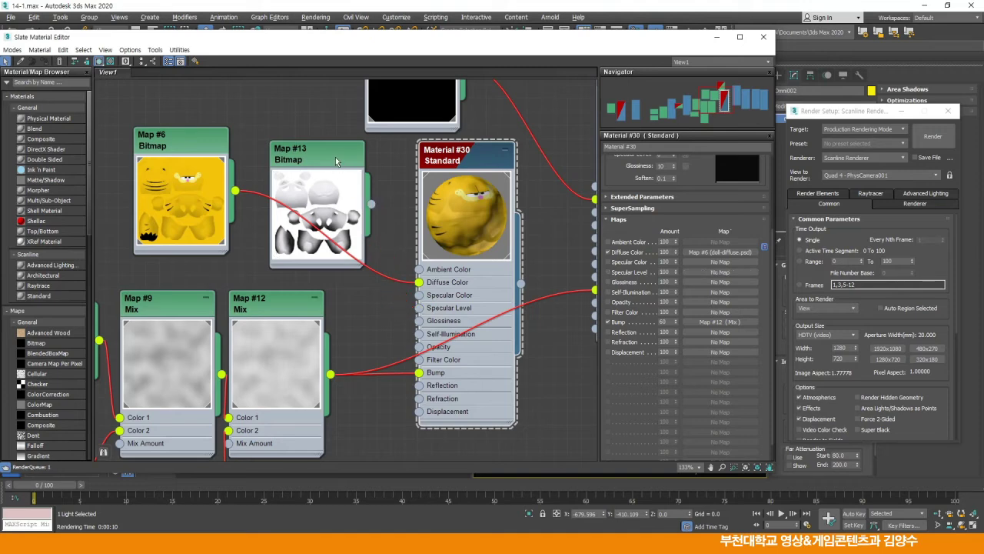
drag(332, 156, 321, 146)
scroll(212, 454, down, 2)
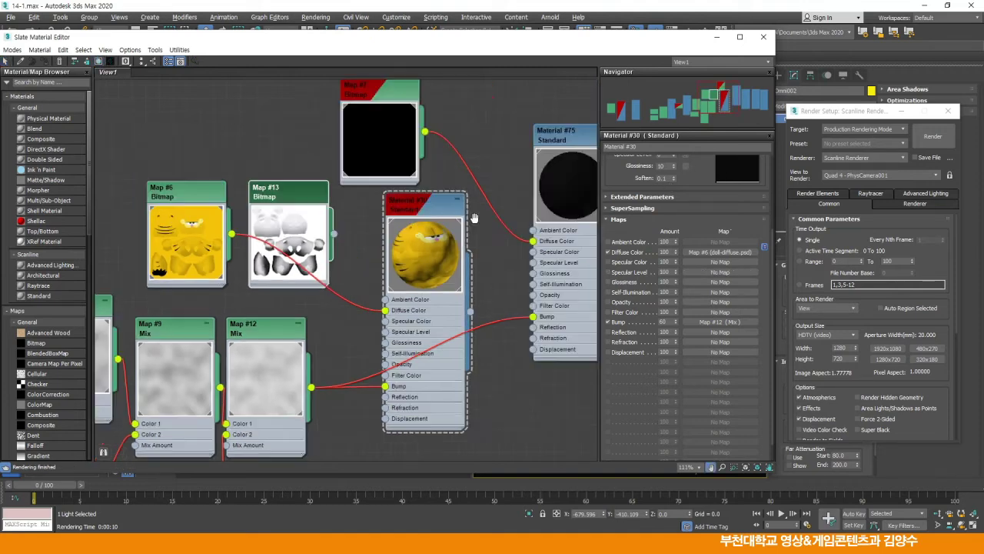
click(763, 38)
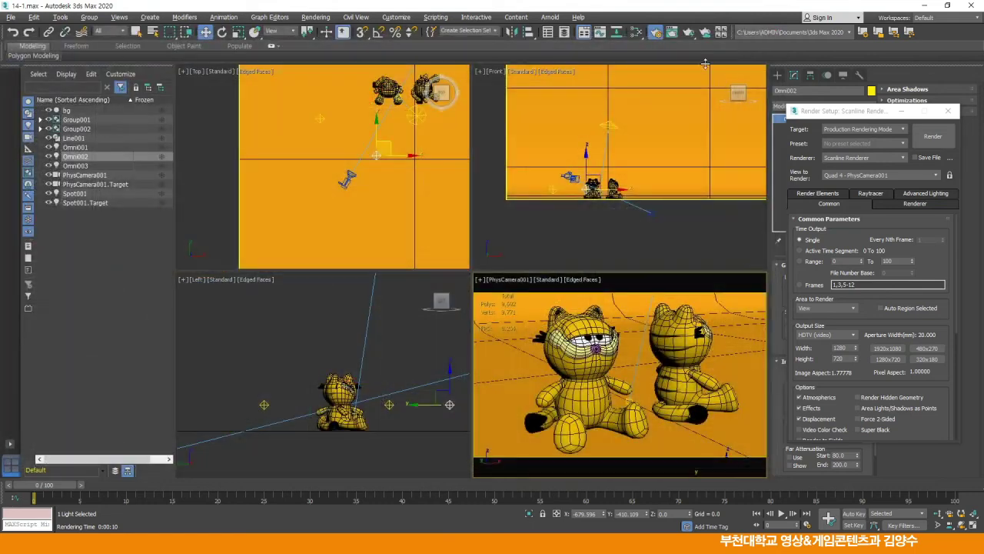
click(948, 111)
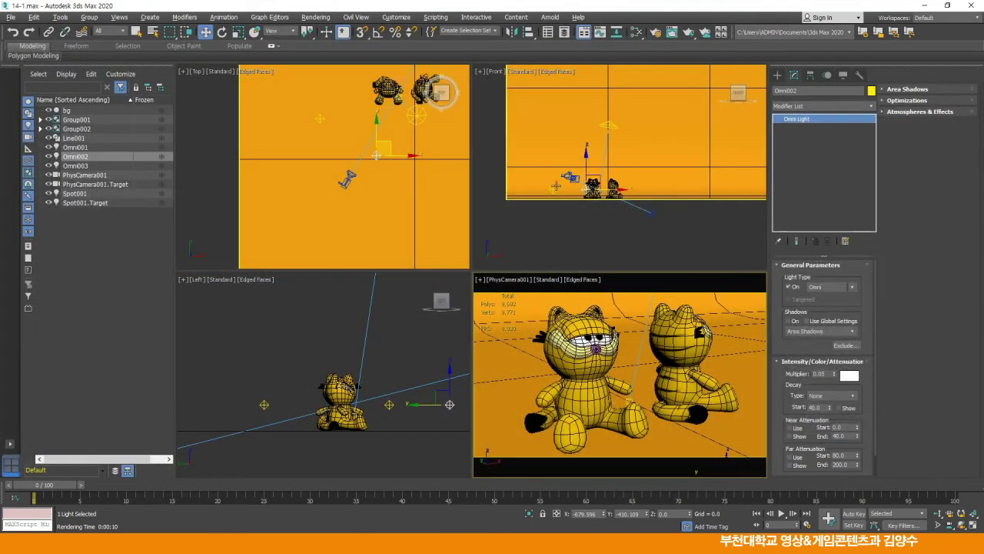
Step: Clone the front-facing doll group as a copy behind it on the left, and rotate the copy to face another direction
middle_drag(418, 176, 319, 220)
scroll(322, 198, up, 3)
middle_drag(333, 179, 284, 192)
click(286, 206)
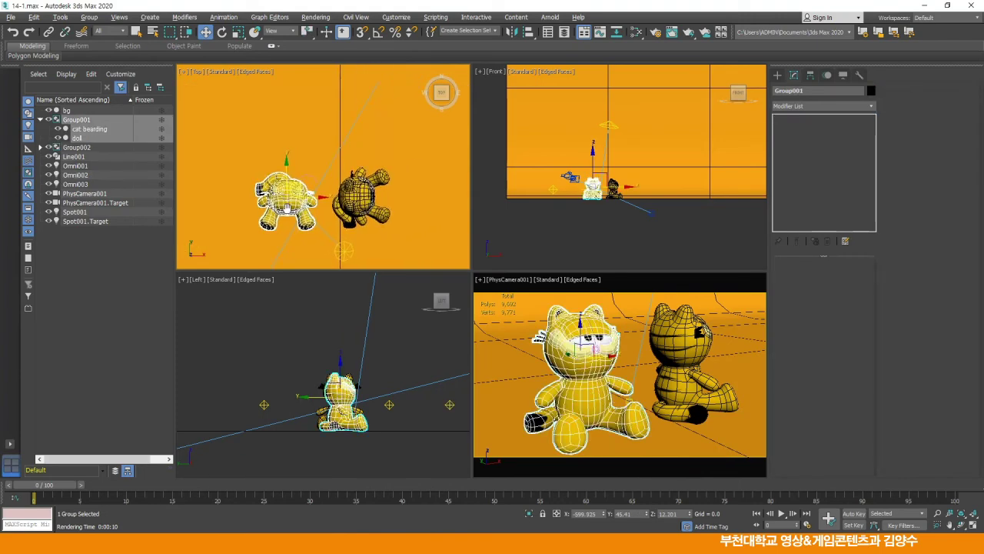
mouse_move(306, 190)
shift+mouse_down()
mouse_move(296, 129)
mouse_move(268, 129)
shift+mouse_up()
click(492, 315)
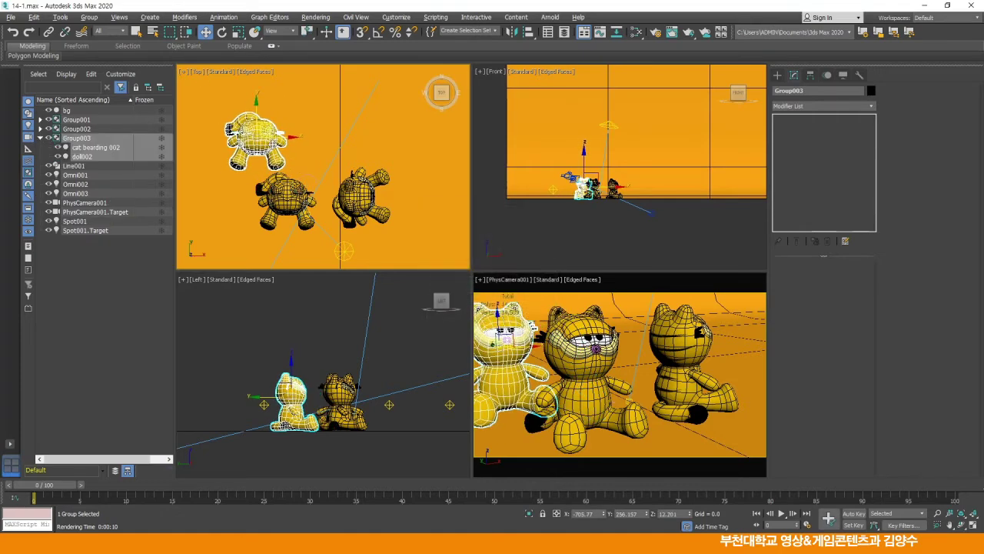
click(222, 32)
drag(282, 117, 301, 254)
Step: Clone the rotated doll as a copy, then turn it and place it behind the gap between the two original dolls
click(205, 31)
mouse_move(286, 137)
mouse_down()
mouse_move(505, 134)
mouse_move(448, 147)
mouse_up()
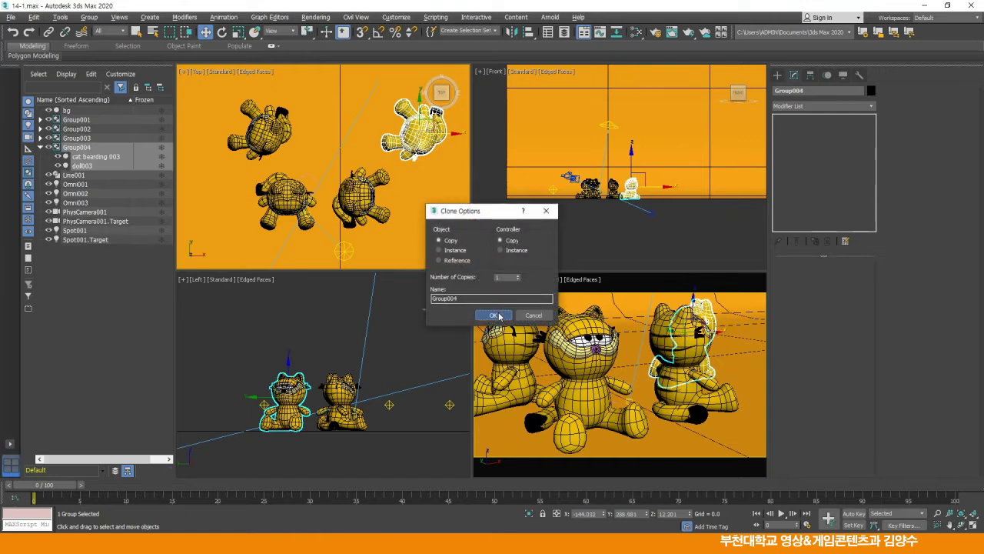
click(496, 315)
click(221, 32)
mouse_move(393, 117)
mouse_down()
mouse_move(400, 162)
mouse_move(421, 198)
mouse_up()
click(205, 31)
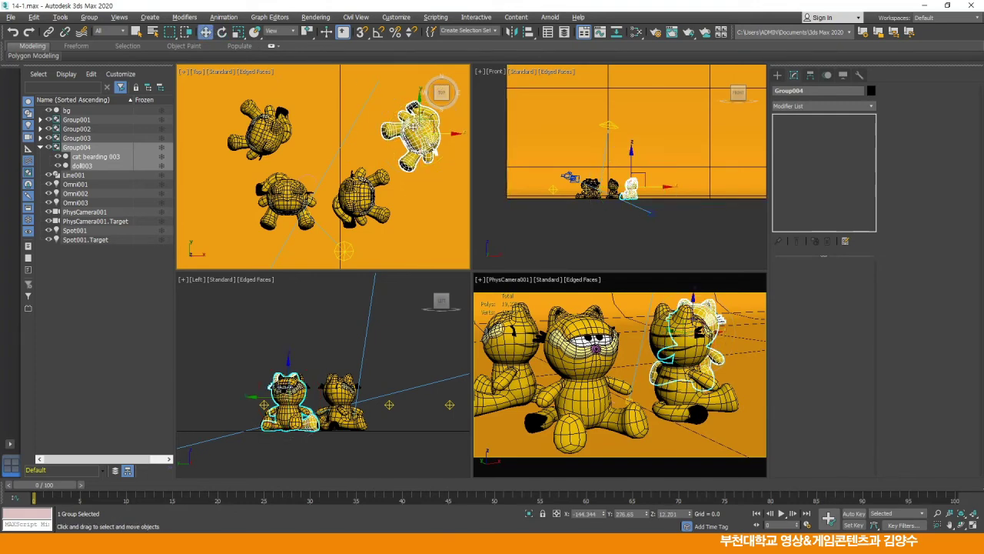
mouse_move(431, 125)
mouse_down()
mouse_move(362, 125)
mouse_move(370, 125)
mouse_up()
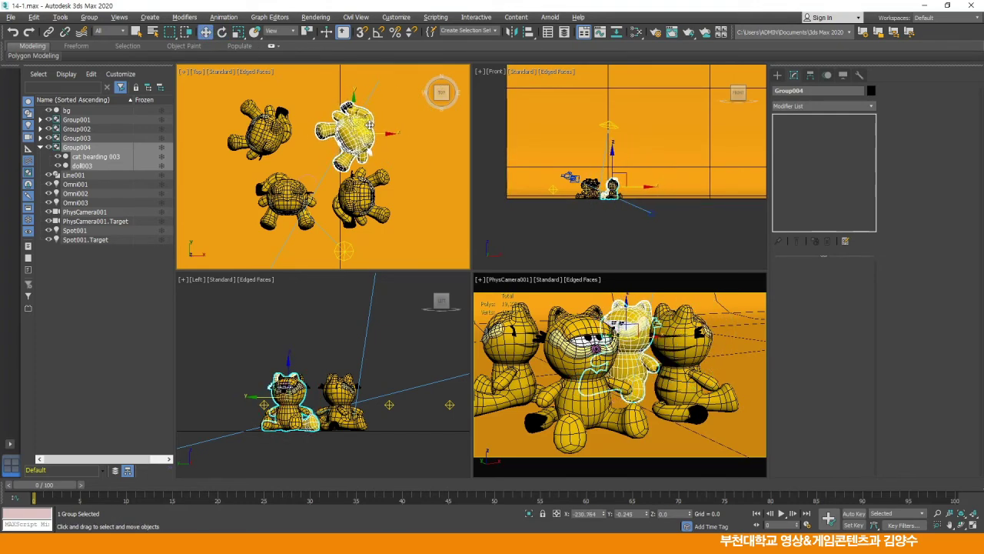
key(e)
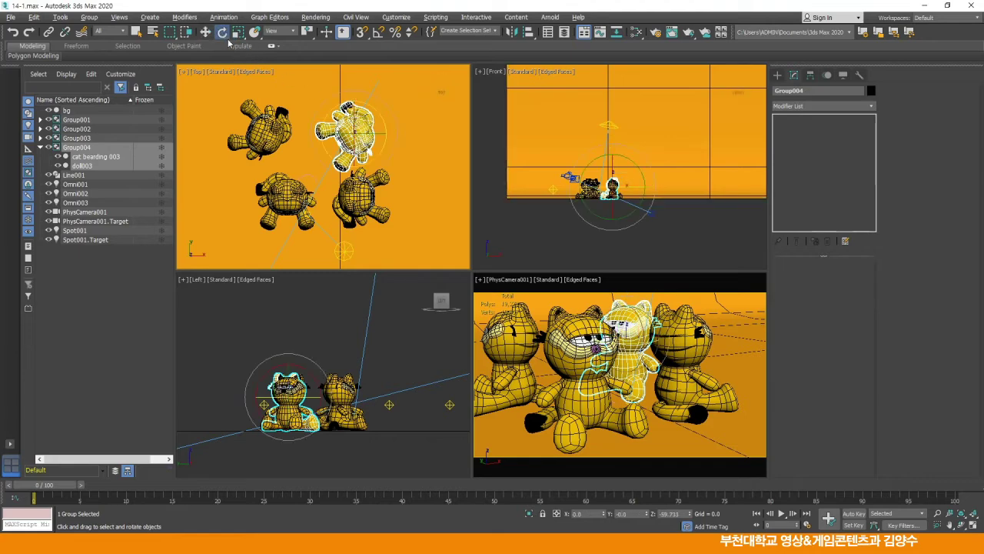
mouse_move(379, 109)
mouse_down()
mouse_move(348, 112)
mouse_move(470, 131)
mouse_up()
Step: Clone the back middle doll as a copy at the far right of the back row and rotate it slightly
key(w)
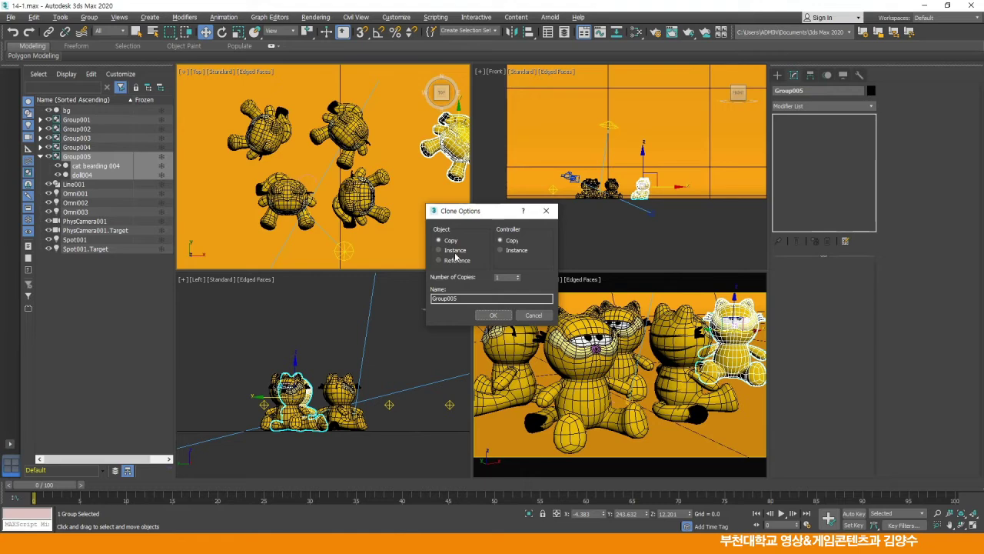
click(493, 315)
key(e)
drag(415, 160, 423, 156)
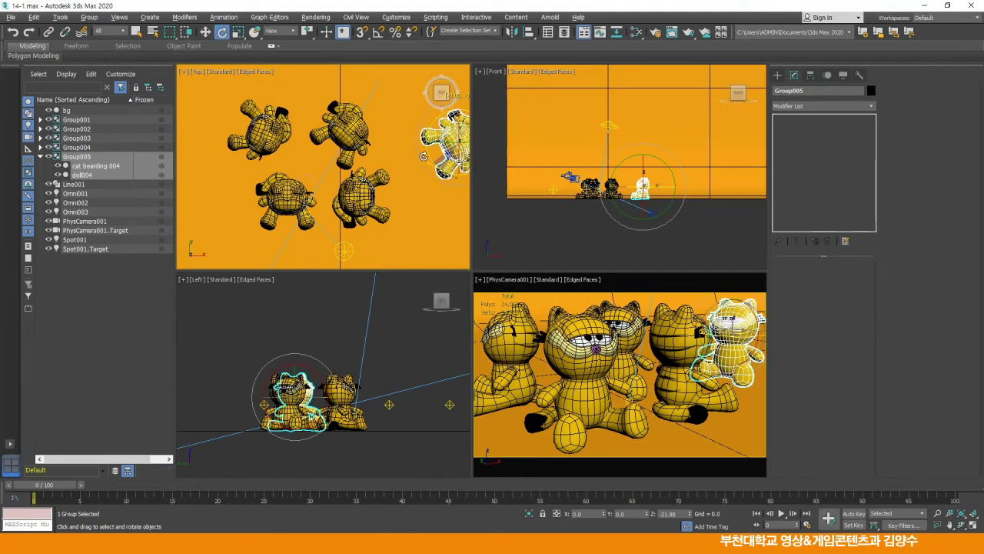
key(w)
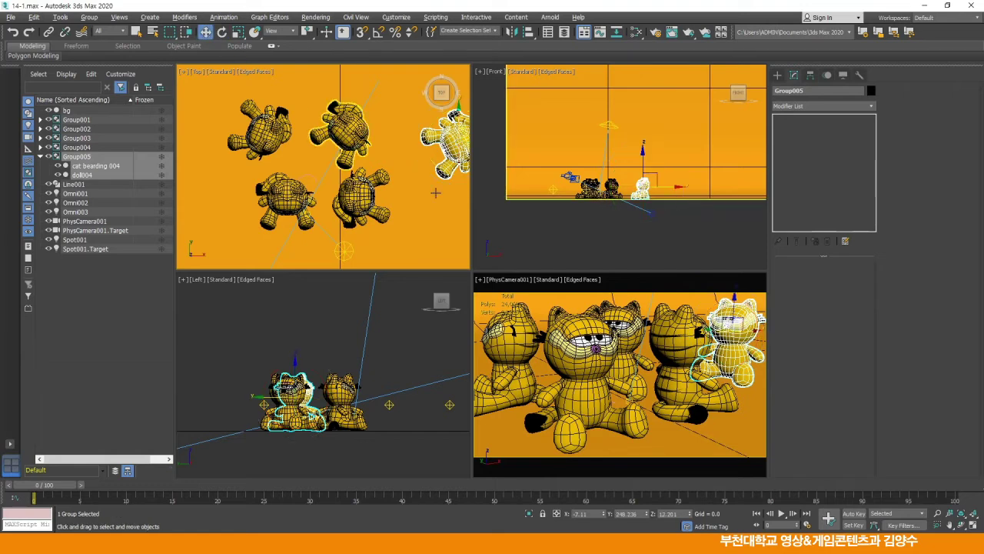
Step: Widen the field of view of PhysCamera001 and pan it so that all five dolls fit in the frame
right_click(746, 459)
click(938, 526)
drag(706, 409, 701, 408)
key(w)
middle_drag(661, 439, 683, 429)
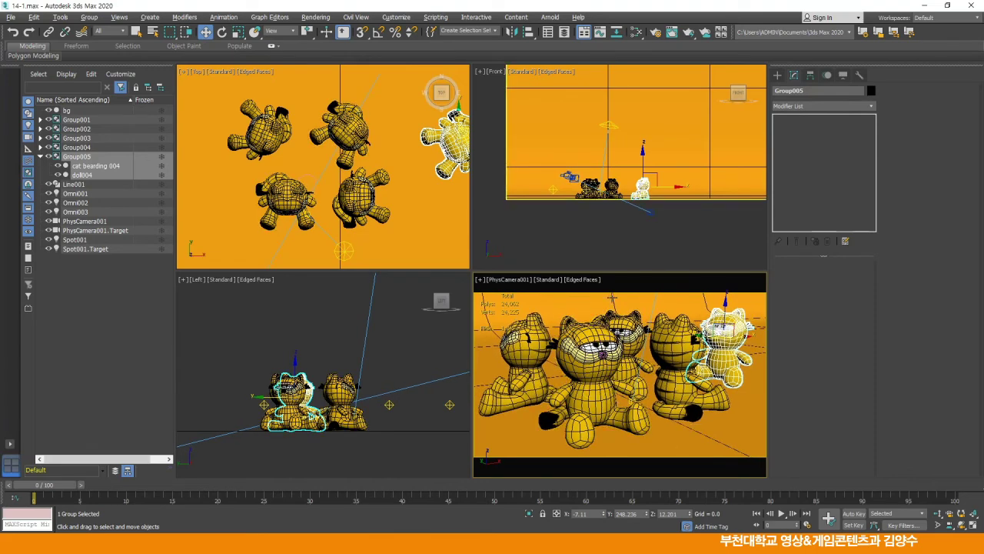
Step: Deselect everything and test-render the camera view with the five dolls
right_click(387, 337)
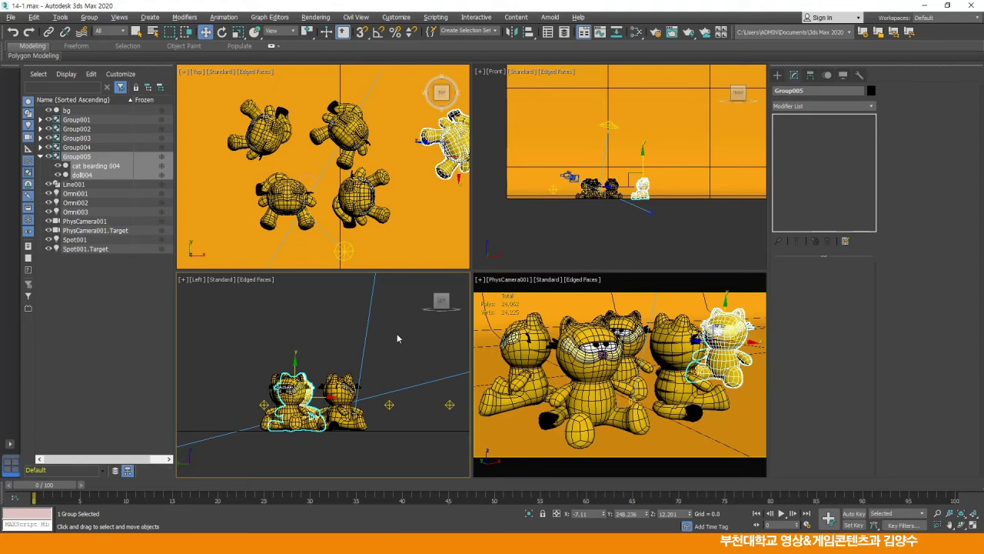
click(397, 337)
right_click(637, 282)
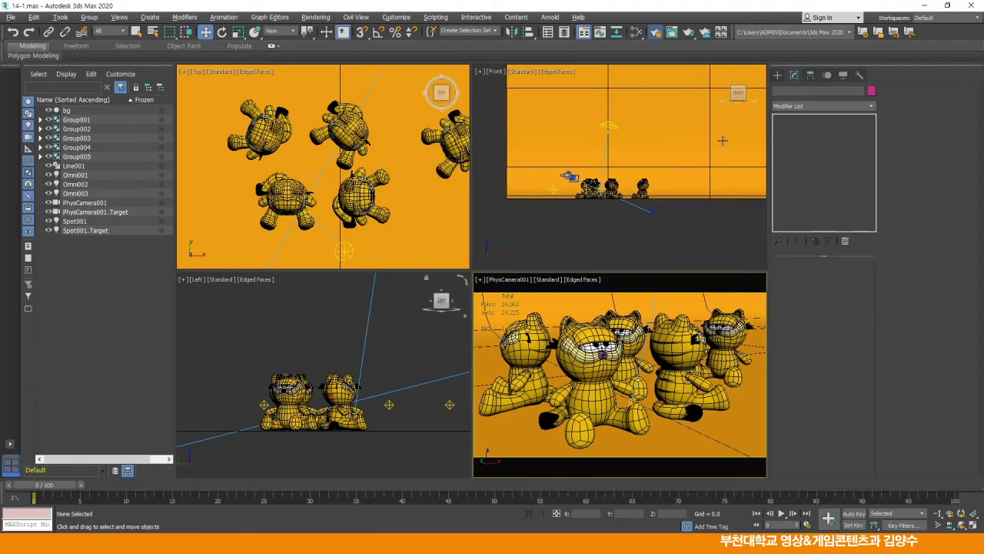
key(F10)
click(914, 138)
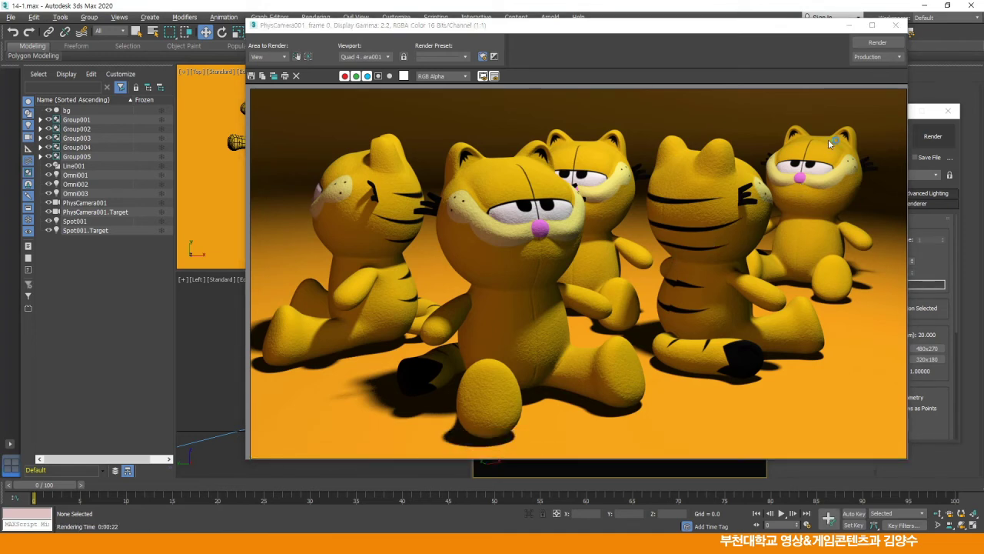
click(896, 24)
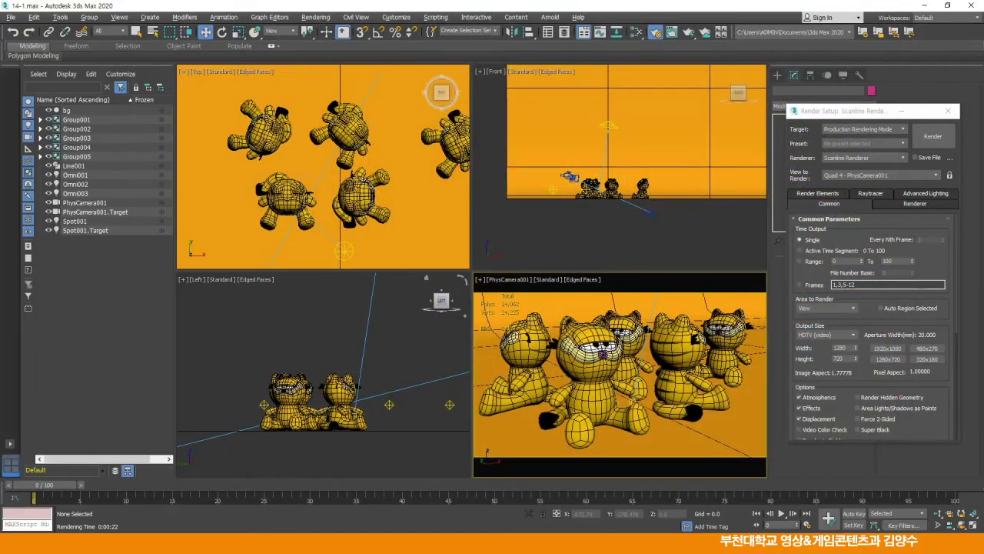
Step: Switch to Photoshop, set the opacity of Layer 1 in doll-diffuse.psd to 30%, and save the file
key(alt+Tab)
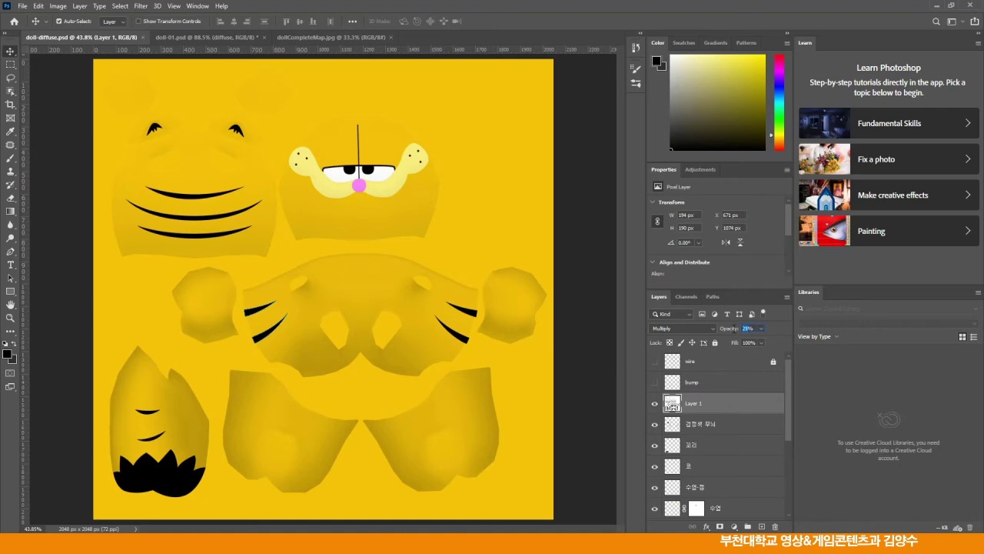
text(0)
key(Return)
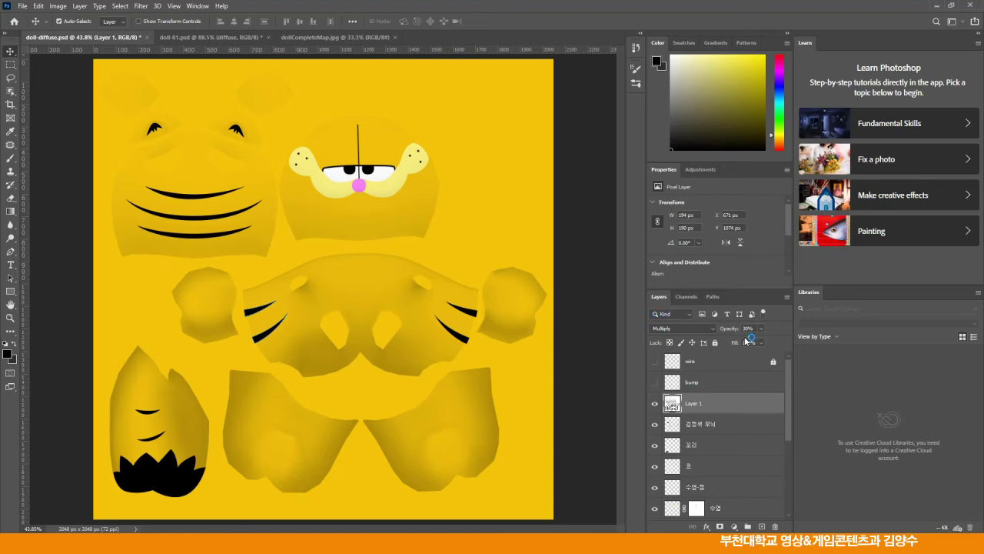
click(23, 6)
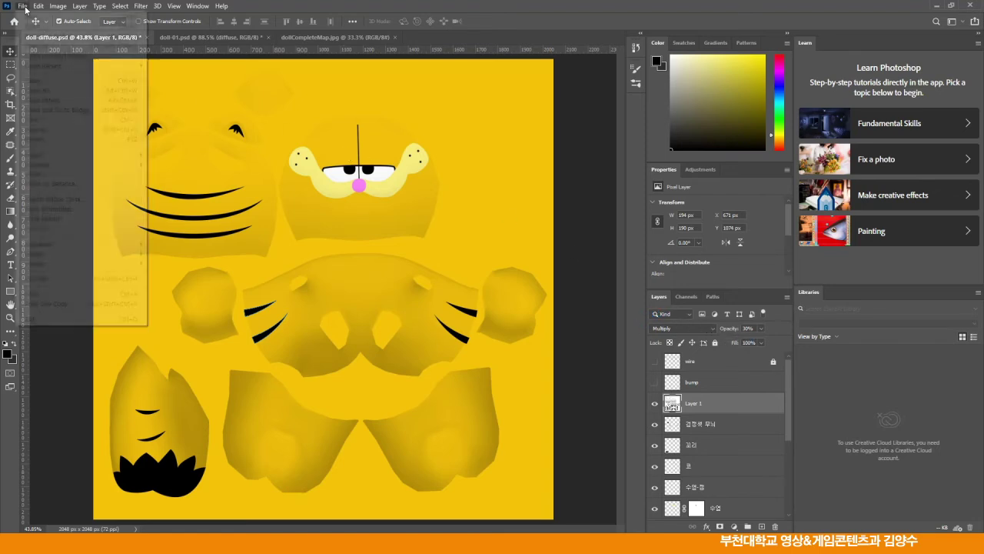
click(33, 119)
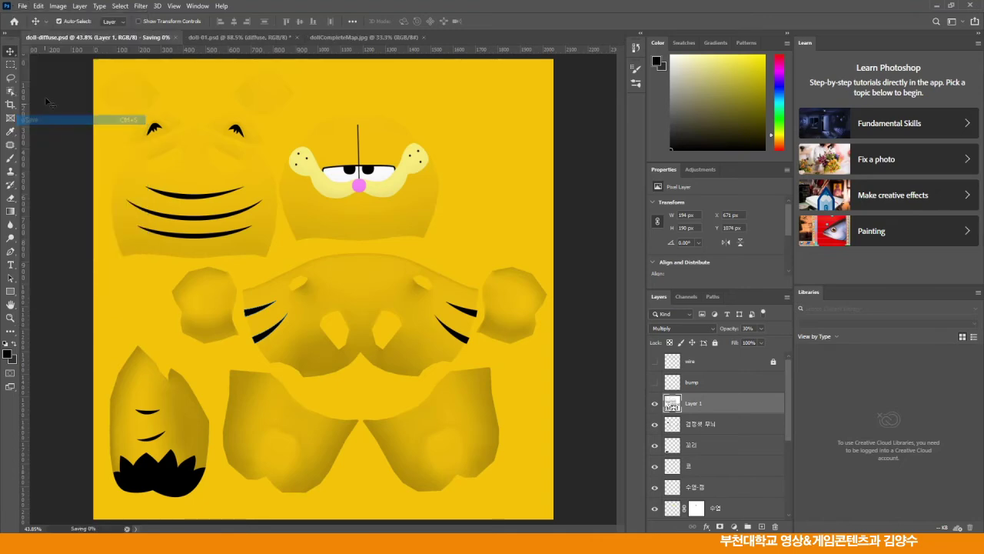
Step: Save a copy of the diffuse texture in JPEG format under the name doll-diffuse-final
click(22, 6)
click(37, 129)
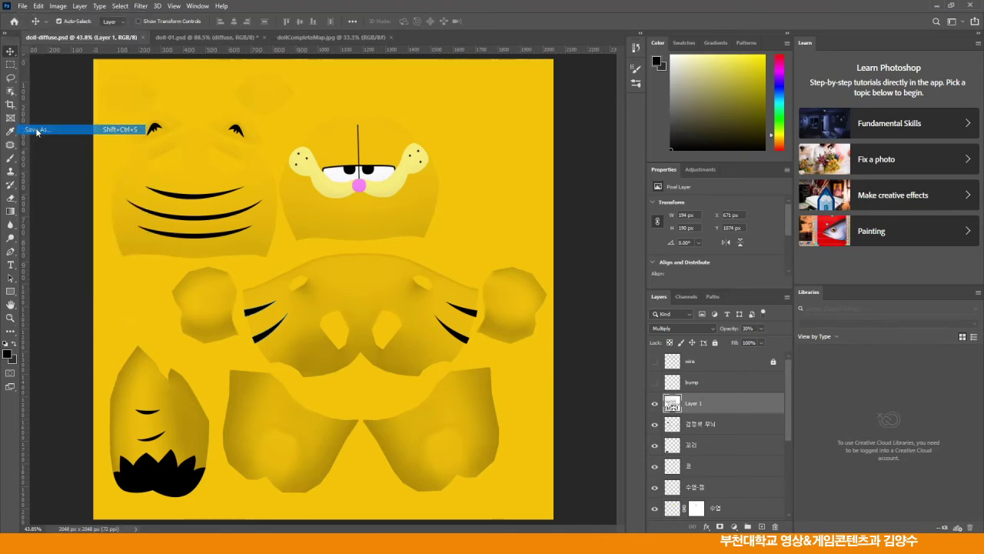
click(558, 360)
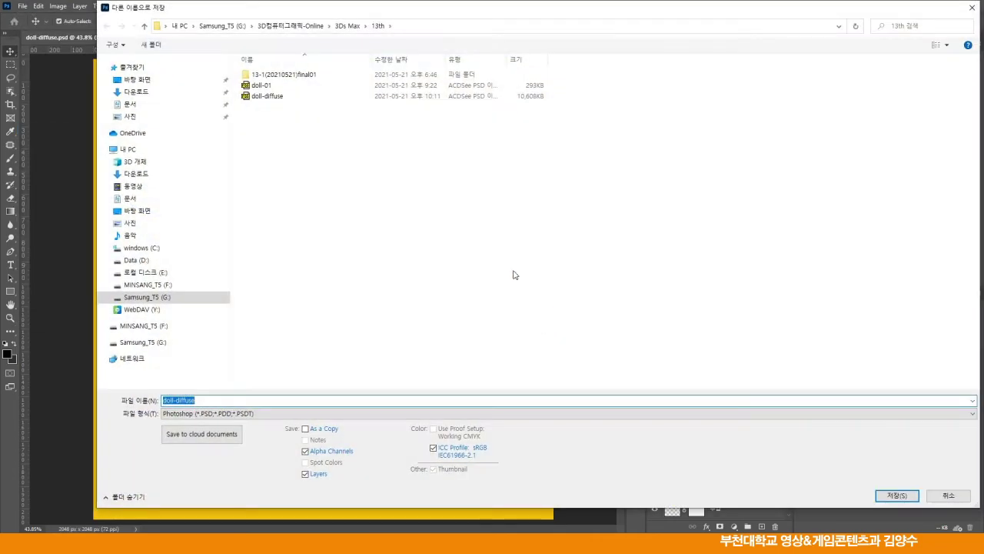
click(223, 413)
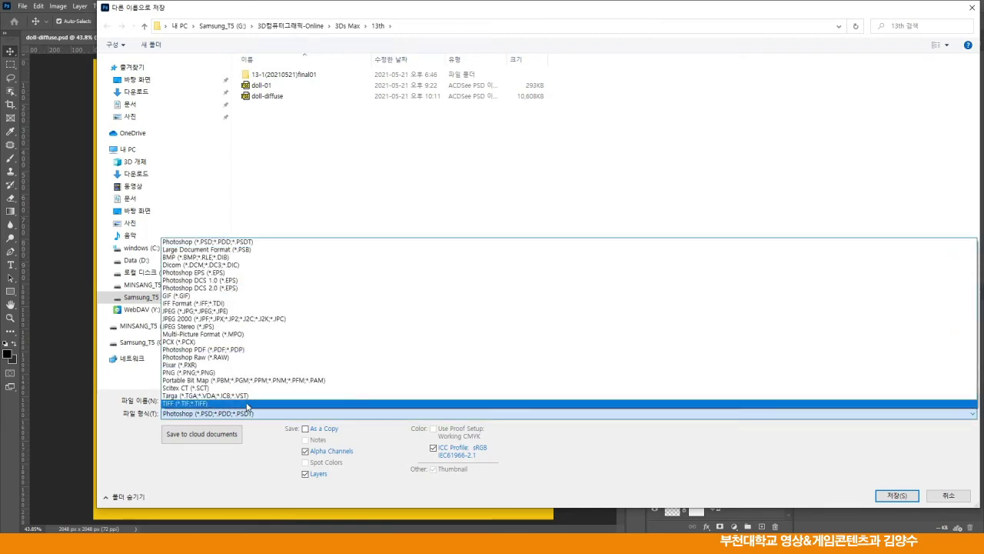
click(190, 312)
click(211, 399)
text(-diffuse-)
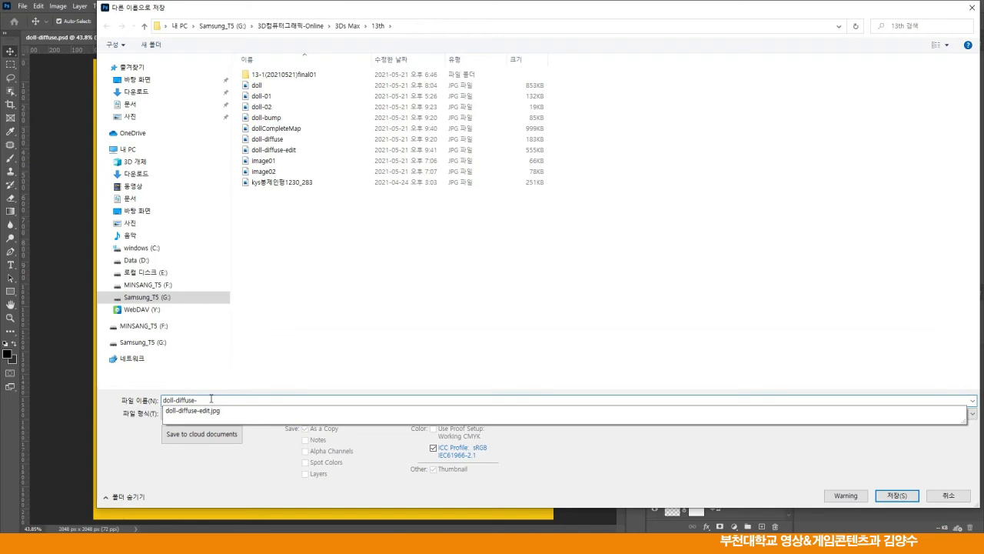
text(final)
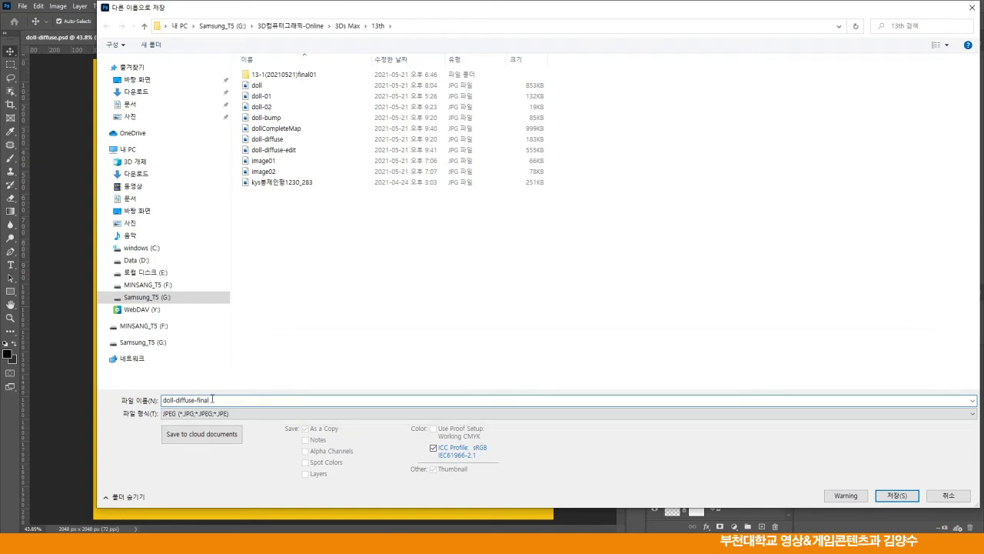
click(896, 495)
click(553, 136)
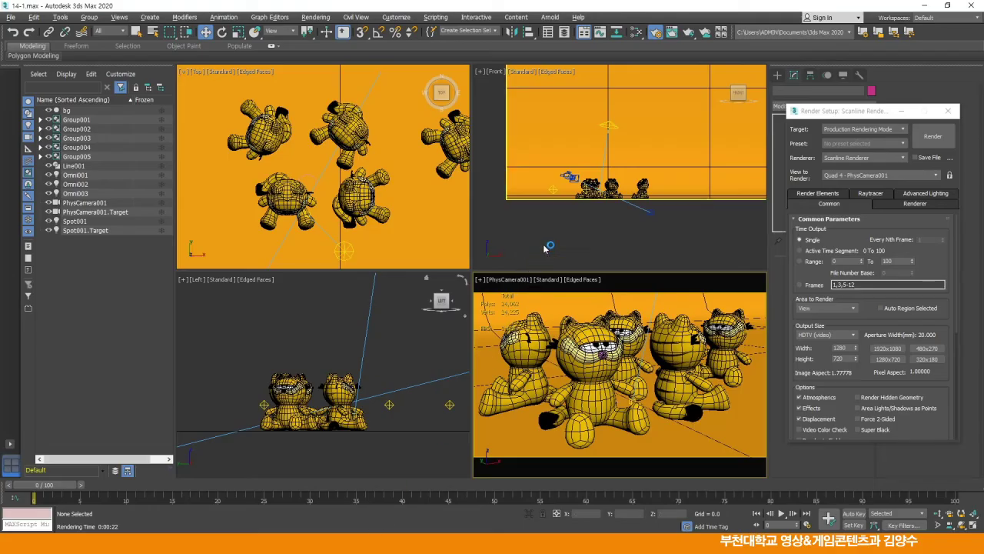
Step: Switch to 3ds Max and replace the image in the Map #6 bitmap node with doll-diffuse-final.jpg in the Slate Material Editor
click(637, 34)
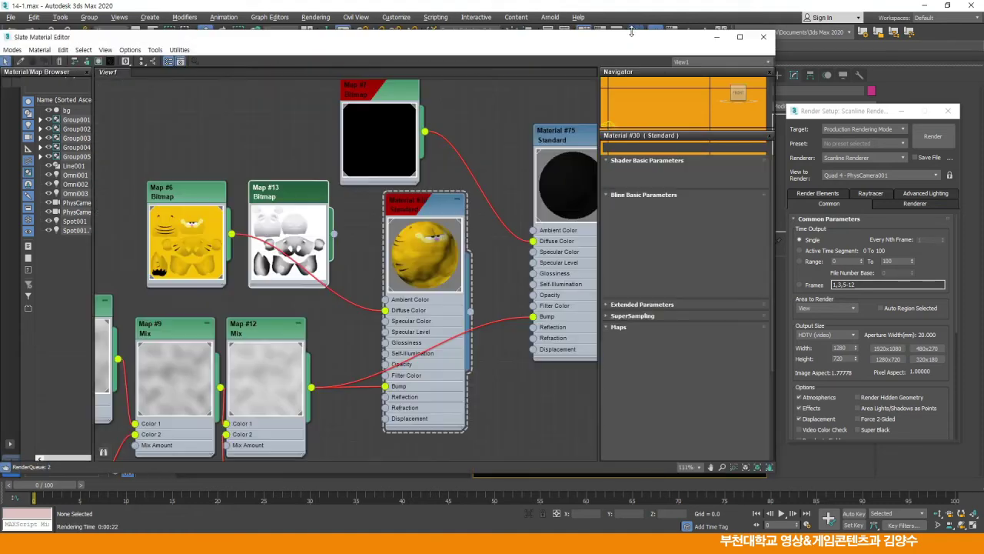
drag(183, 196, 183, 173)
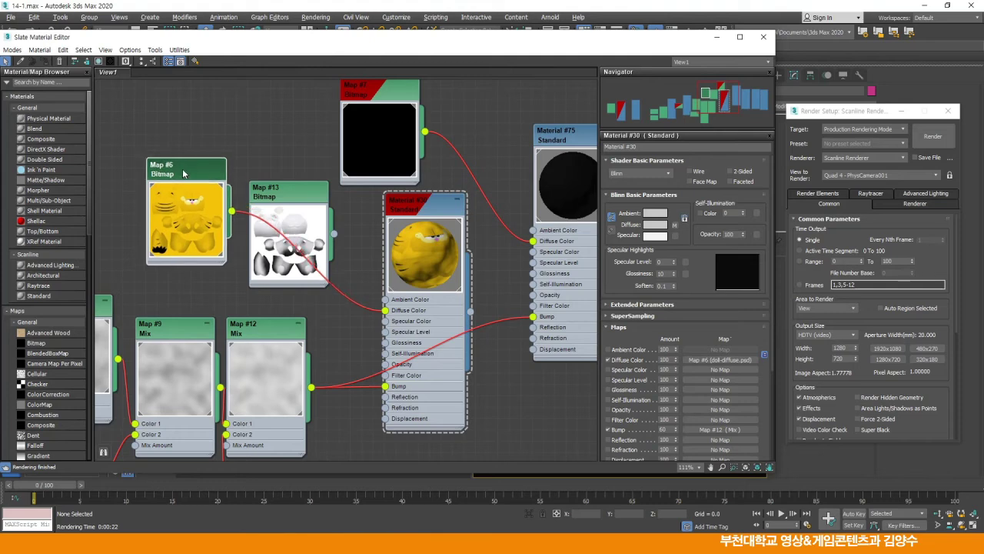
double_click(184, 174)
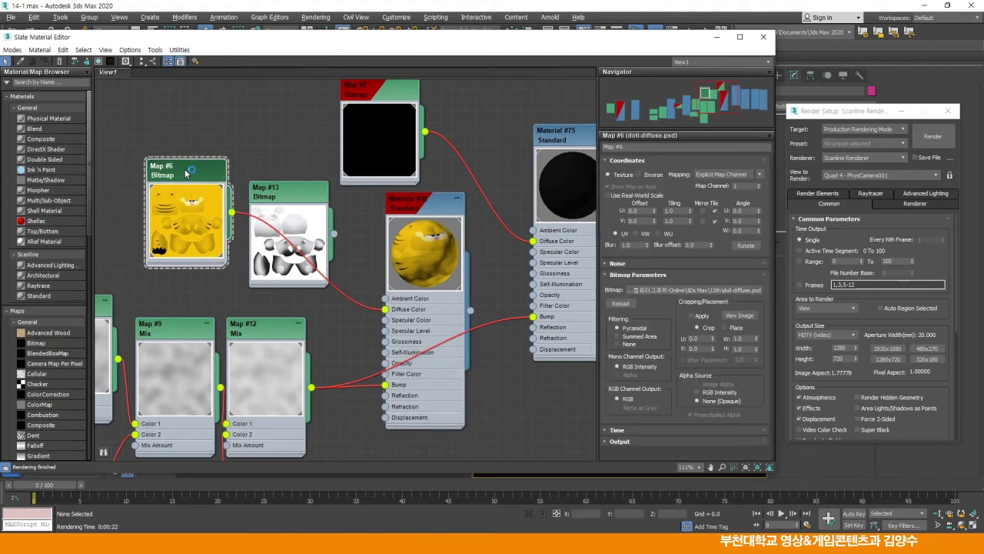
click(637, 296)
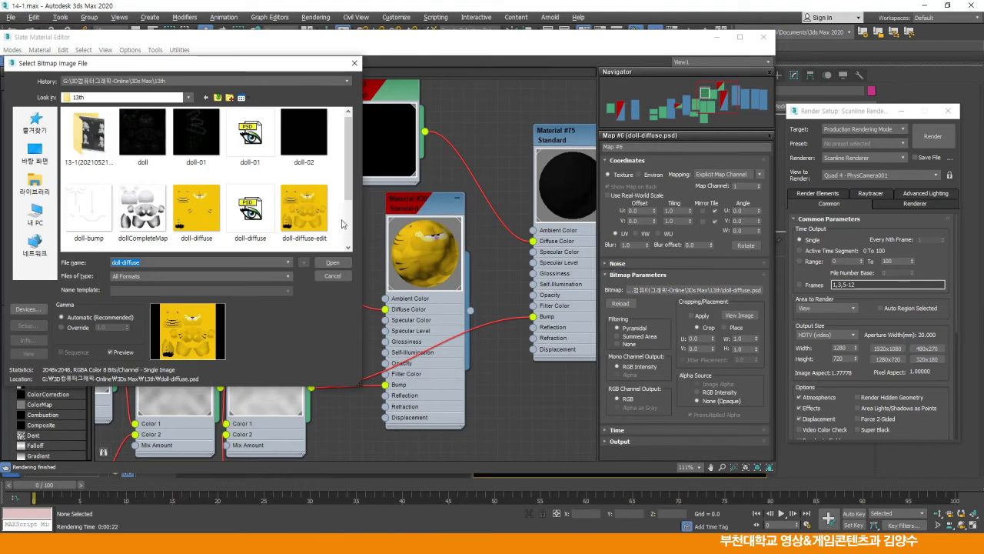
drag(348, 185, 350, 229)
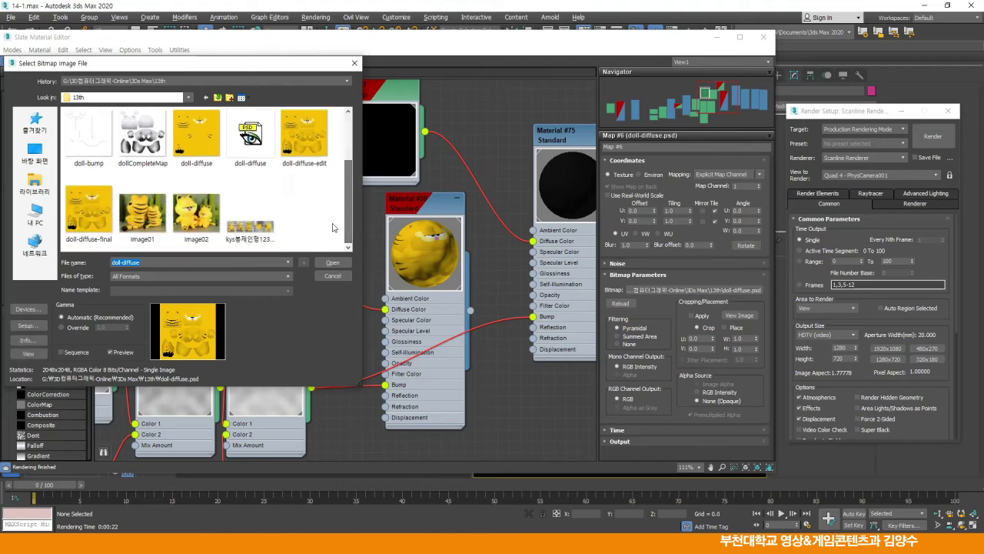
click(88, 210)
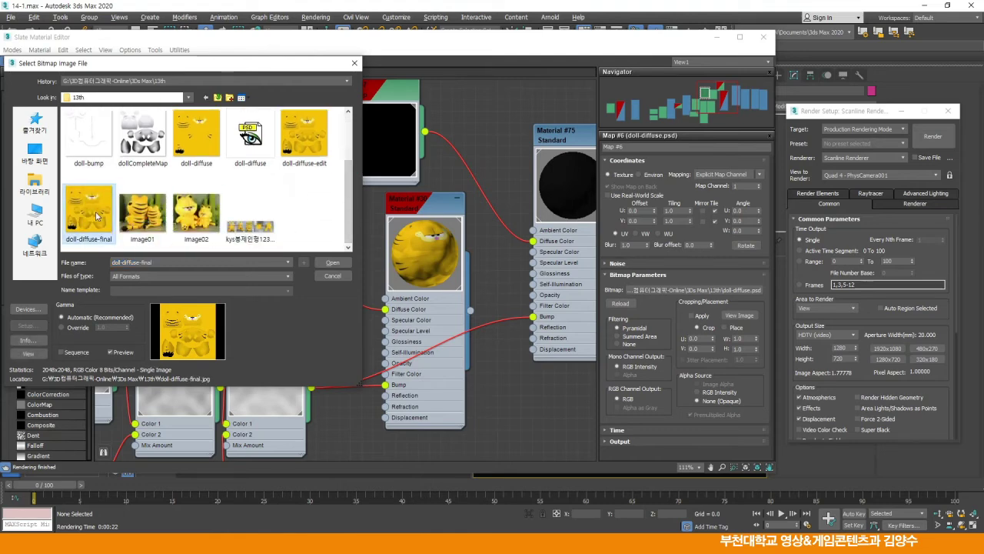
click(333, 263)
drag(187, 170, 175, 181)
Step: View the image loaded in Map #6 and test-render the camera view with the new diffuse texture
click(738, 316)
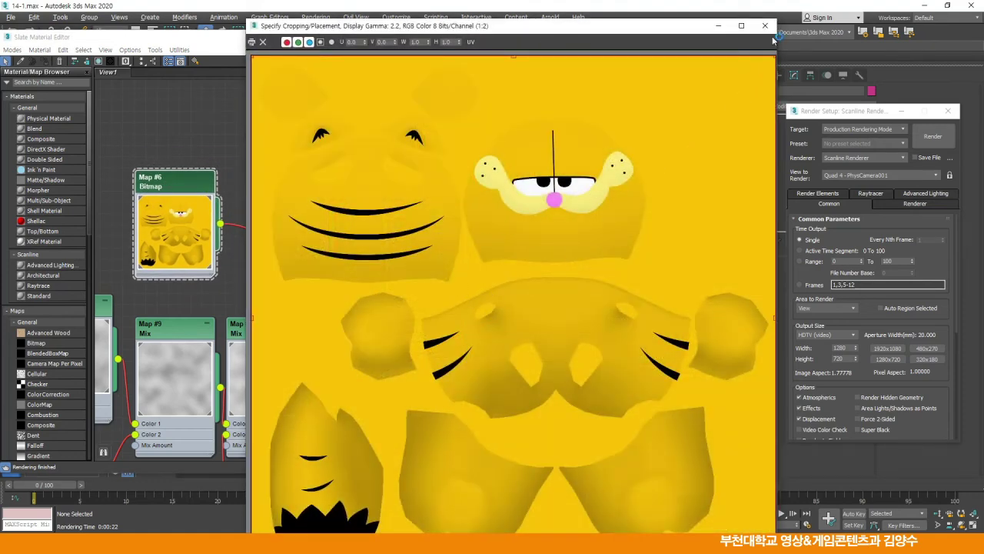
click(766, 26)
click(933, 136)
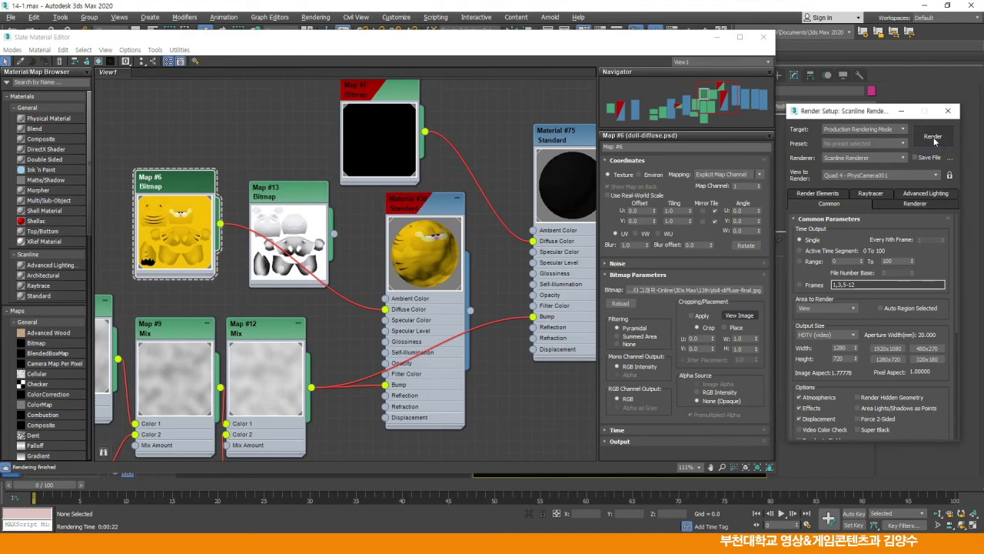
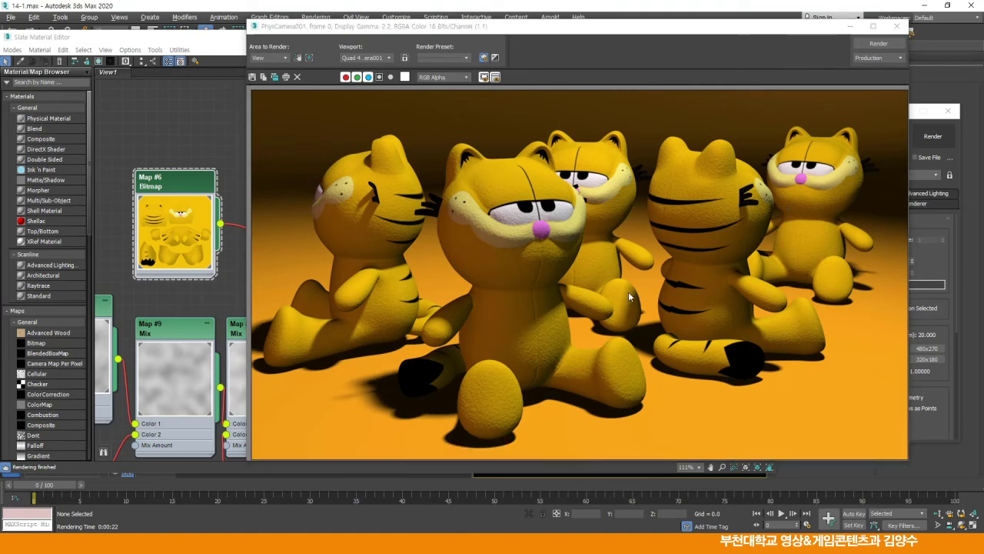
click(896, 26)
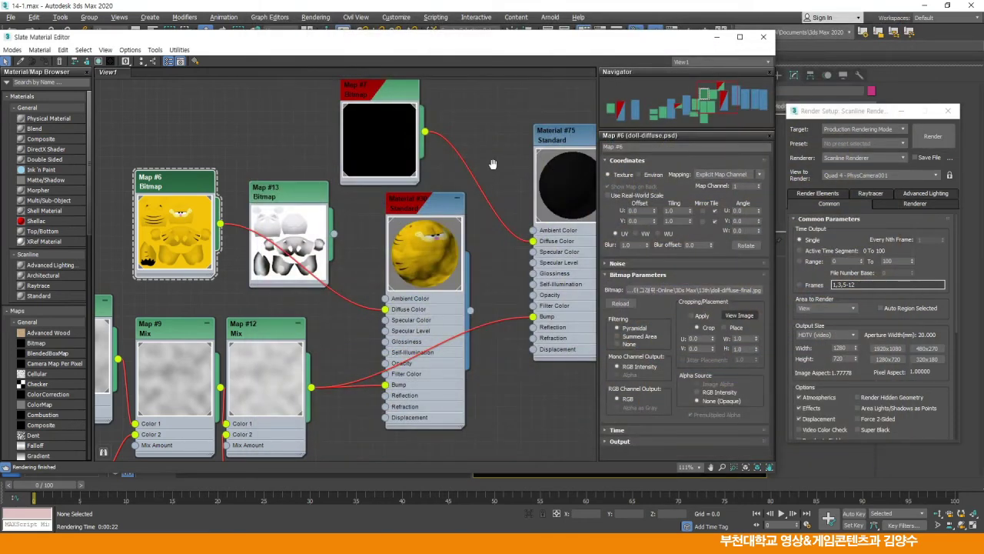
Step: Set the bump amount of Material #30 to 70 and test-render the camera view
middle_drag(496, 165, 456, 164)
double_click(386, 206)
double_click(387, 206)
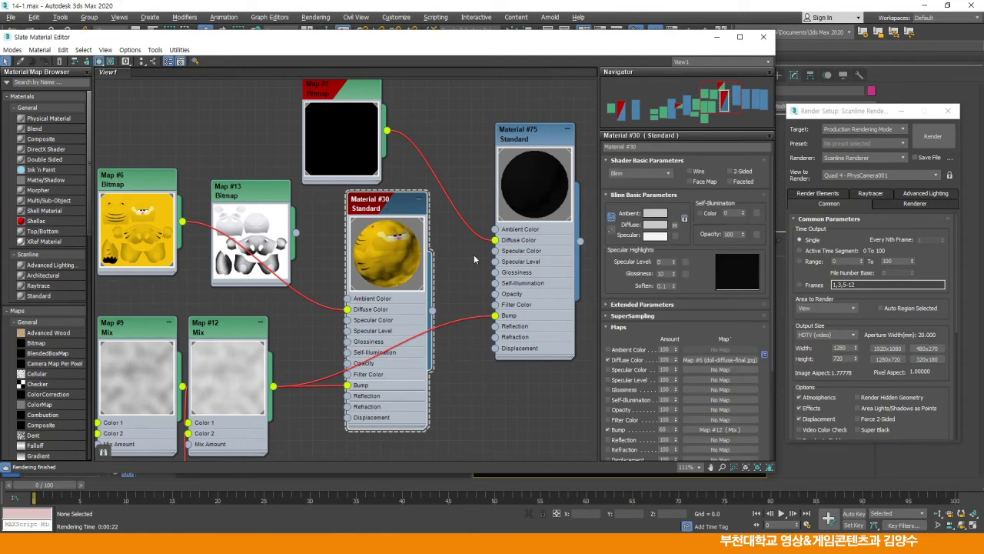
drag(641, 341, 632, 213)
double_click(664, 300)
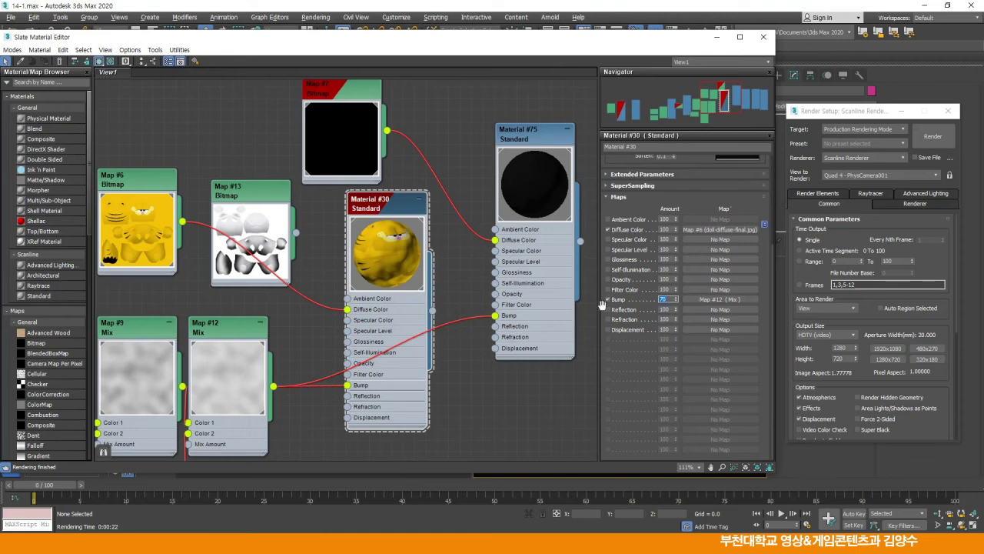
click(936, 138)
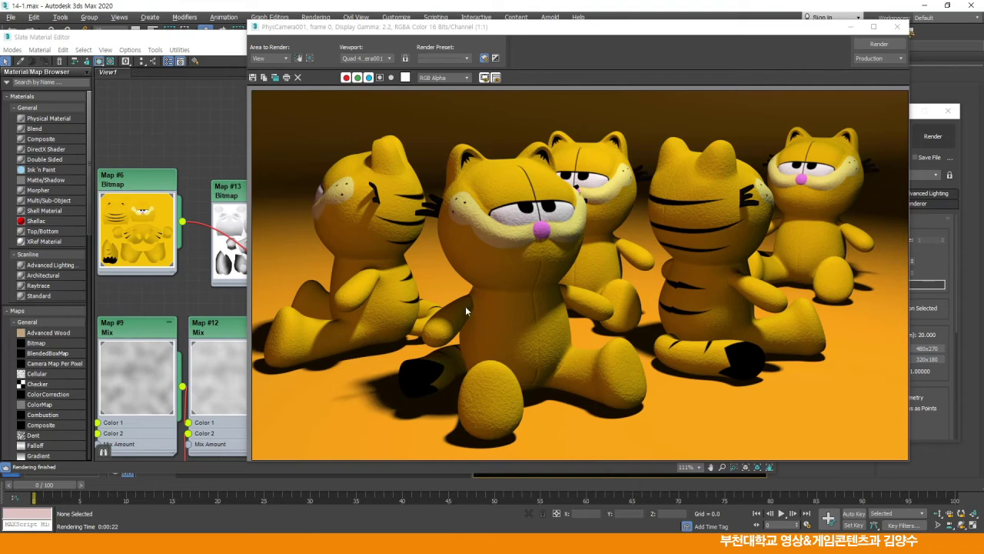
click(897, 26)
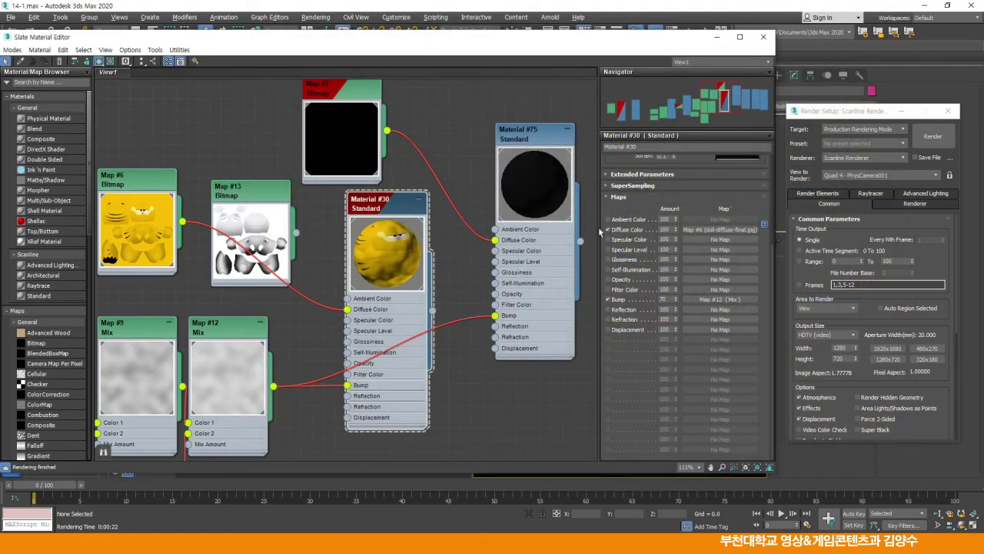
Step: Change the shader of Material #30 to Oren-Nayar-Blinn and test-render the dolls
scroll(653, 201, up, 5)
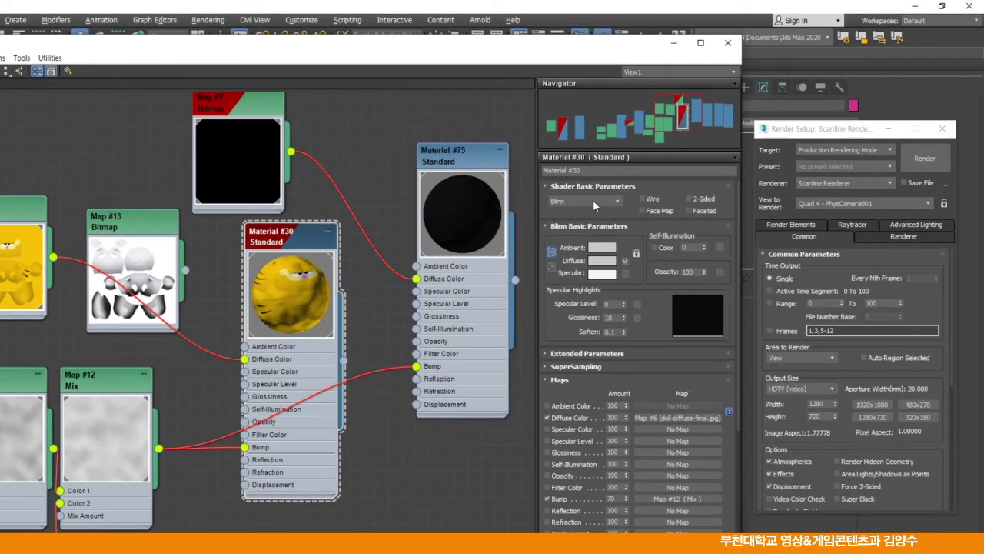
click(593, 199)
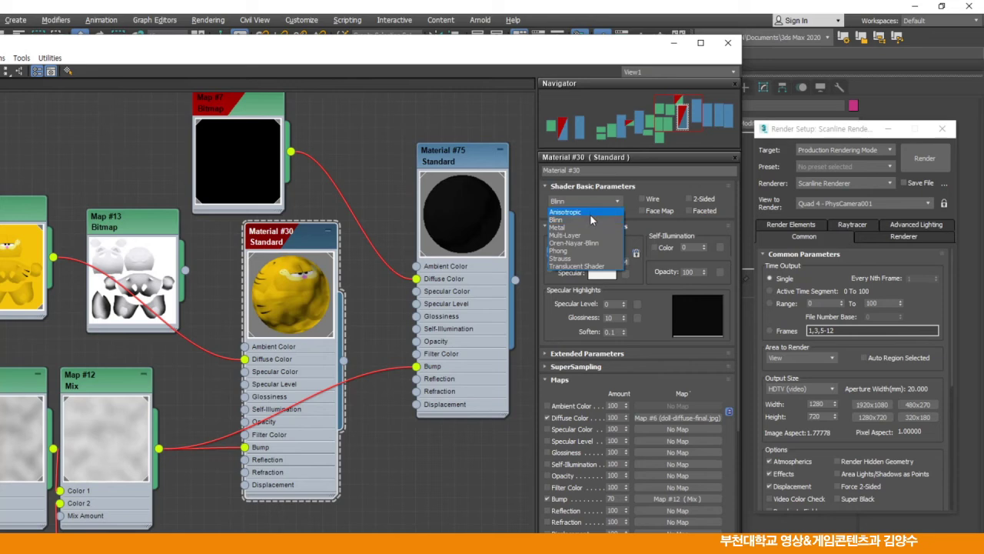
click(574, 243)
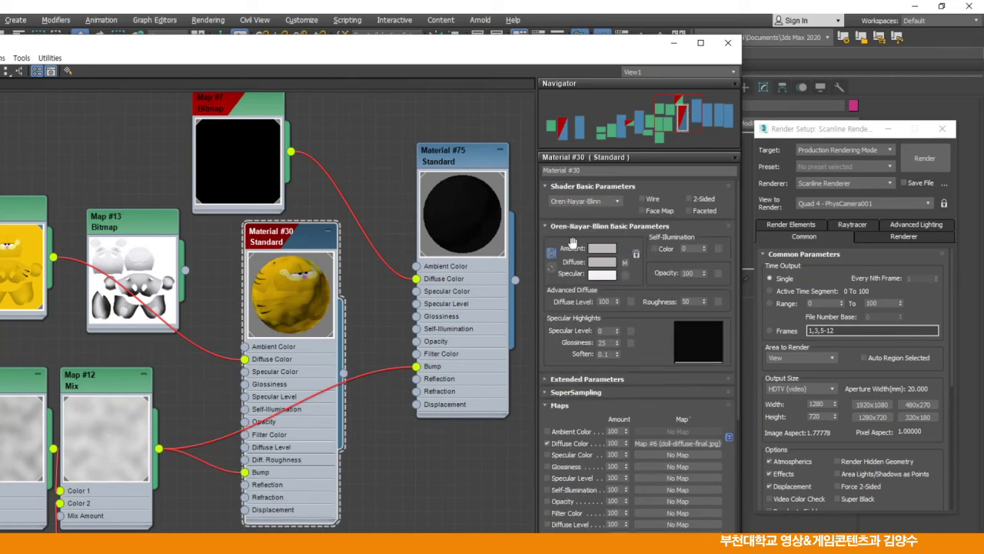
drag(543, 372, 560, 230)
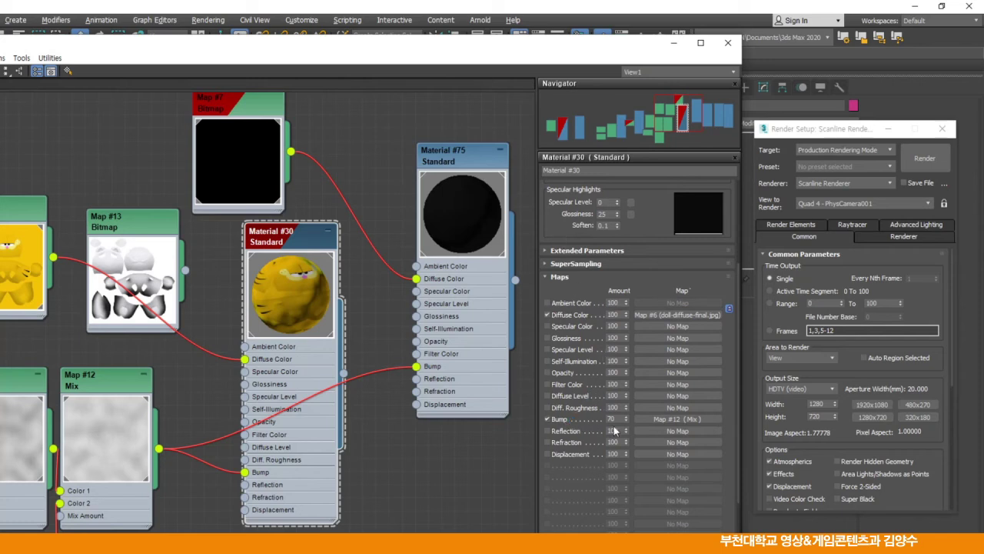
drag(545, 224, 545, 391)
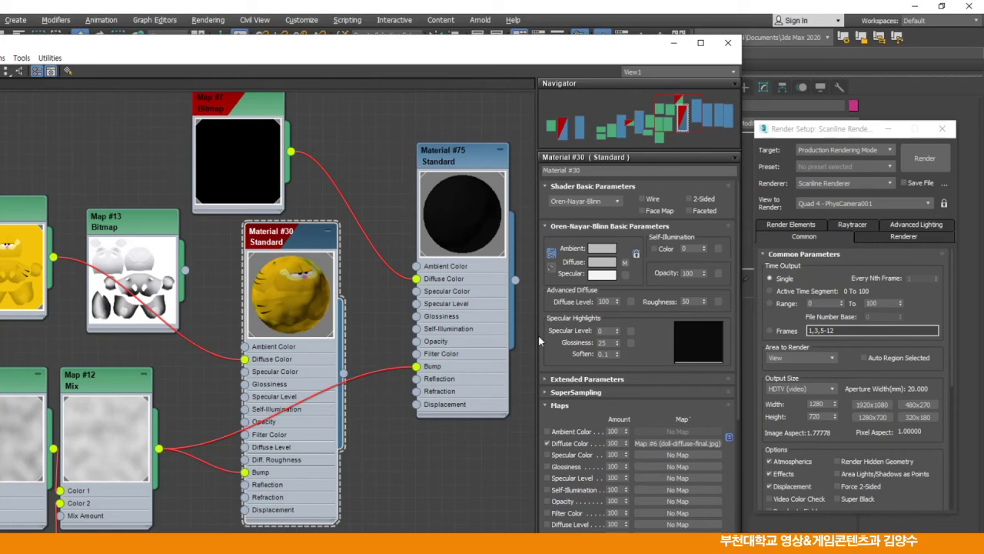
click(927, 157)
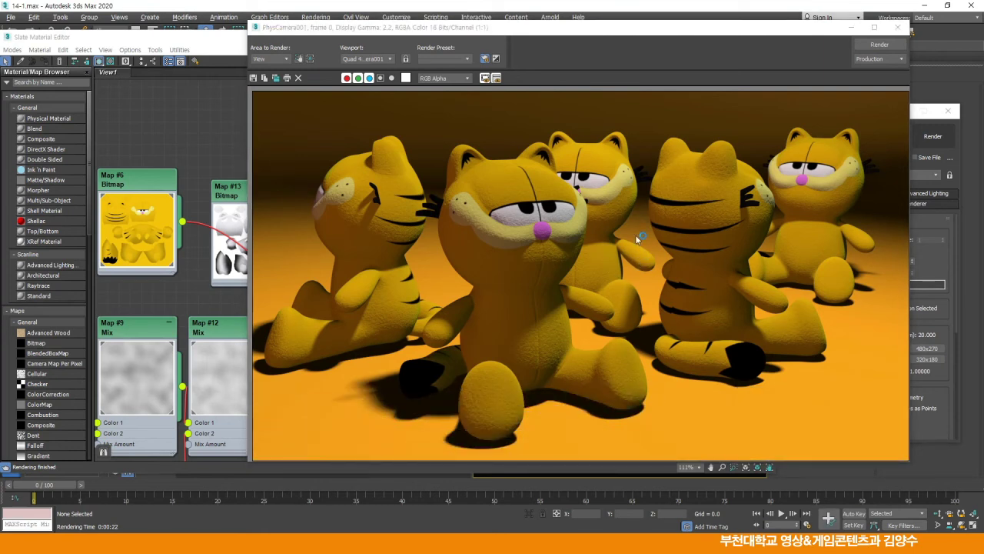
click(899, 29)
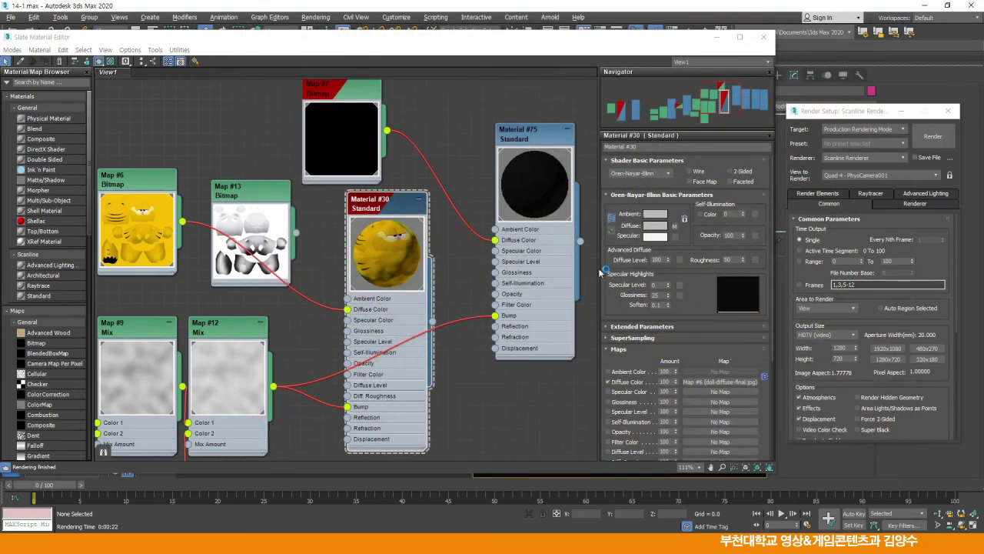
Step: Set the Specular Level of Material #30 to 5 and check it in a test render
double_click(656, 286)
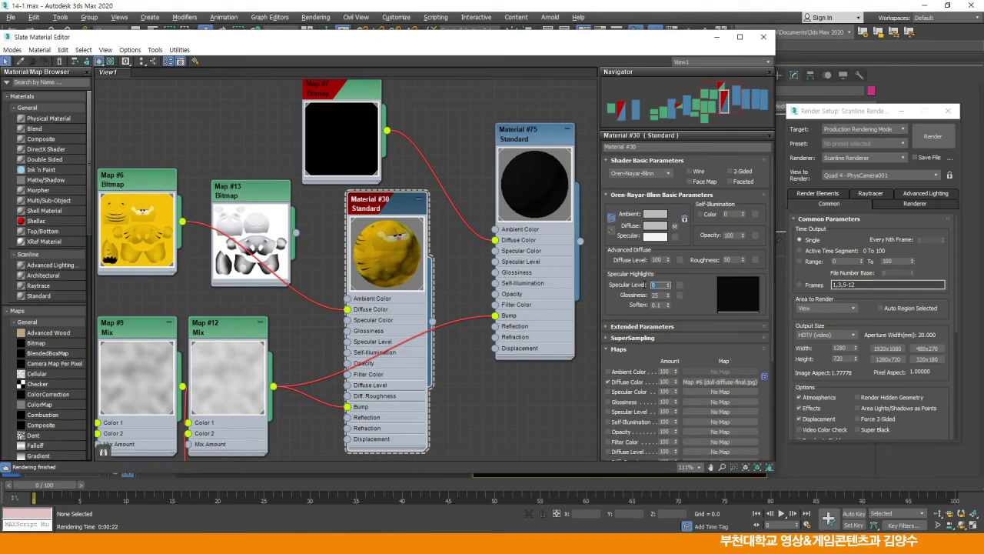
text(5)
key(Return)
click(932, 136)
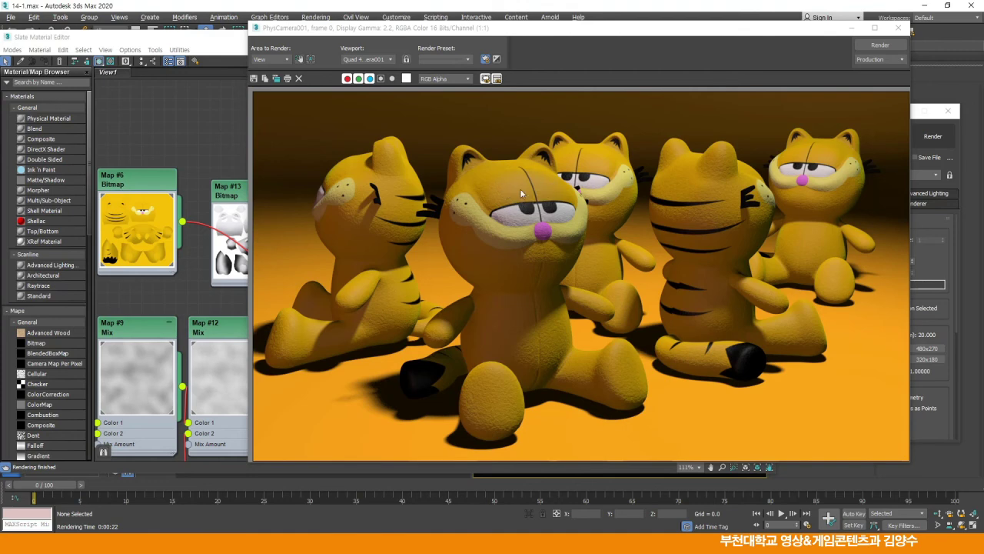
click(899, 28)
Step: Set Material #30's Specular Level to 2 and Glossiness to 20, and test-render the camera view
click(656, 285)
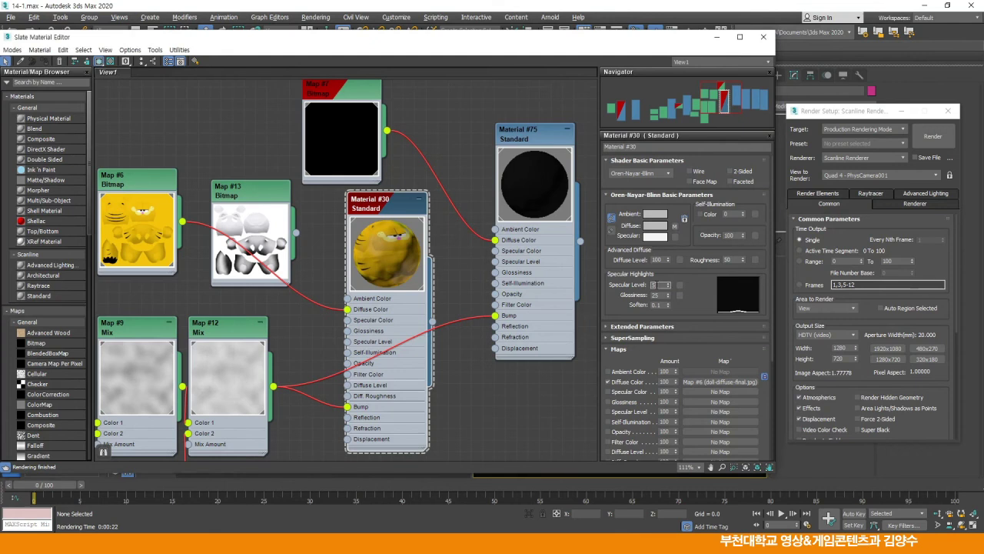
text(2)
key(Return)
click(656, 295)
click(933, 136)
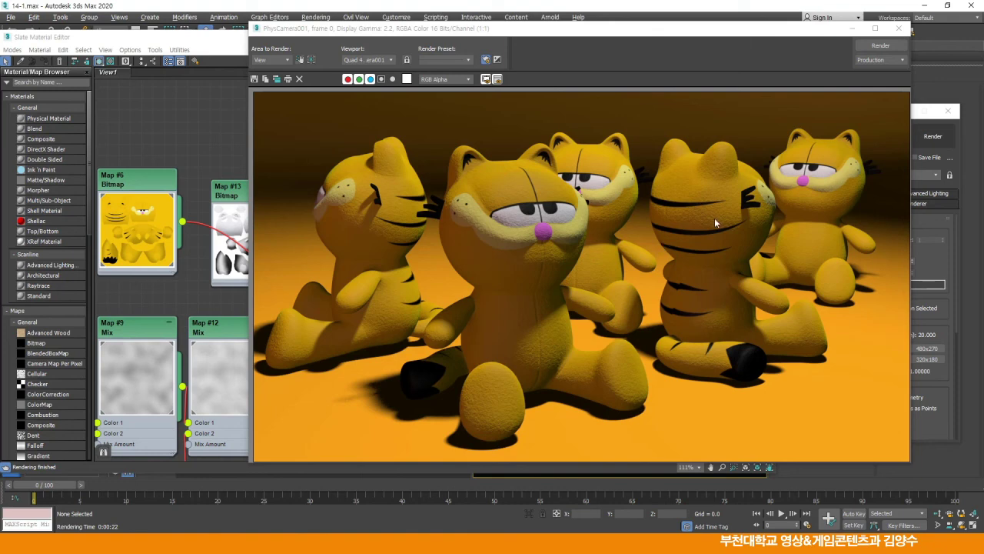
click(899, 28)
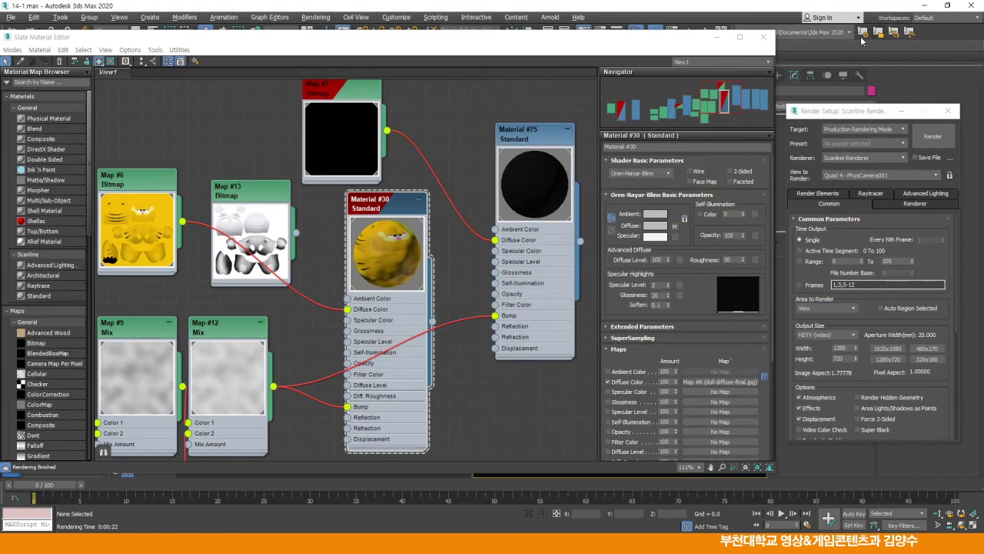
Step: Set Material #30's Glossiness to 50, render the camera view, and reposition the rendered frame window to inspect the dolls
double_click(658, 296)
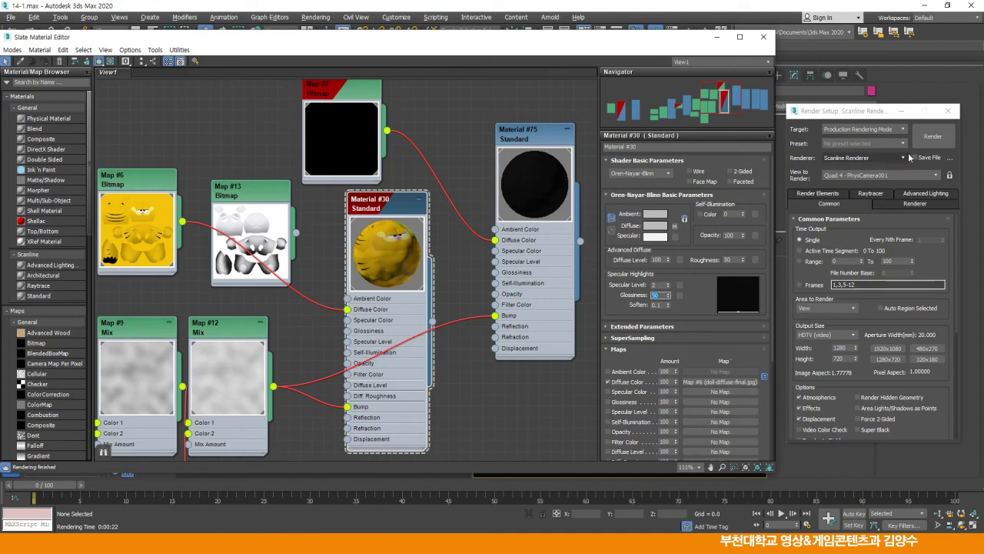
click(933, 136)
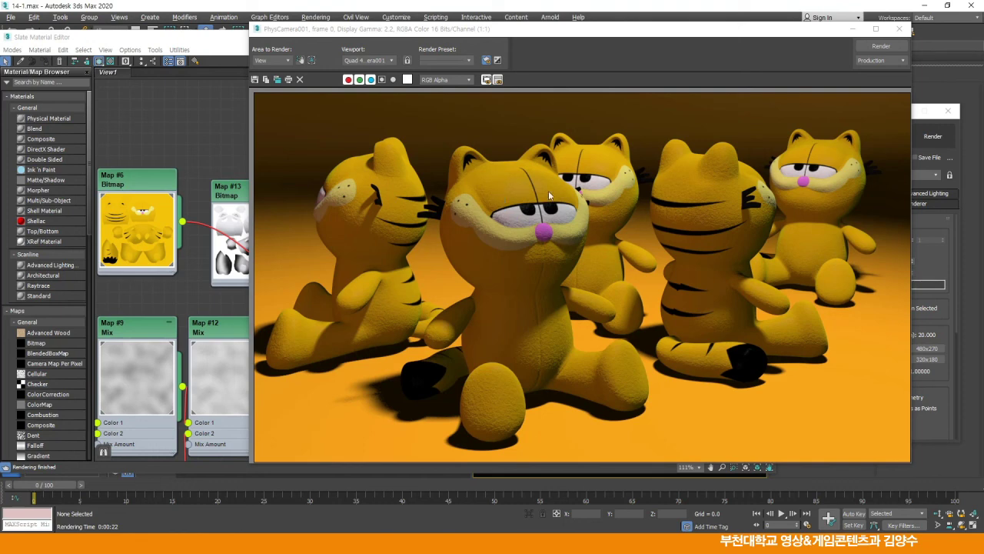
drag(628, 32, 548, 19)
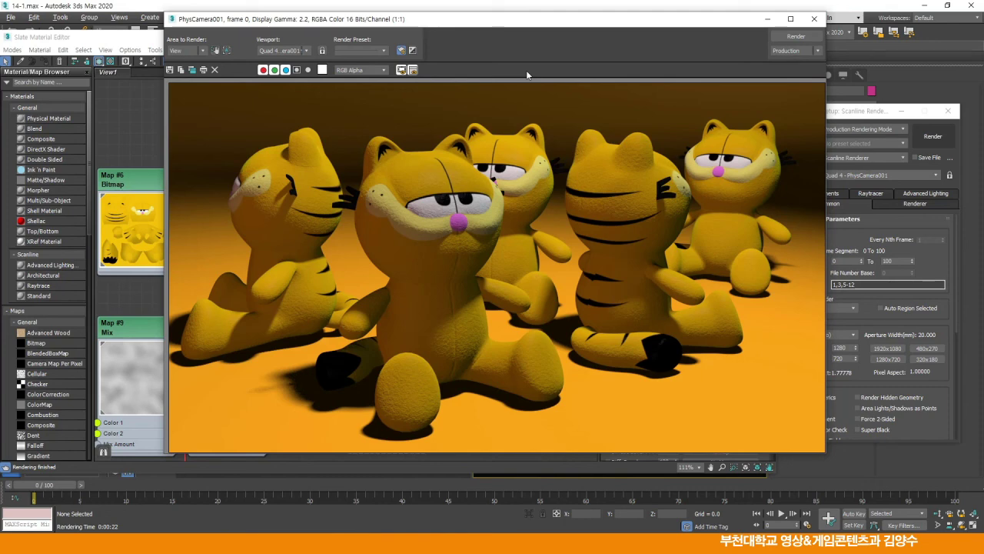
drag(620, 24, 616, 23)
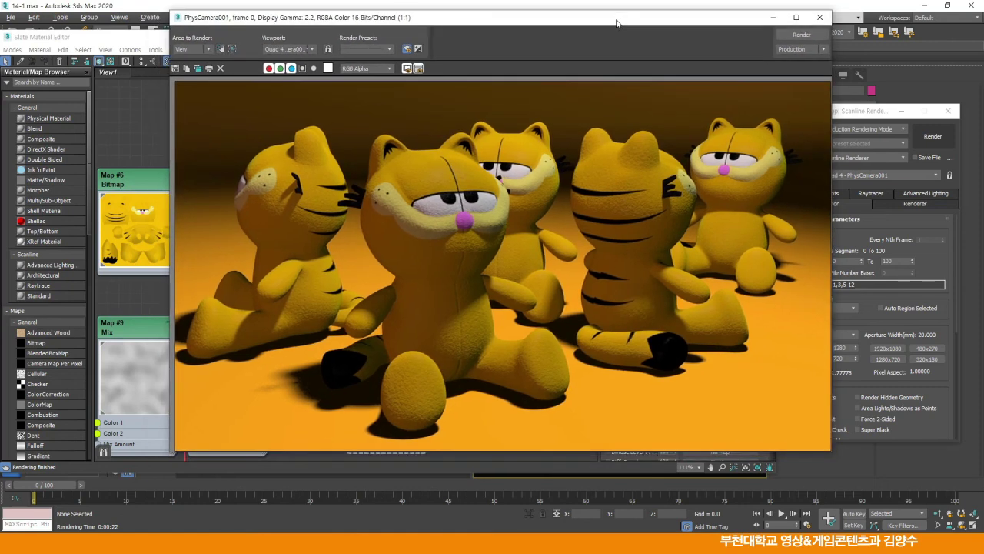